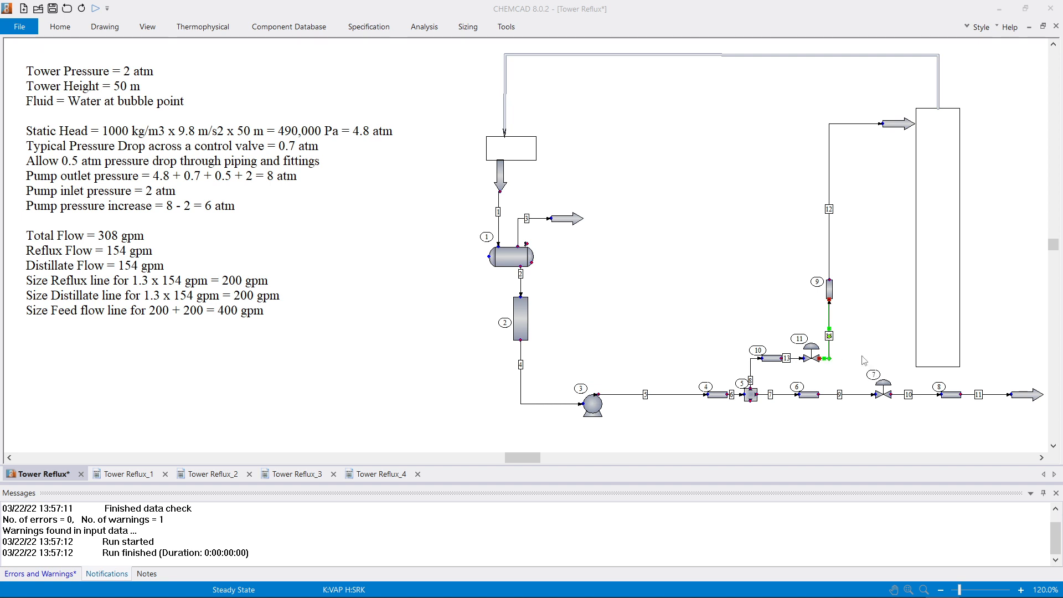
- Clear the temperature of feed stream 1, set its vapor fraction to 1, and flash the stream
click(830, 335)
click(499, 208)
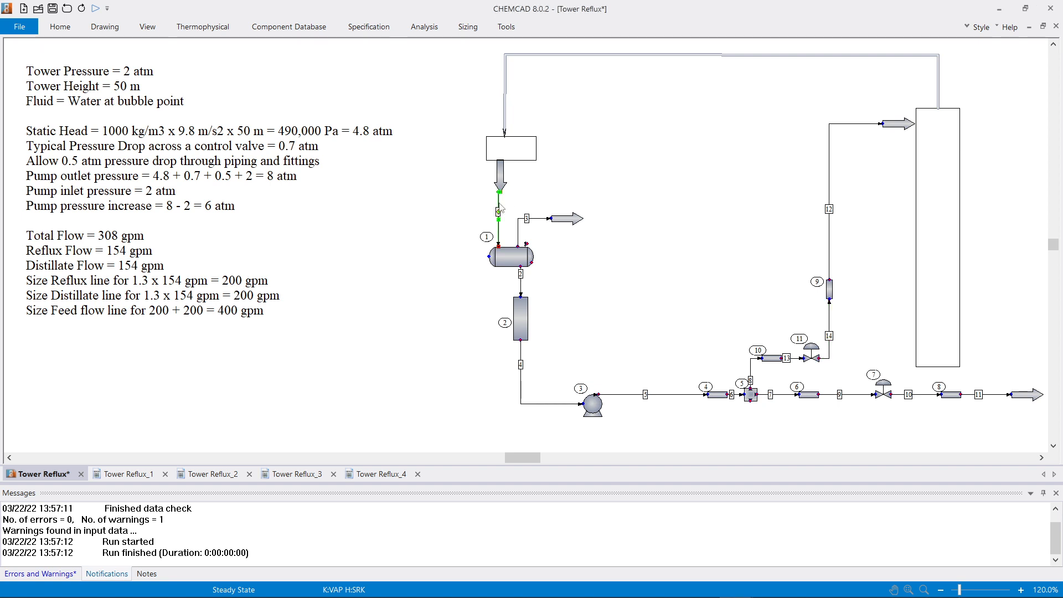
double_click(499, 208)
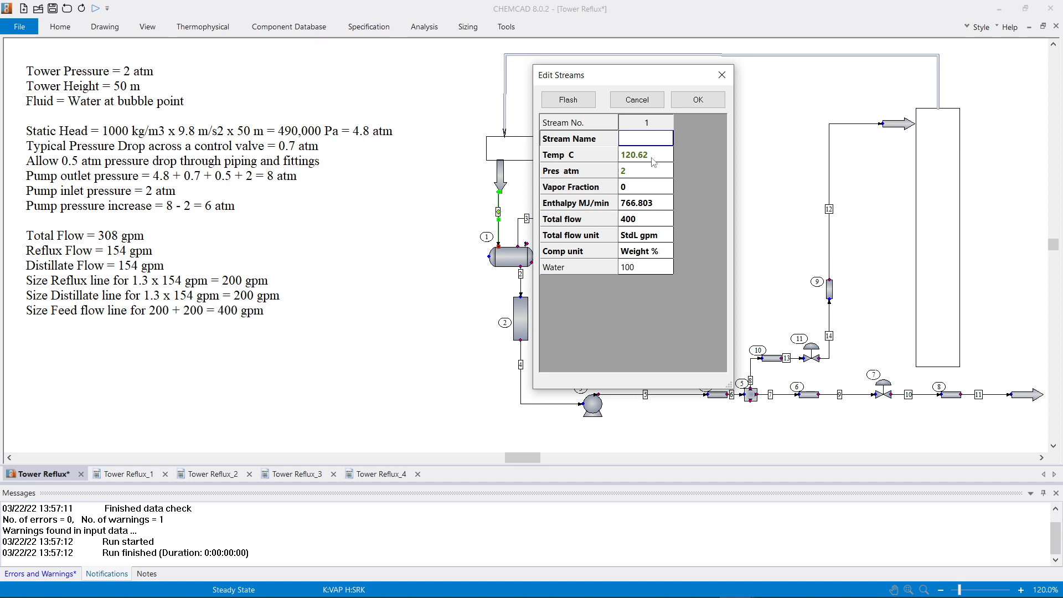
click(653, 160)
key(Delete)
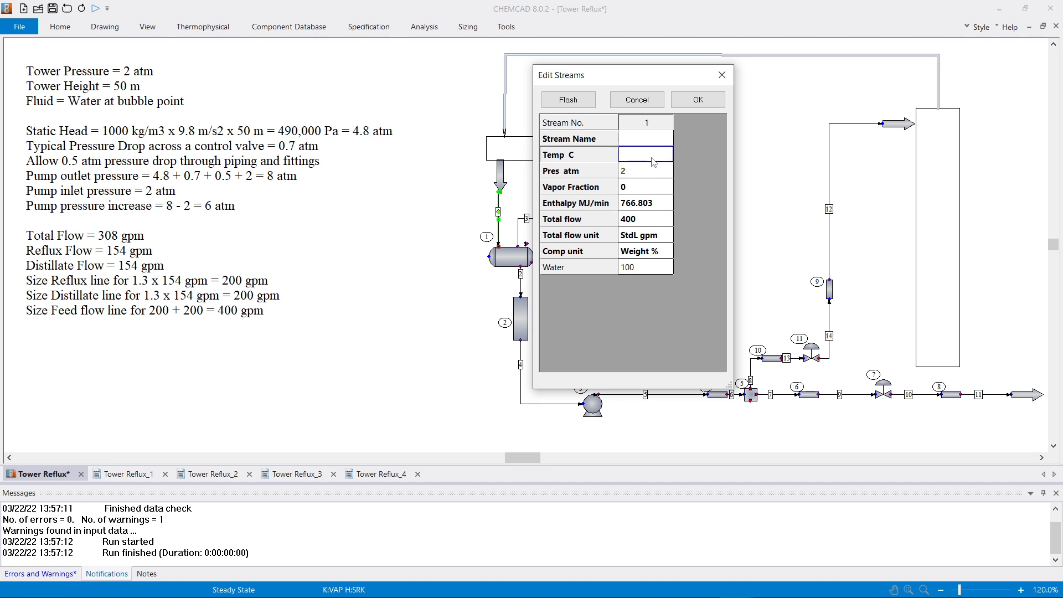
click(641, 191)
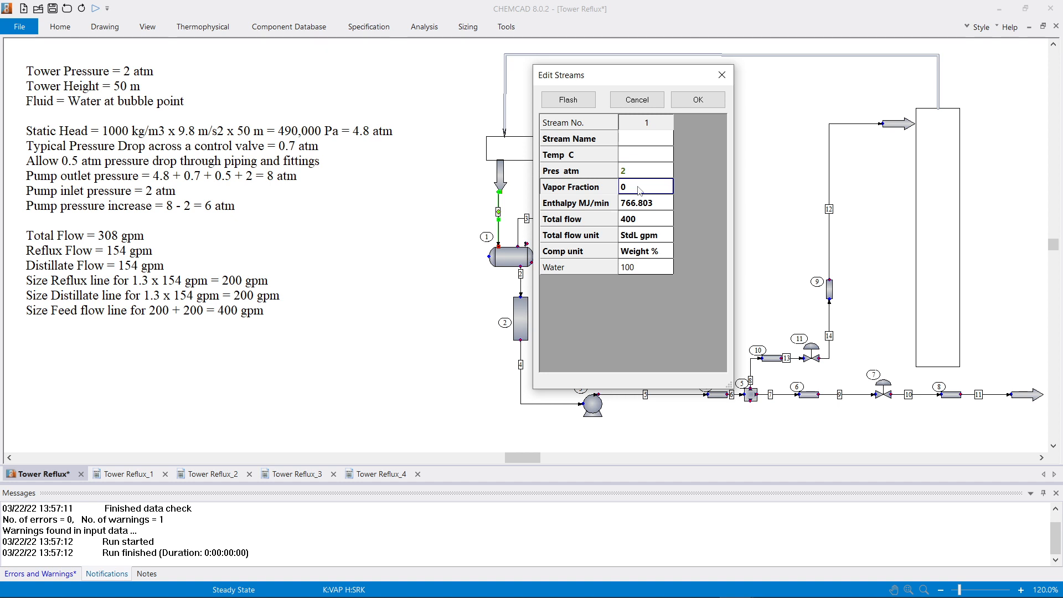
text(1)
click(566, 105)
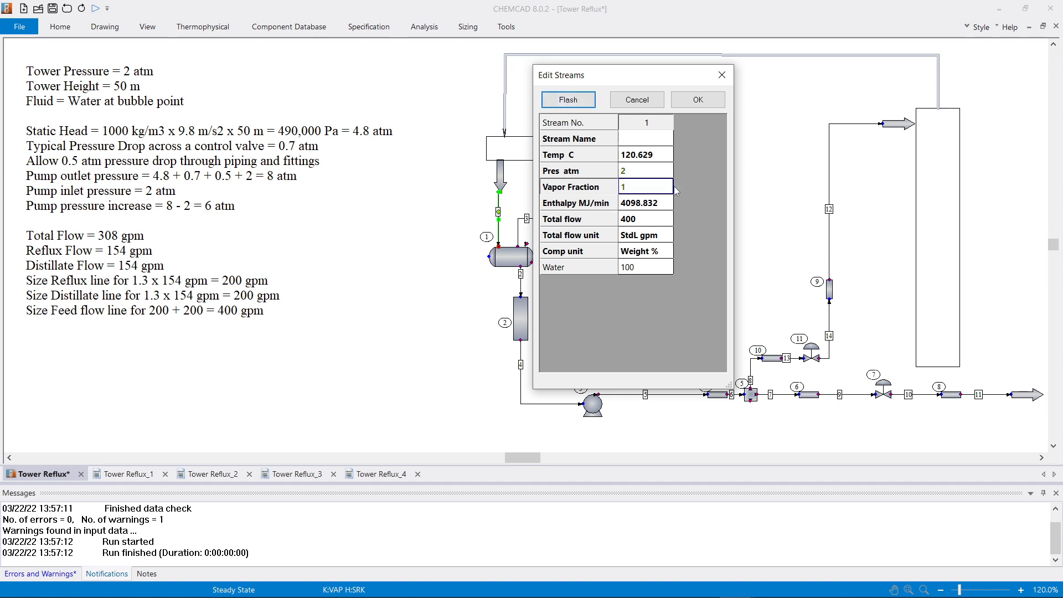
- Clear the vapor fraction of stream 1, set its temperature to 120.62 C, and flash the stream
click(644, 188)
key(BackSpace)
click(651, 159)
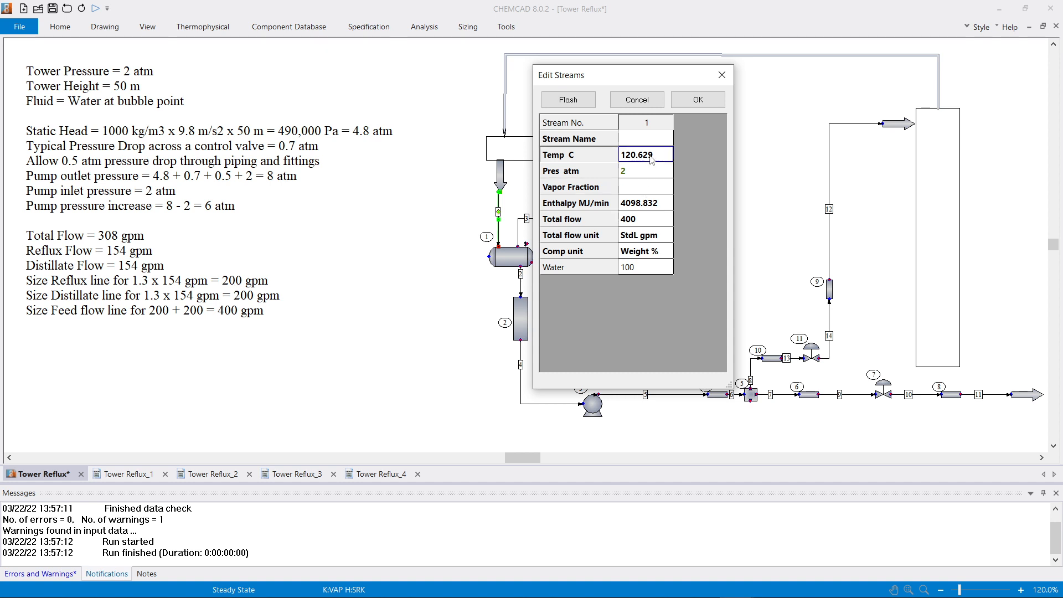
click(656, 154)
click(644, 157)
text(120.6)
click(565, 102)
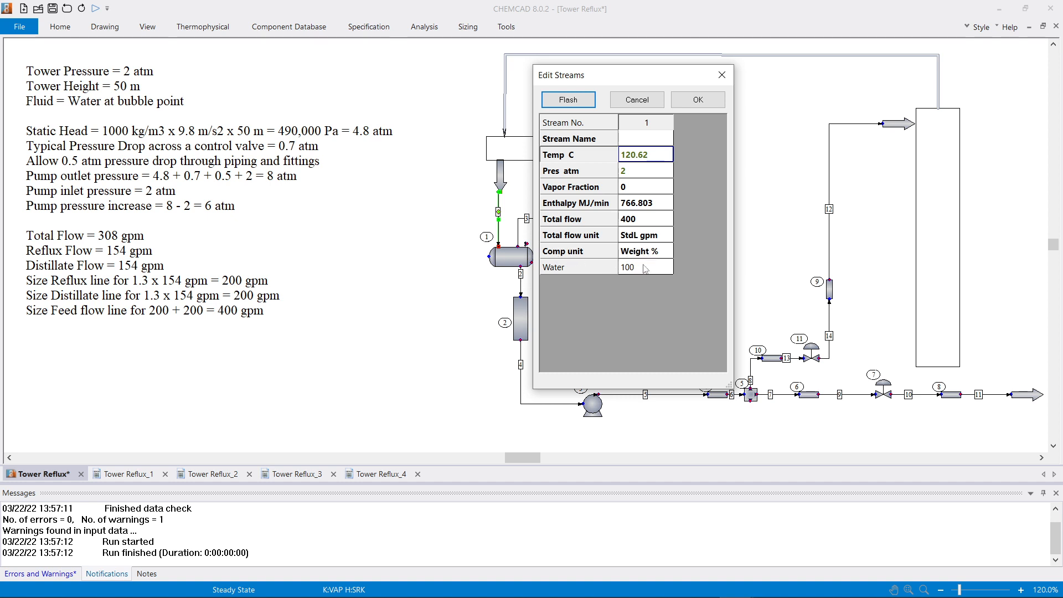
- Choose StdL gpm as the total flow unit of stream 1 and accept the stream data
click(659, 236)
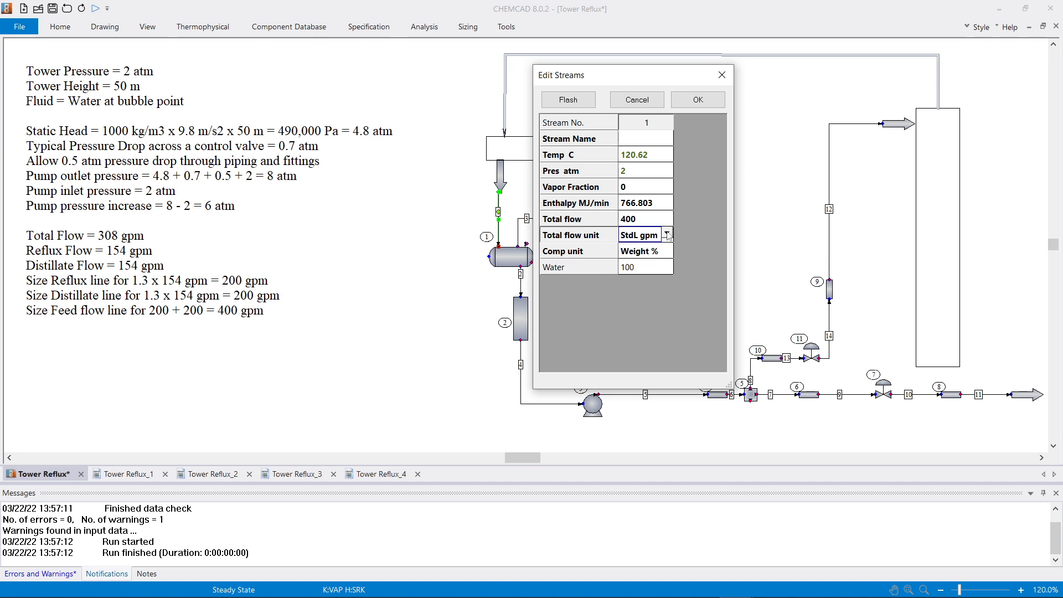
click(667, 234)
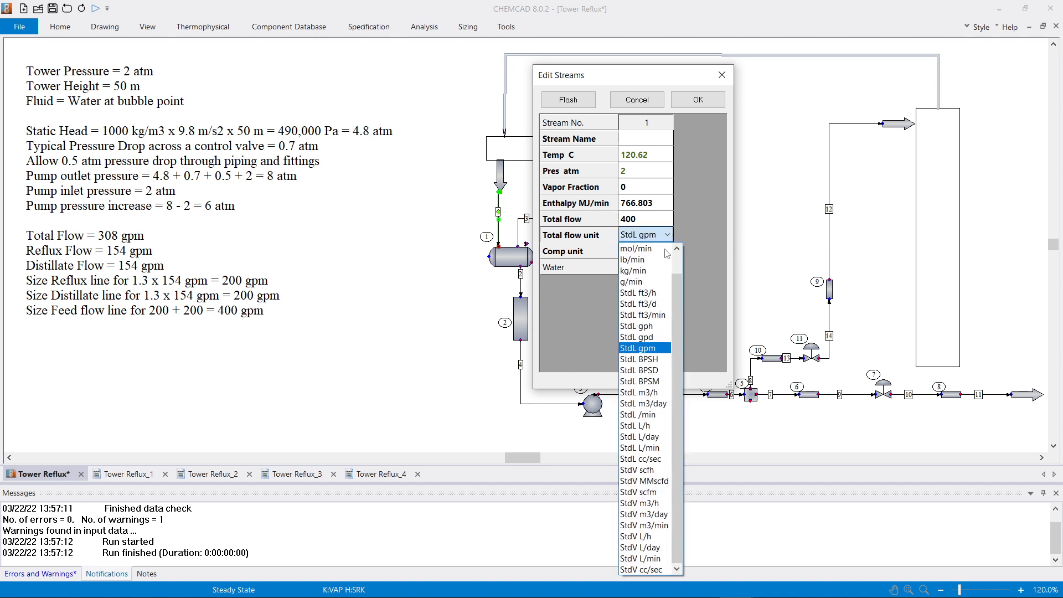
click(632, 353)
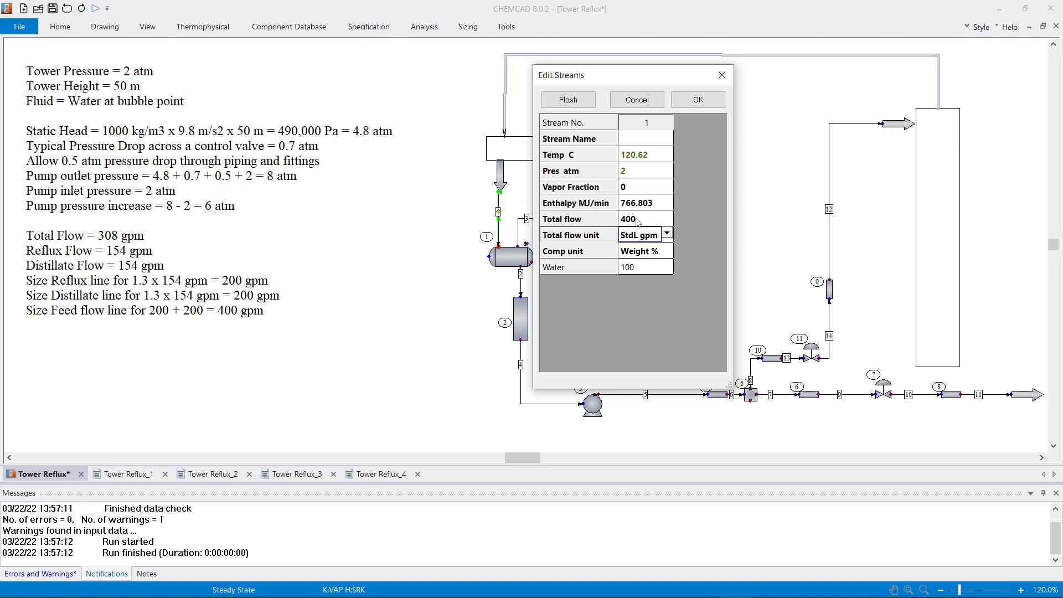
click(699, 107)
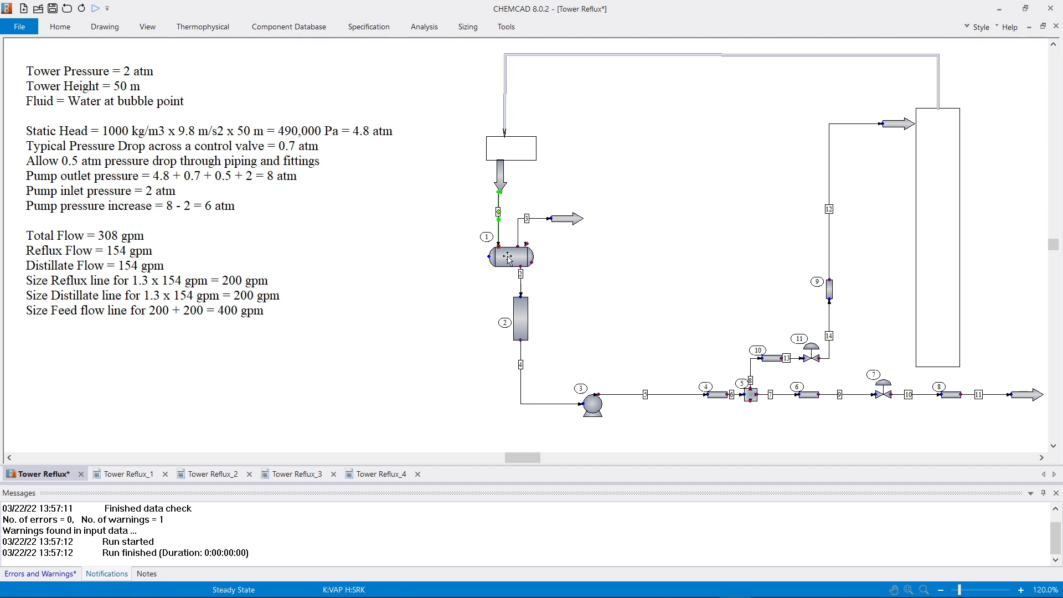
- Size vessel 1 as a horizontal liquid-vapor vessel using the default design parameters, L/D ratio 3 and 5 minutes minimum retention time
mouse_move(508, 258)
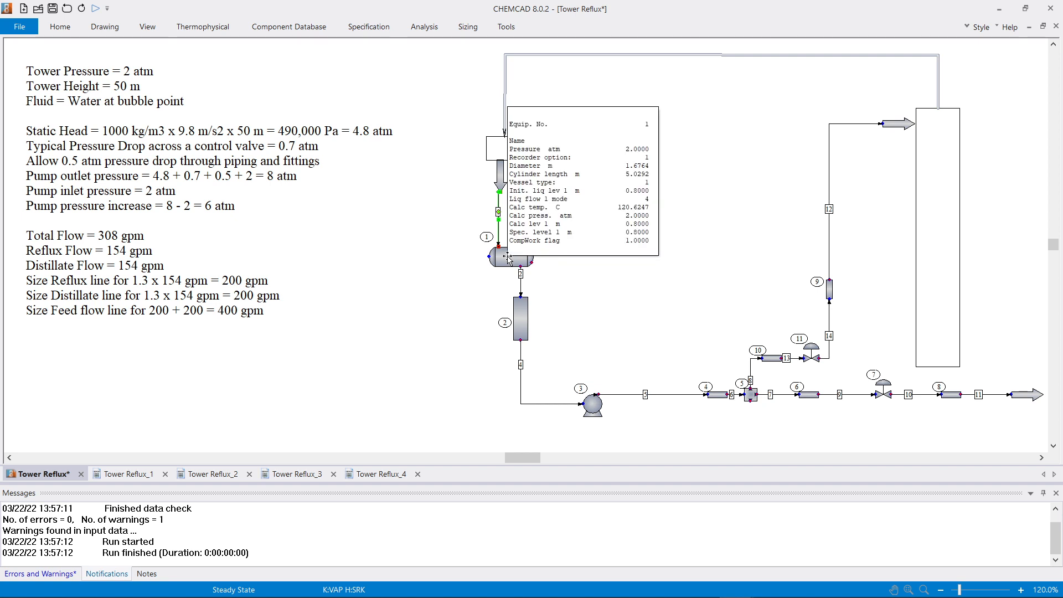
click(508, 259)
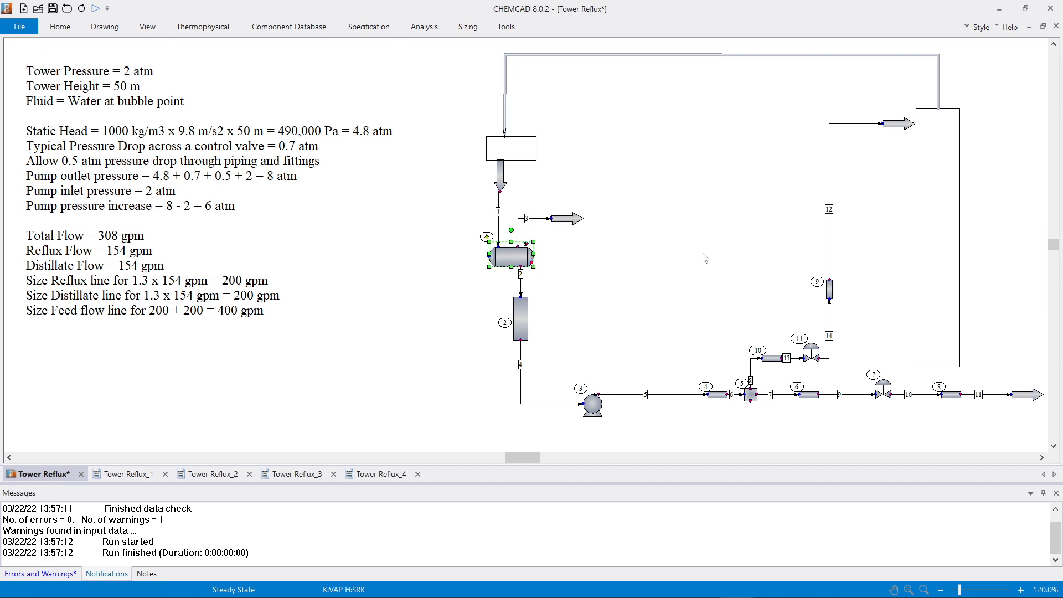
click(470, 30)
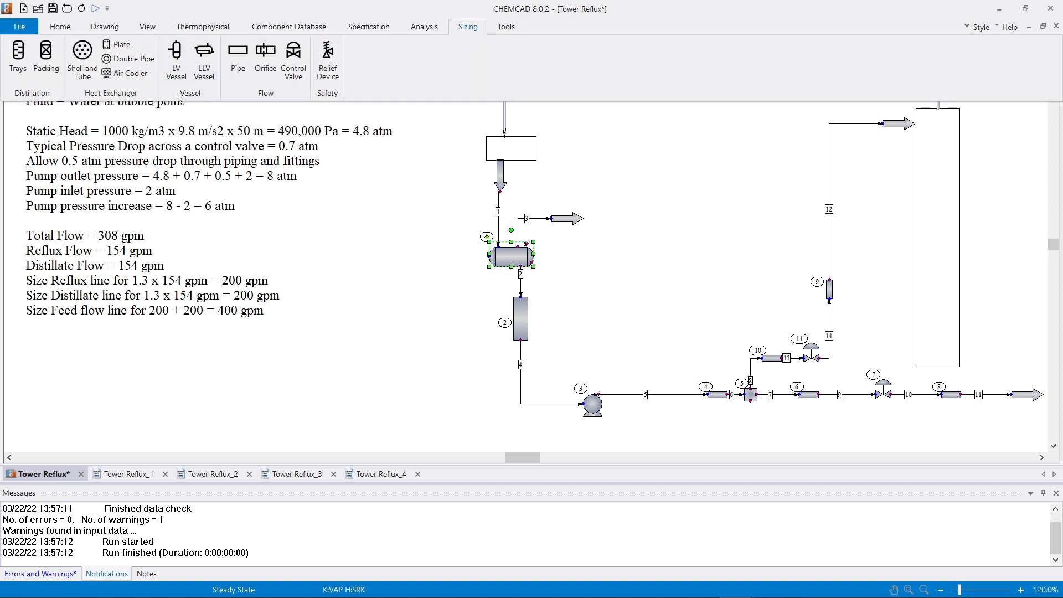
click(177, 55)
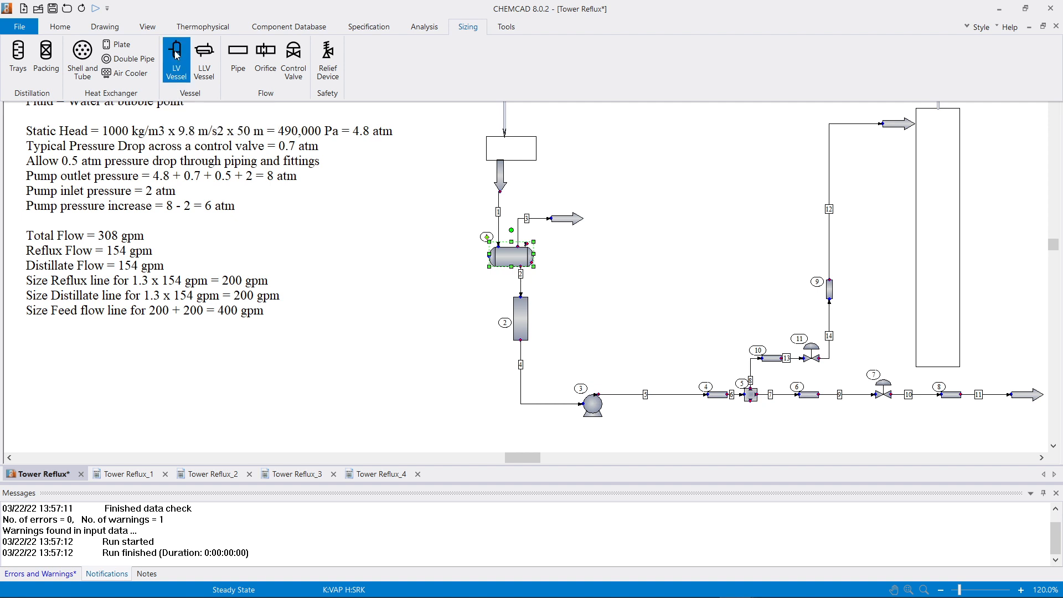
drag(561, 176, 840, 56)
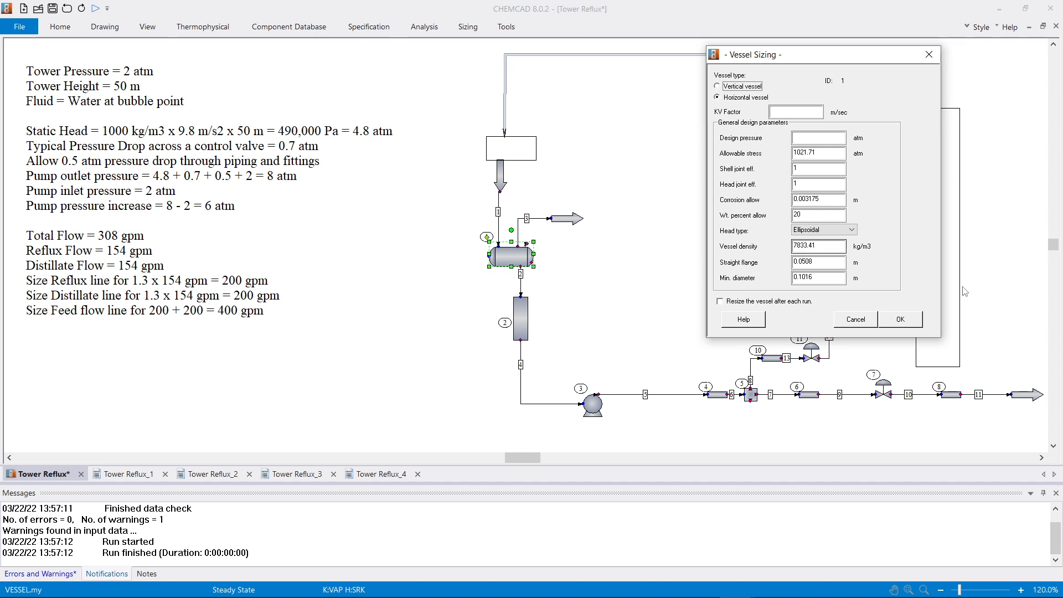
click(901, 319)
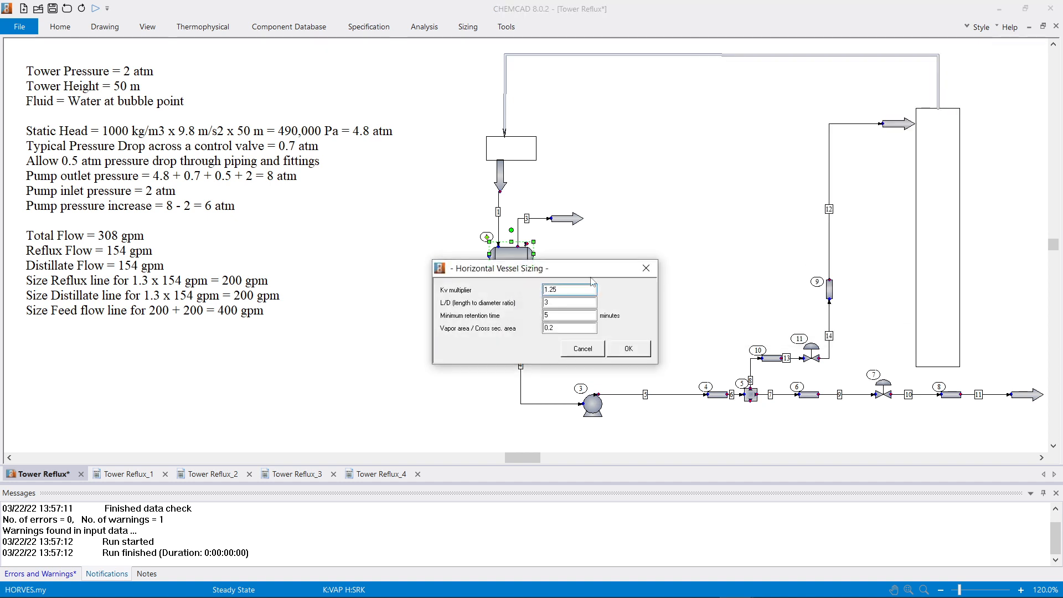
drag(588, 260, 807, 100)
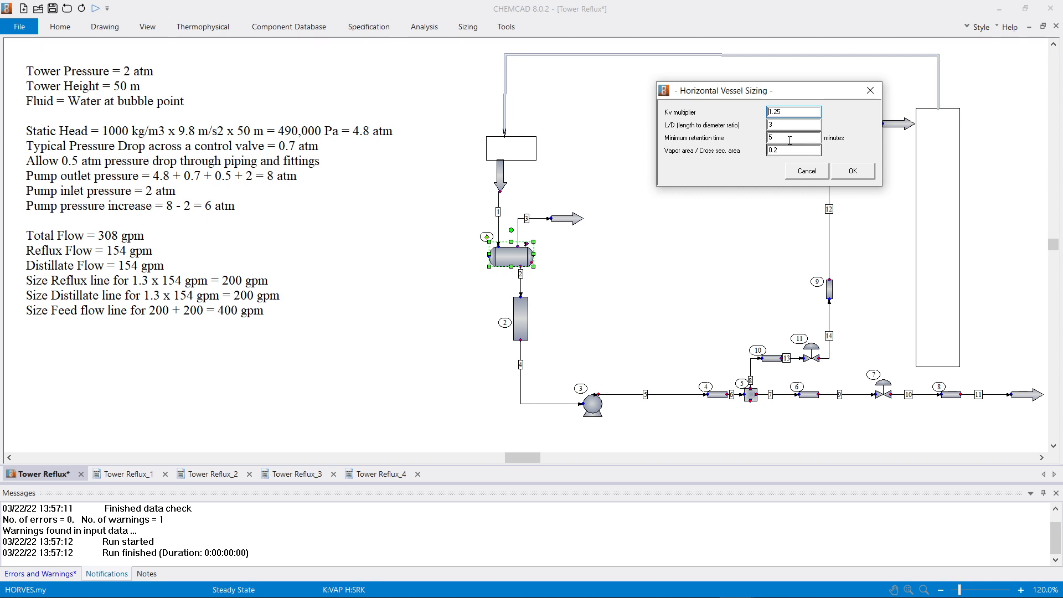
click(862, 171)
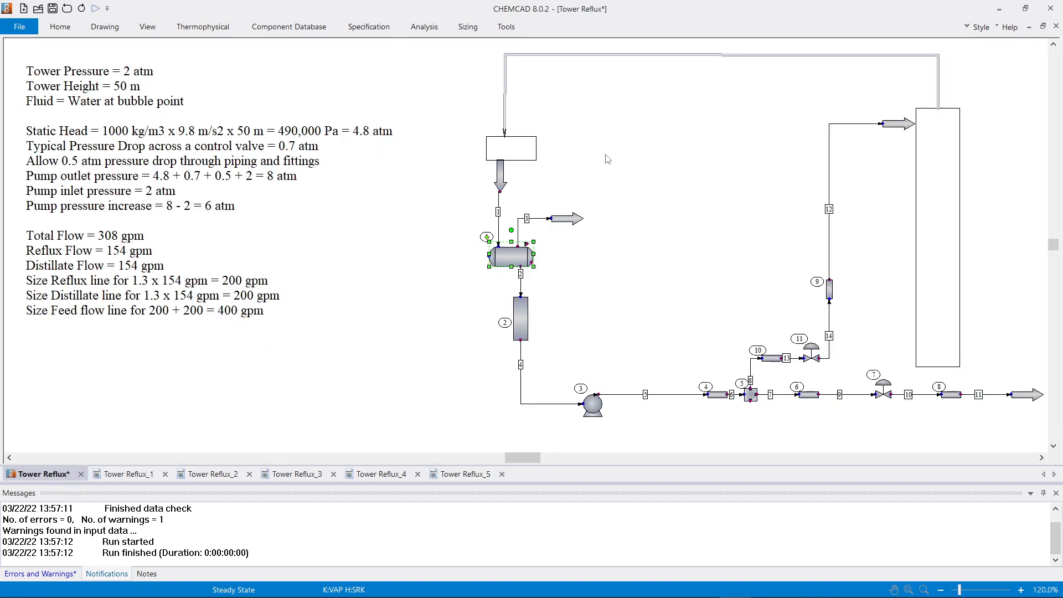
- Review the geometry, initial conditions and outlet flow specifications of dynamic vessel 1, and accept the settings
double_click(515, 268)
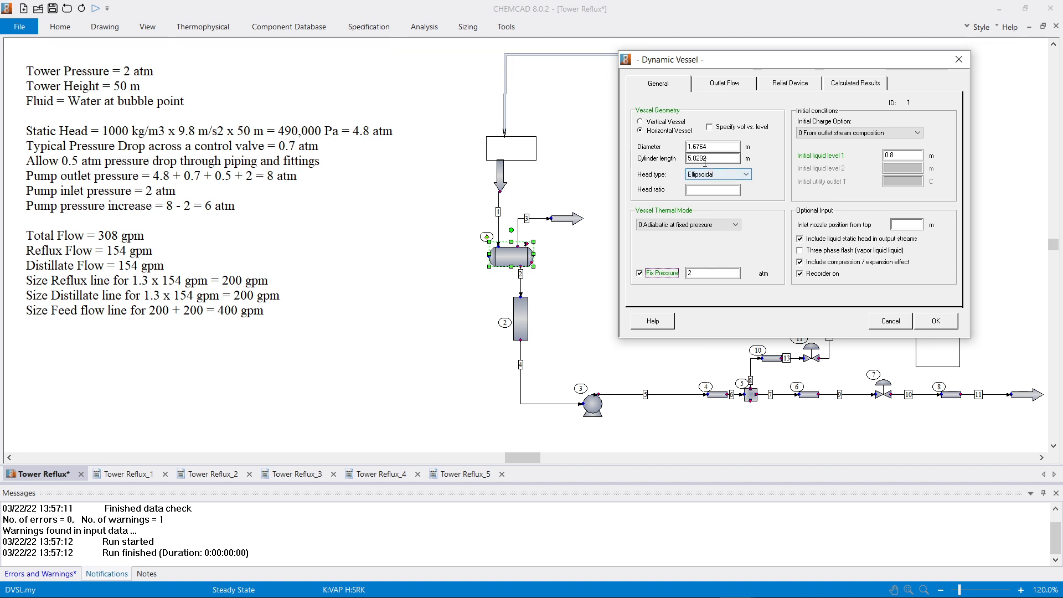
click(725, 148)
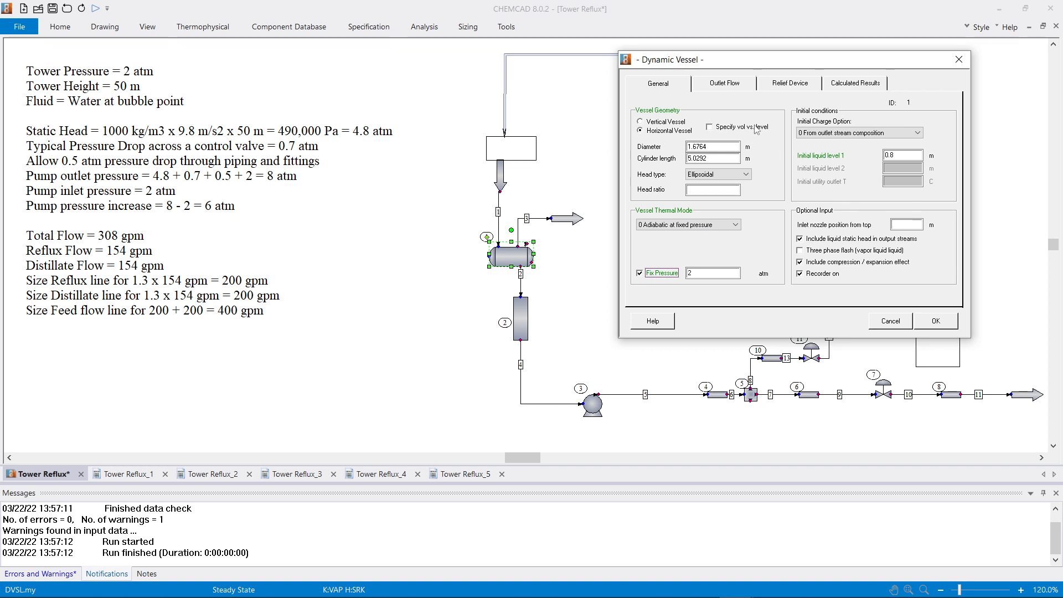
click(716, 88)
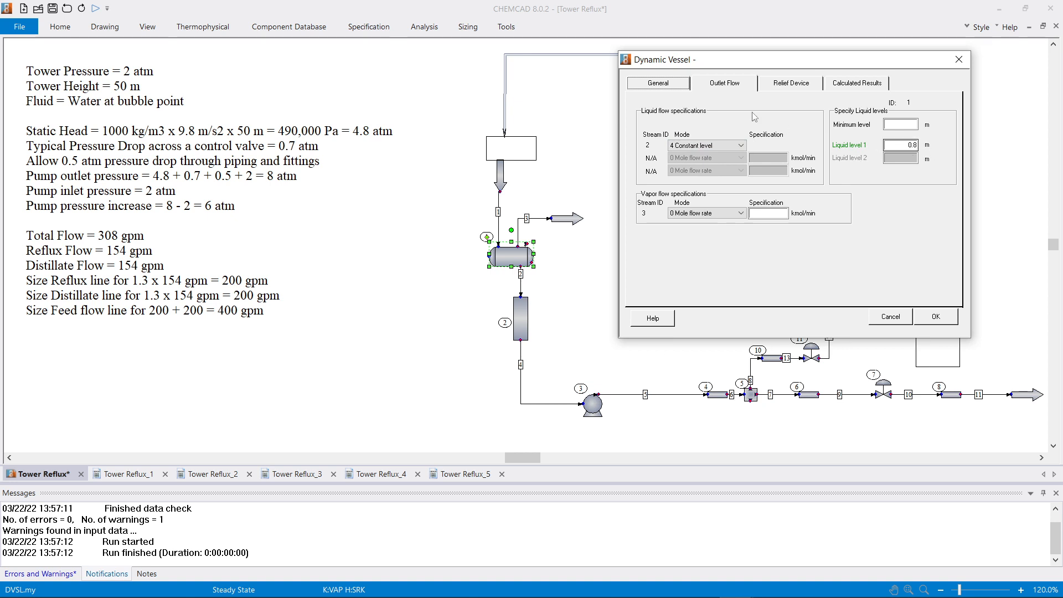
click(670, 87)
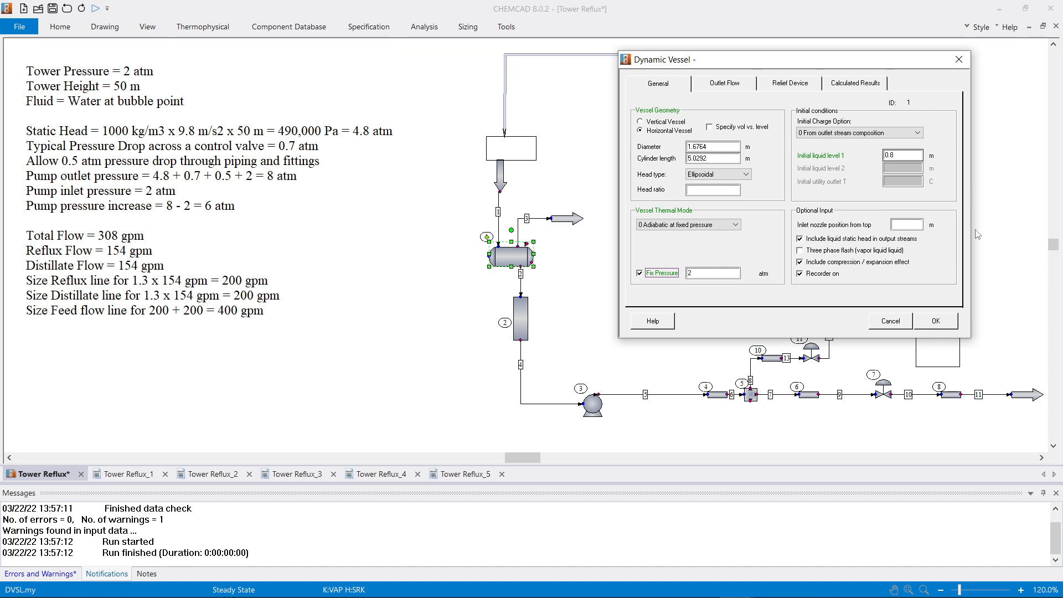
click(937, 322)
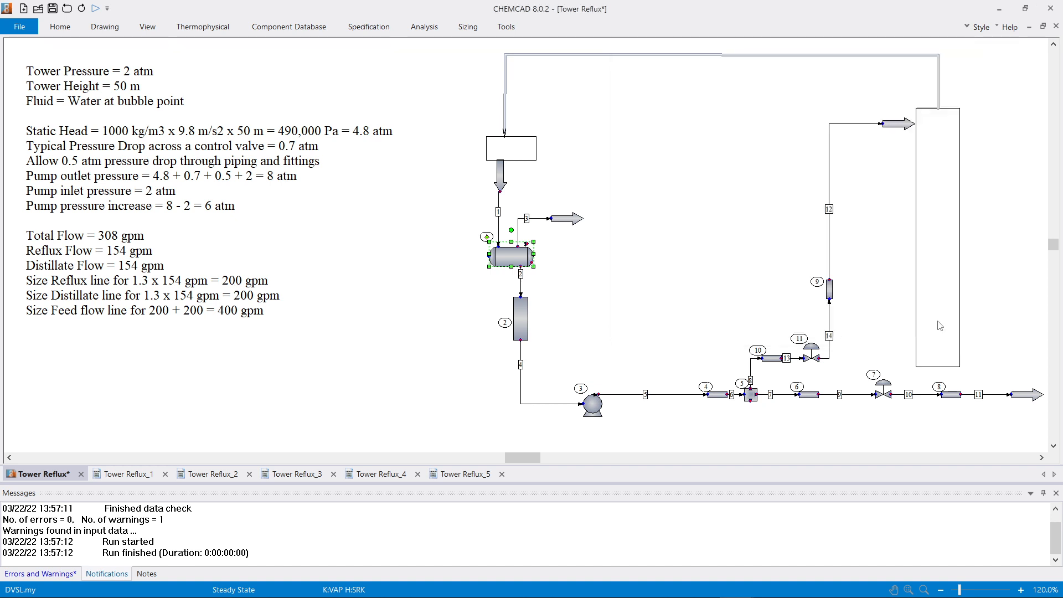
- Set the vessel's liquid outlet stream 2 to 2 atm and 120.62 C, and accept the stream data
double_click(522, 283)
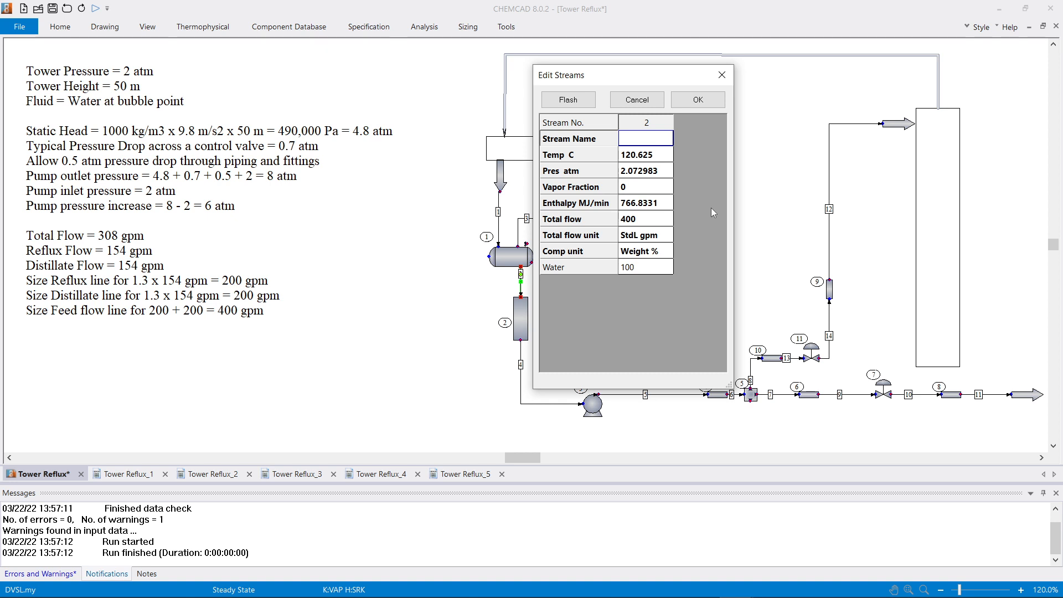
click(666, 175)
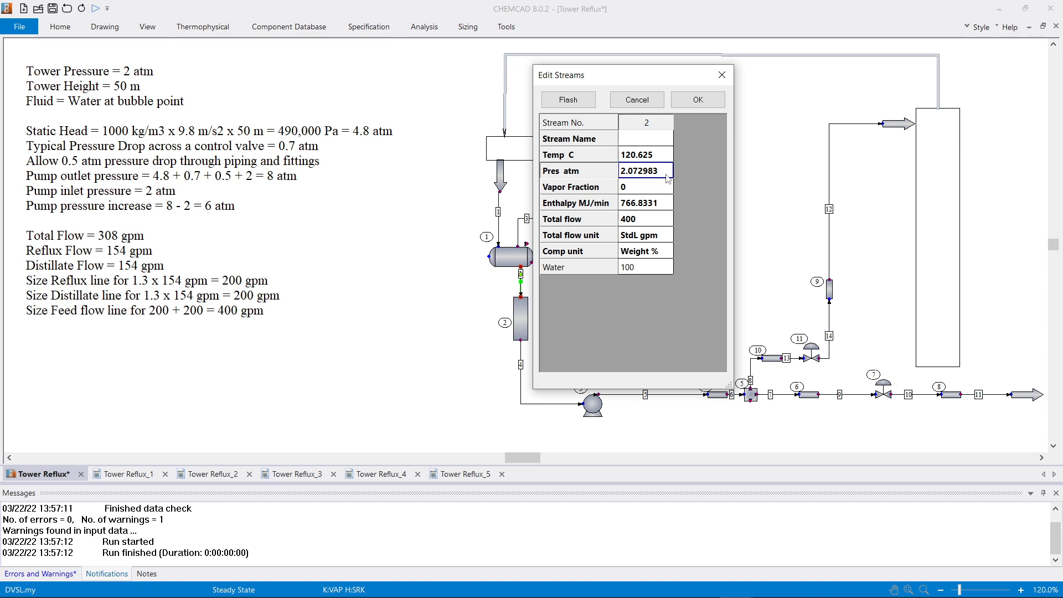
text(2)
click(667, 161)
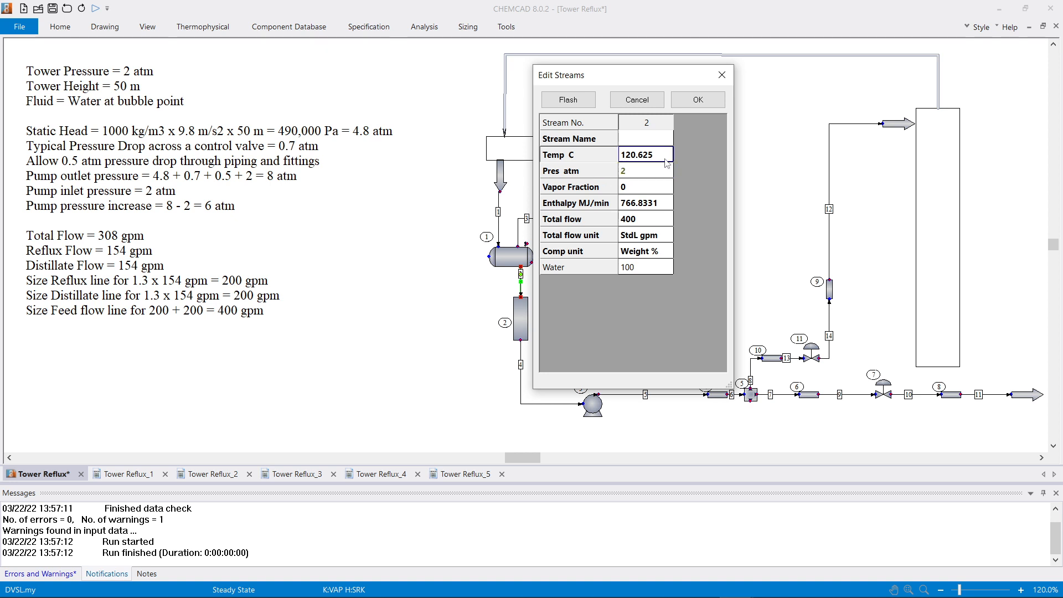
text(12)
click(640, 270)
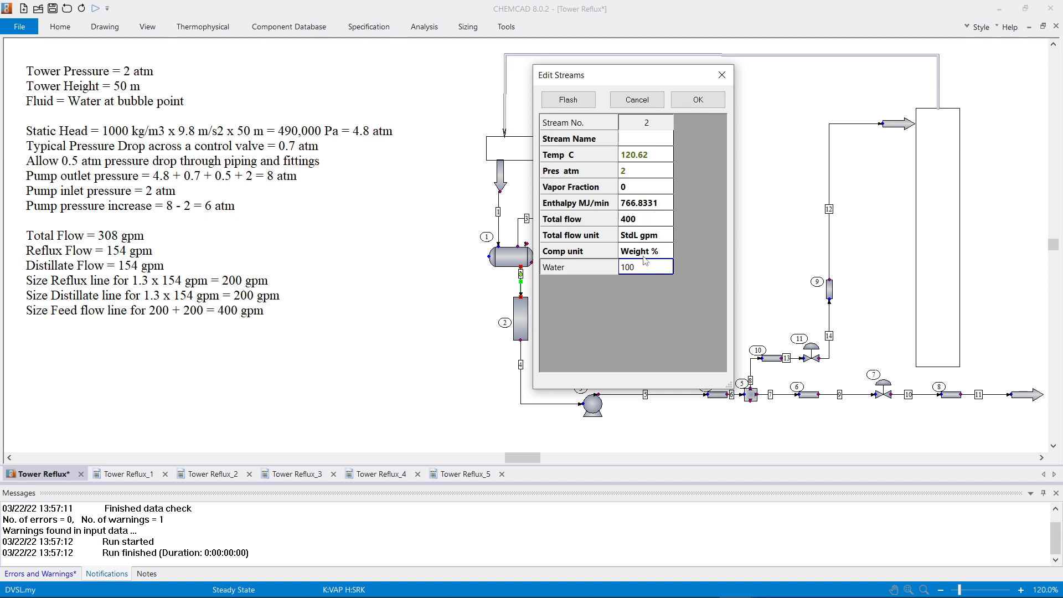
click(699, 101)
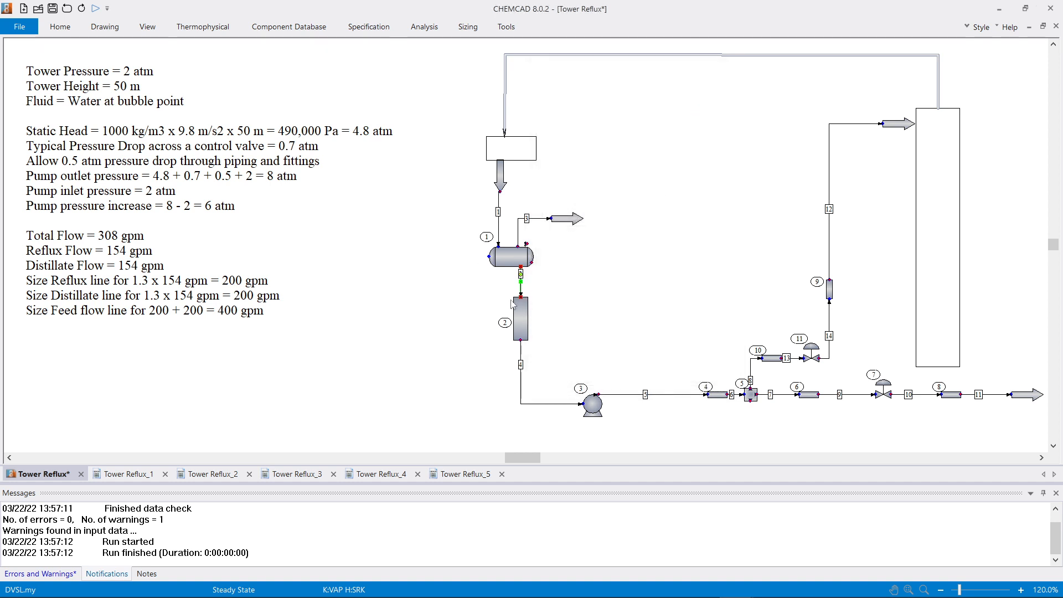
- Run the simulation for vessel 1 only
mouse_move(493, 260)
right_click(505, 256)
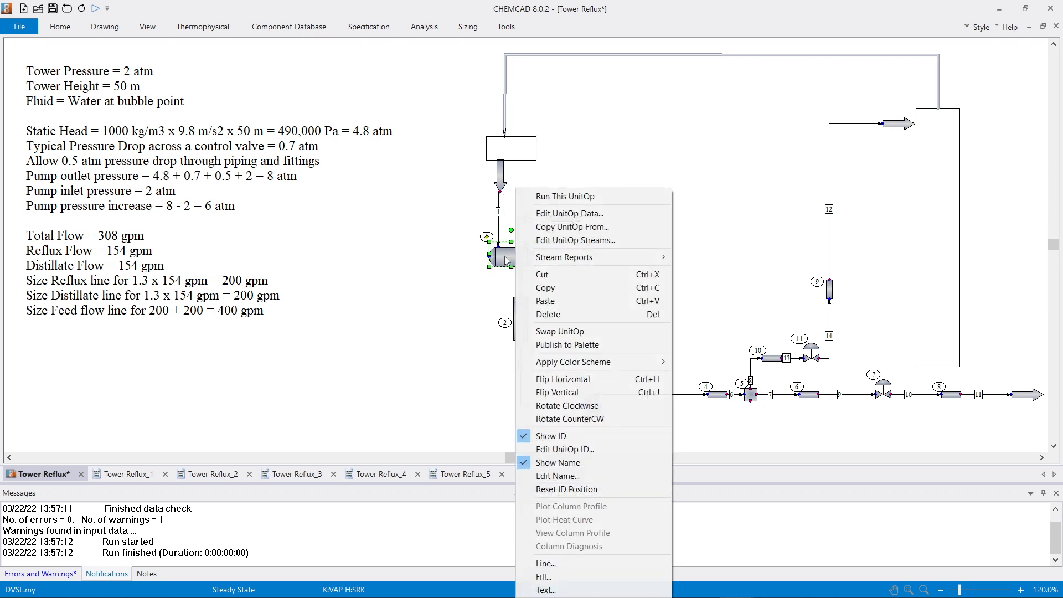
click(570, 198)
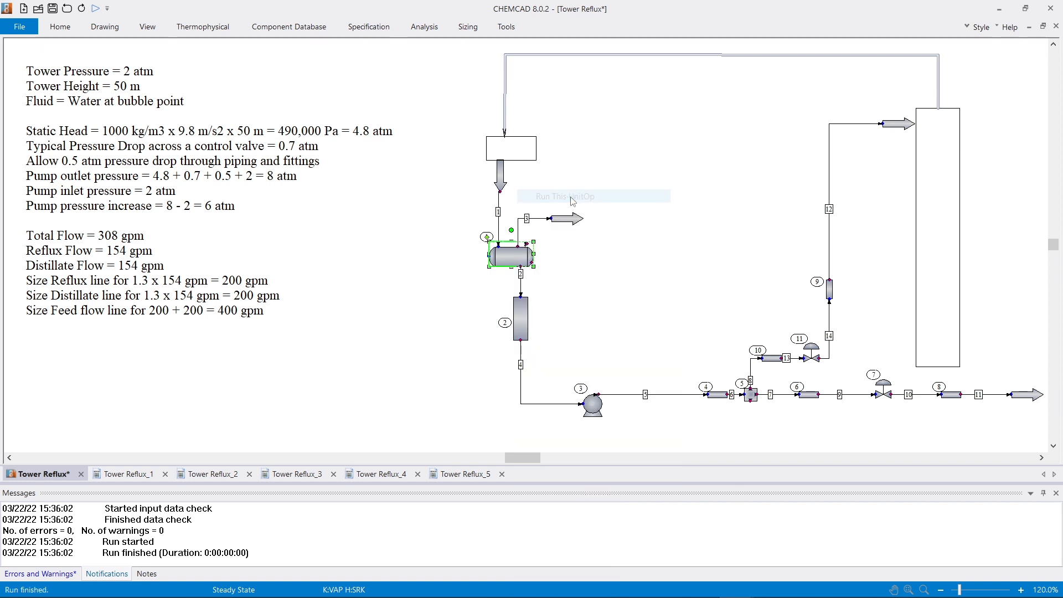
click(694, 236)
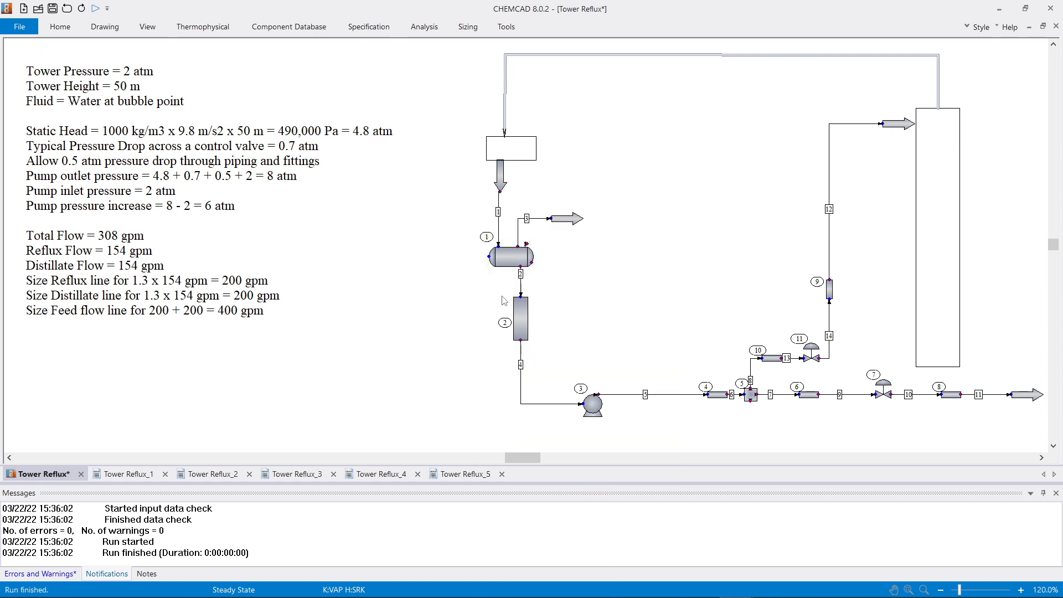
- Check the calculated temperature, pressure and flow of the vessel's liquid outlet stream 2
double_click(523, 280)
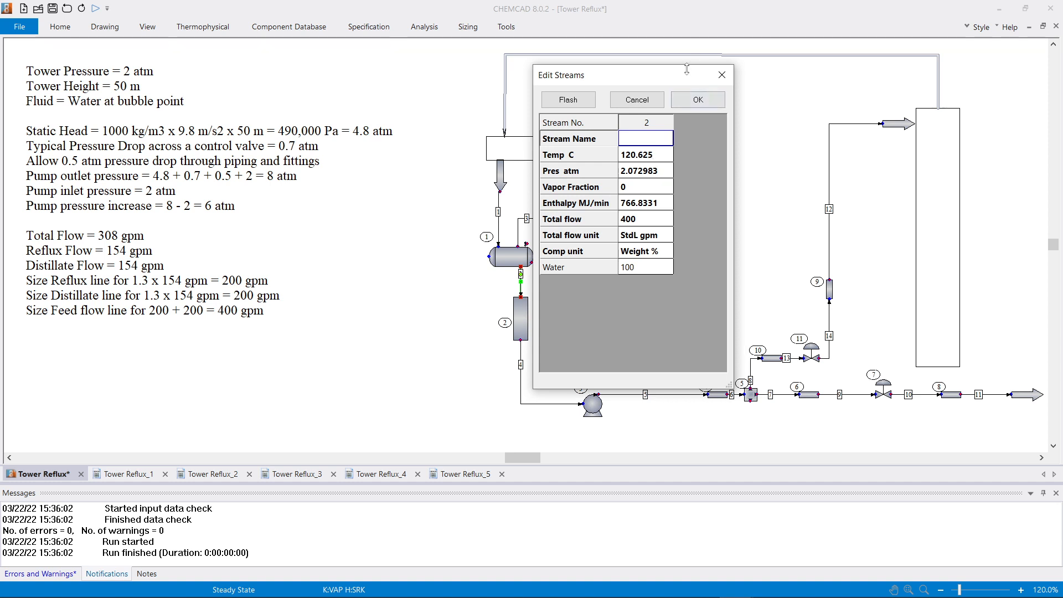
drag(676, 75, 800, 60)
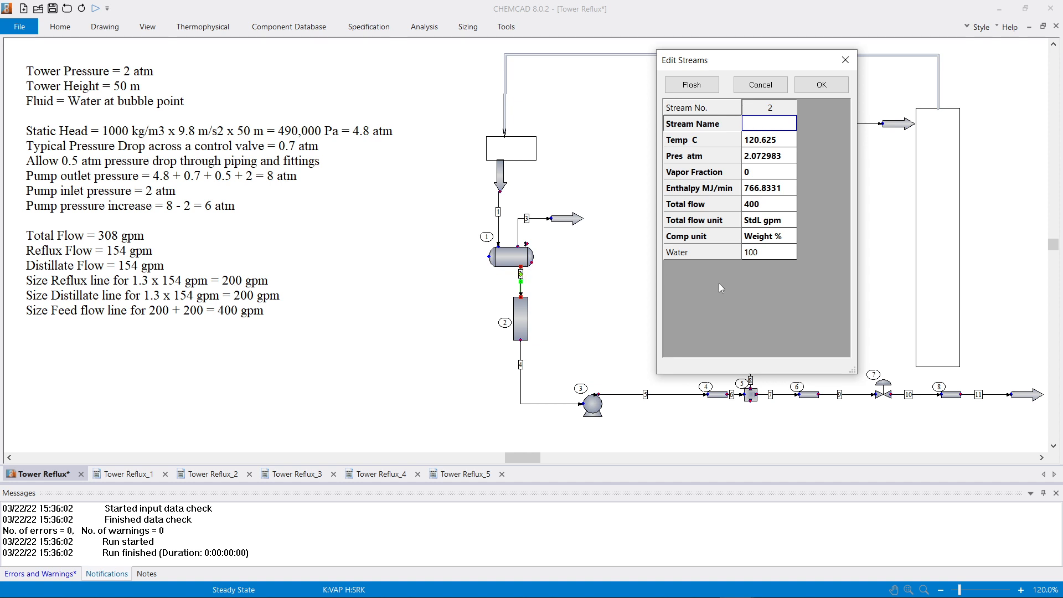
click(829, 90)
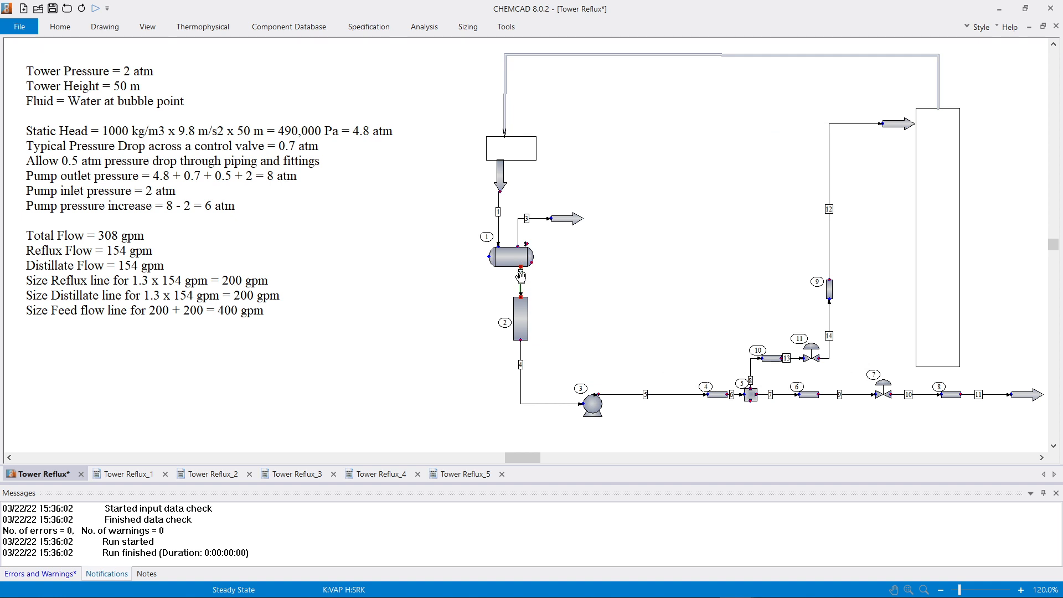
- Recheck the stream data of stream 2 between vessel 1 and pipe 2, and accept it
mouse_move(523, 285)
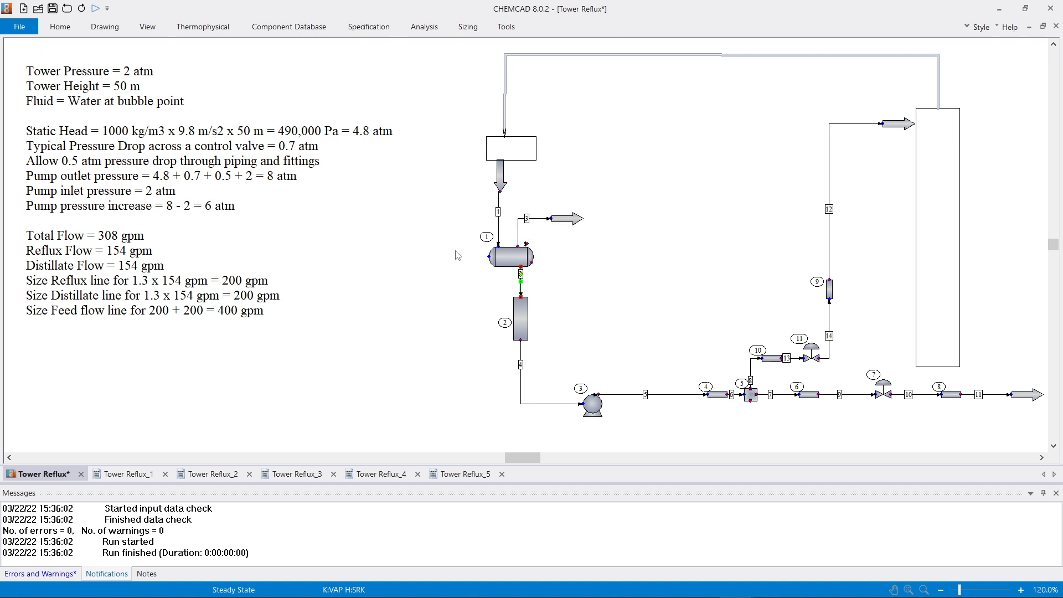
double_click(522, 288)
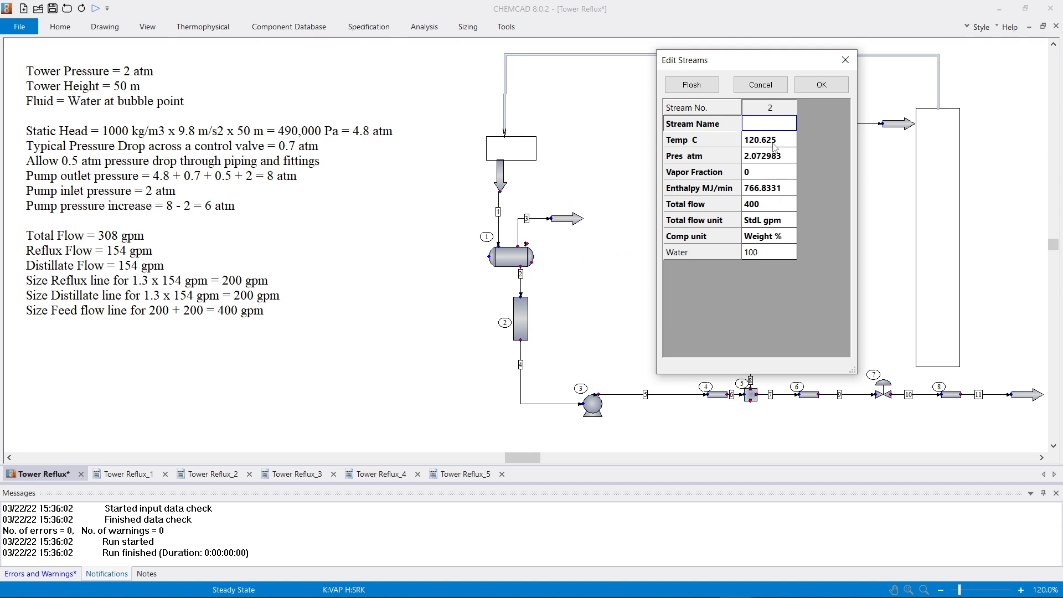
click(809, 90)
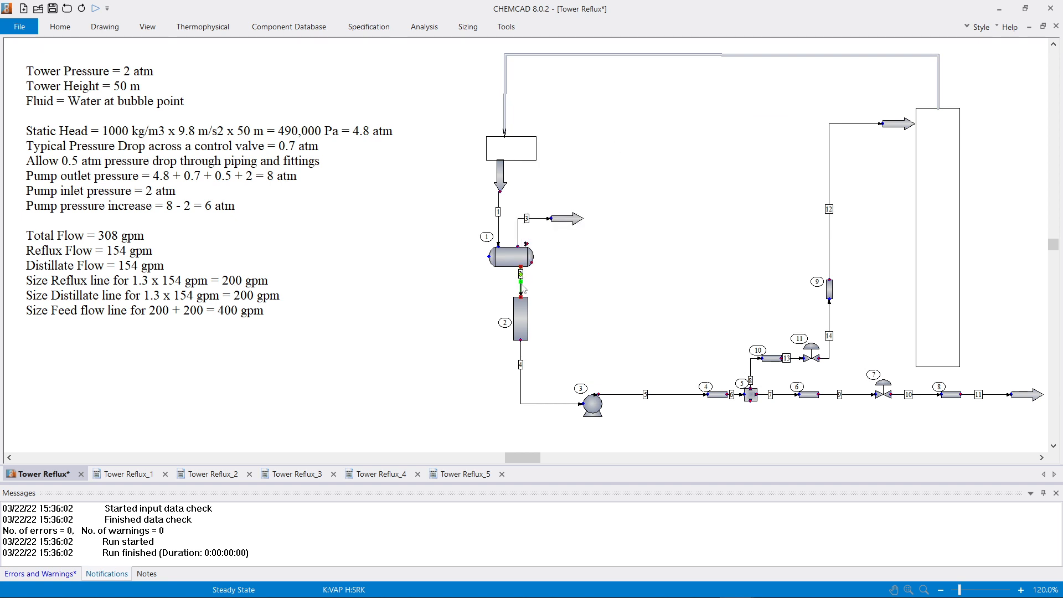
- Generate a pipe sizing report for stream 2 using typical single-phase sizing, schedule 40 and 4.572e-005 m roughness, and return to the flowsheet
click(467, 28)
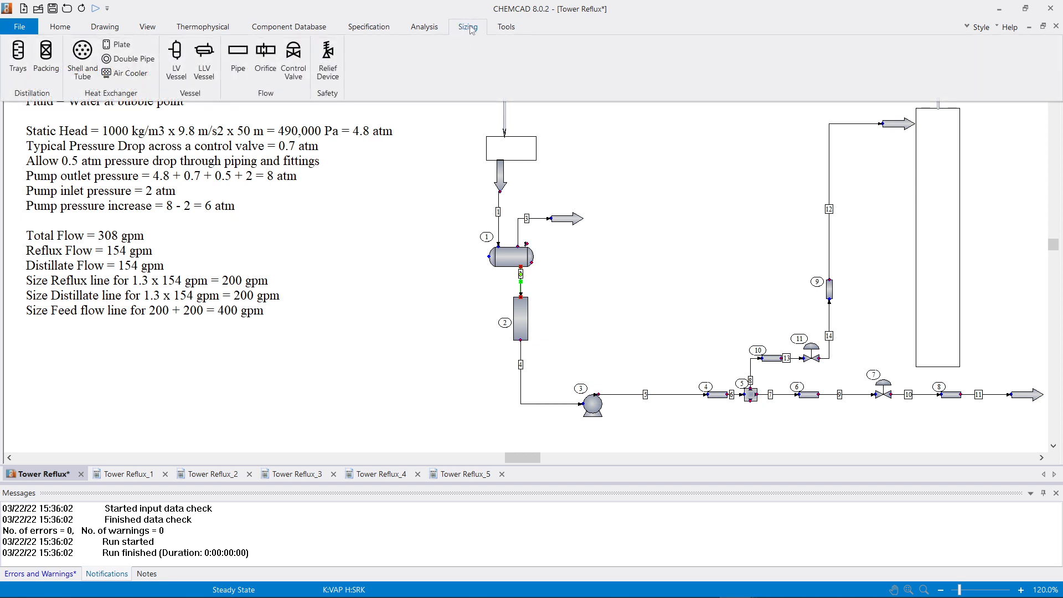
click(235, 55)
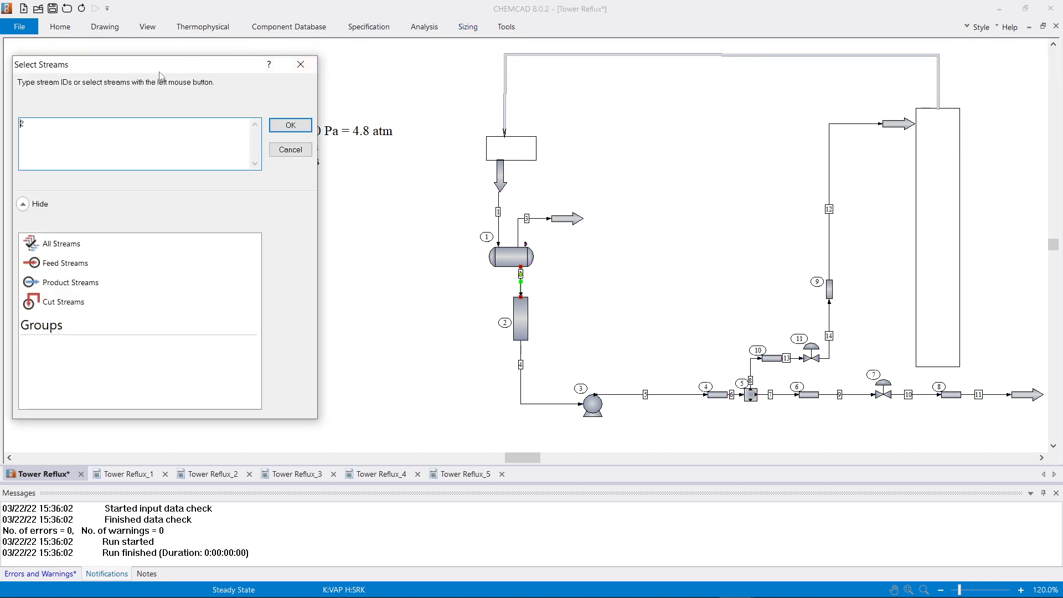
drag(168, 62, 203, 57)
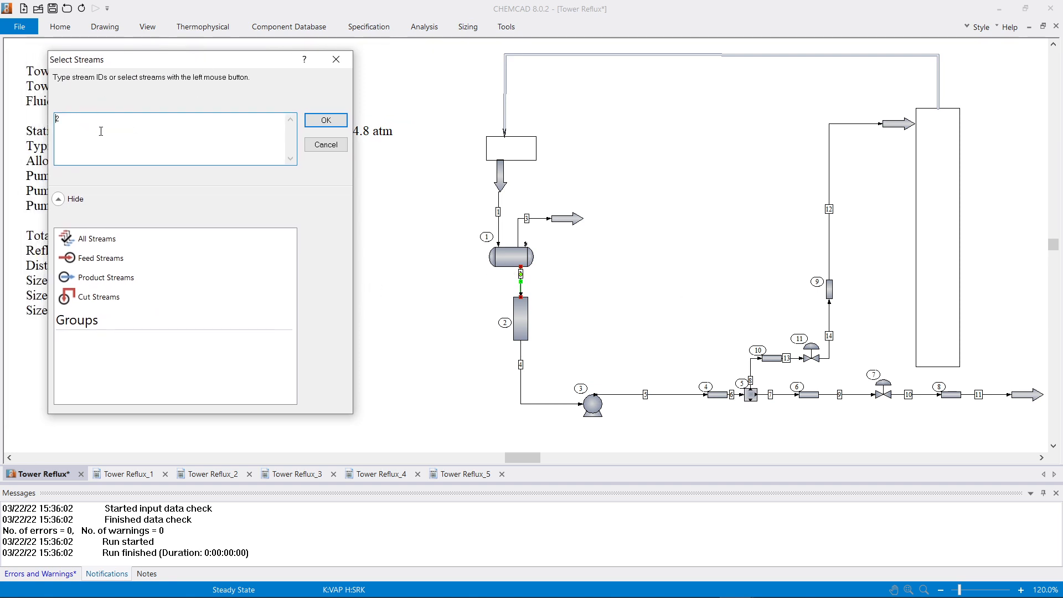
click(335, 123)
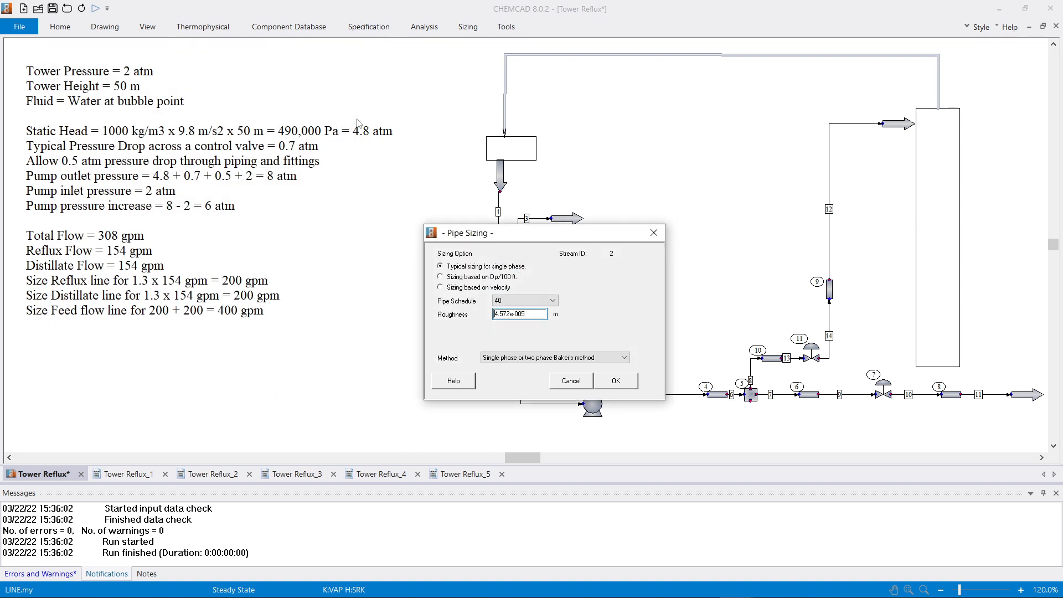
drag(528, 238, 265, 63)
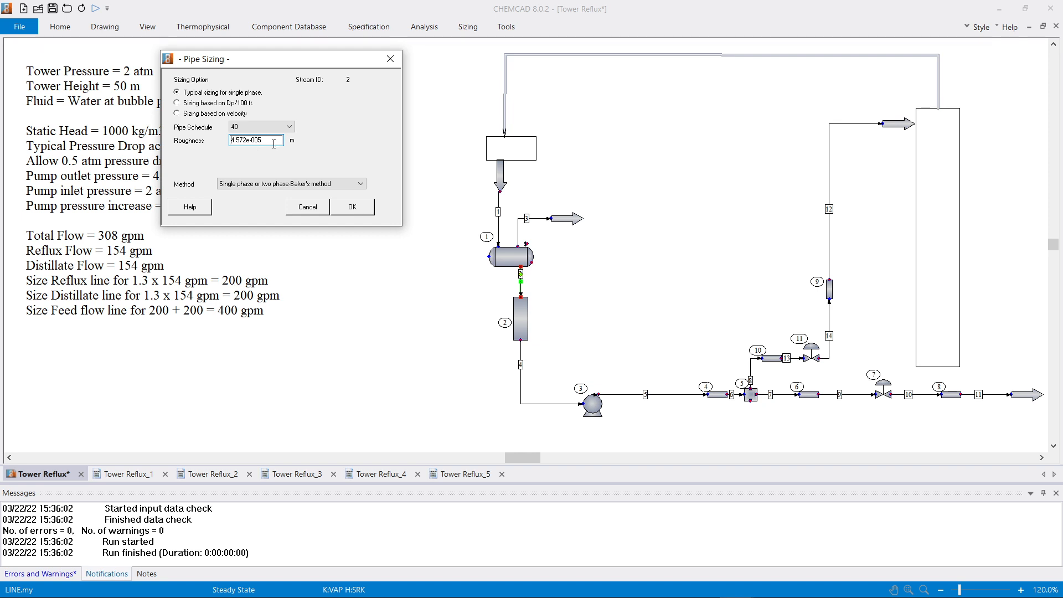
click(363, 205)
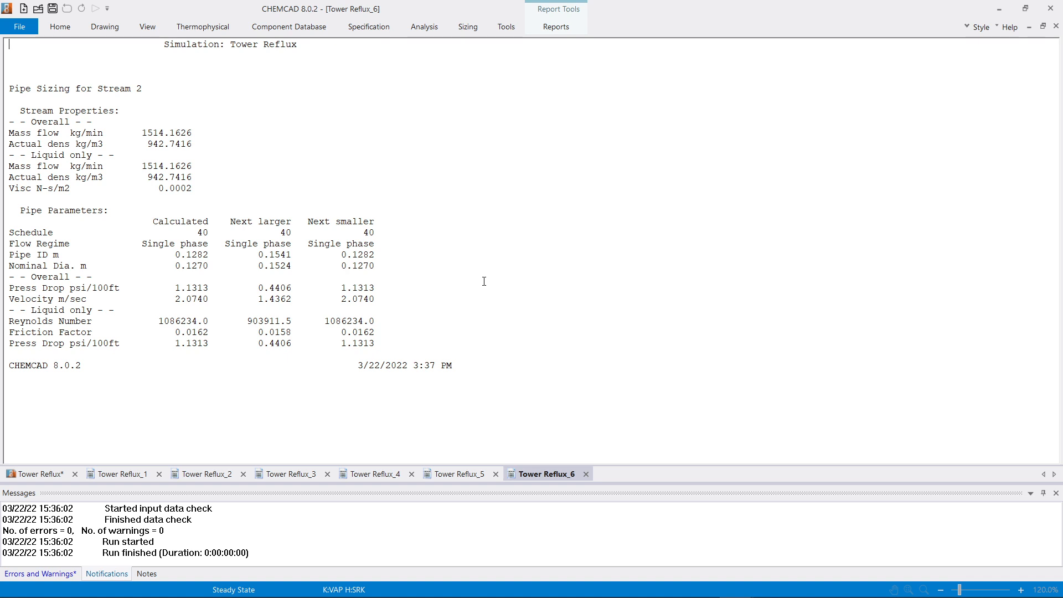
click(35, 471)
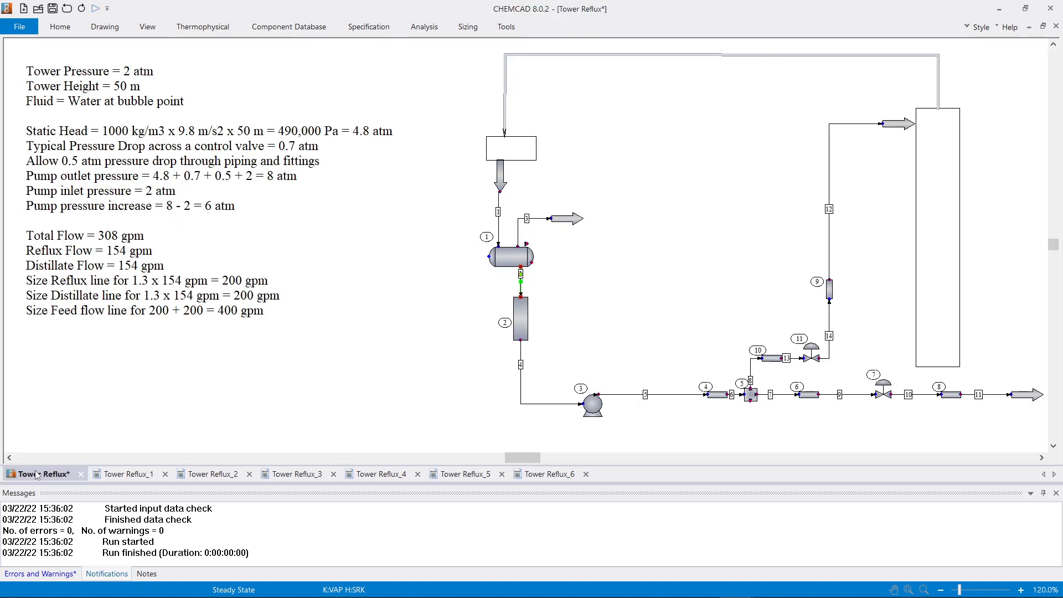
- Run pipe sizing again, picking stream 2 on the flowsheet and accepting the default sizing options, and return to the flowsheet
click(724, 227)
click(524, 320)
click(466, 29)
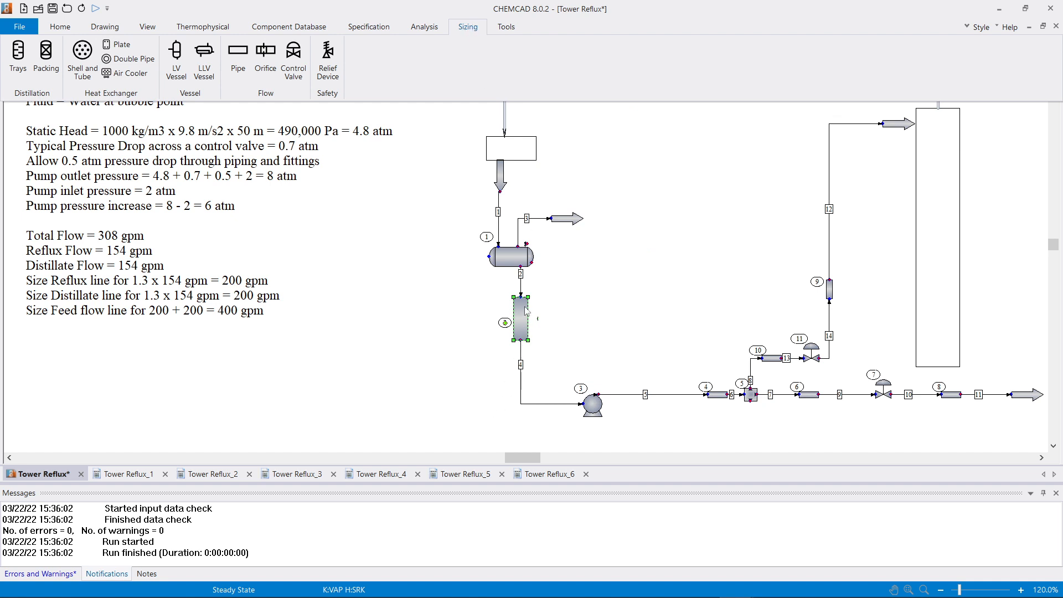
click(238, 55)
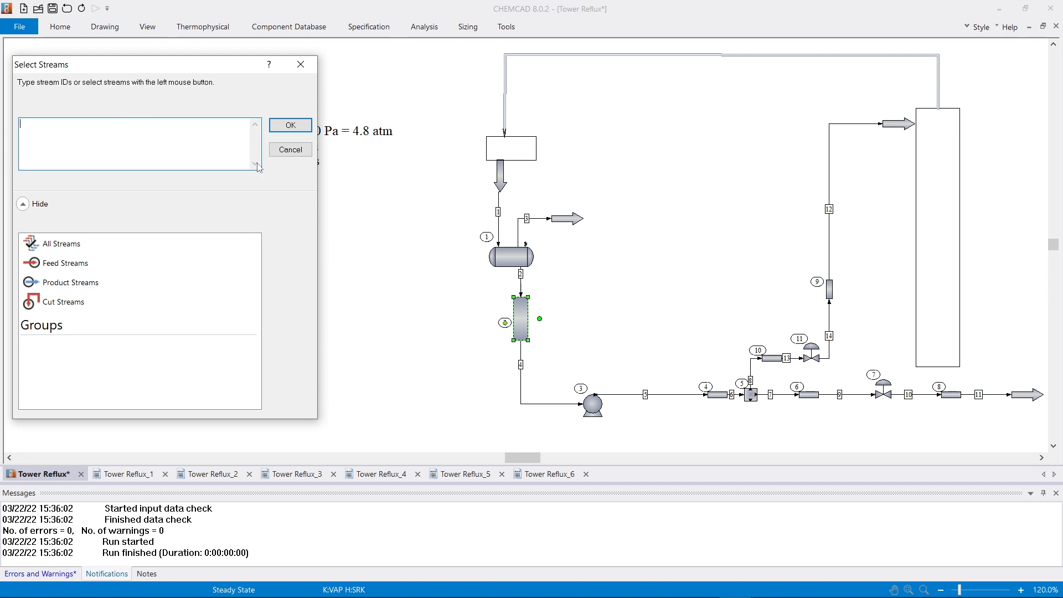
click(523, 283)
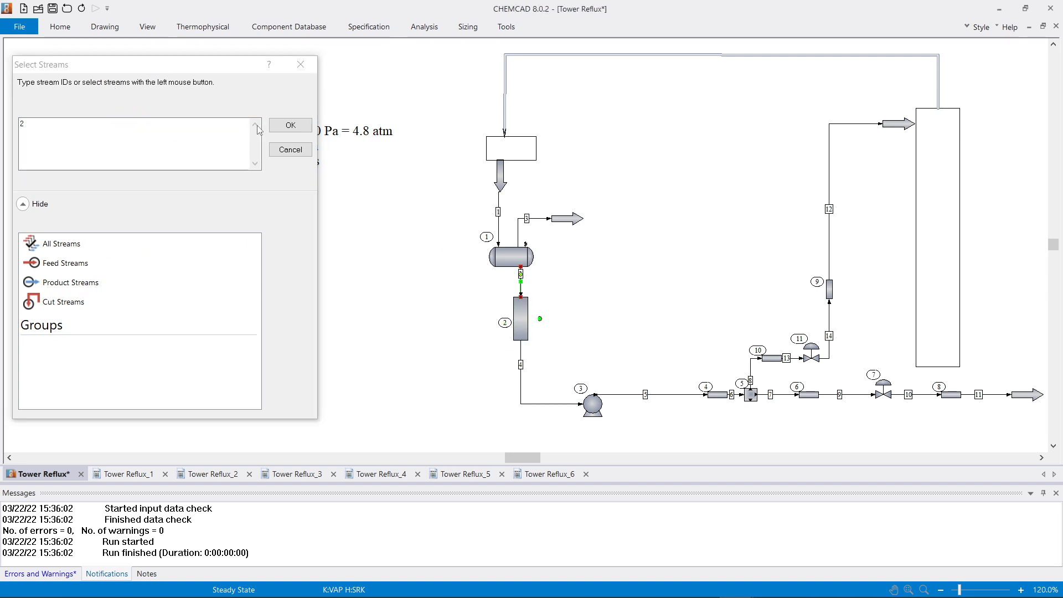
click(291, 126)
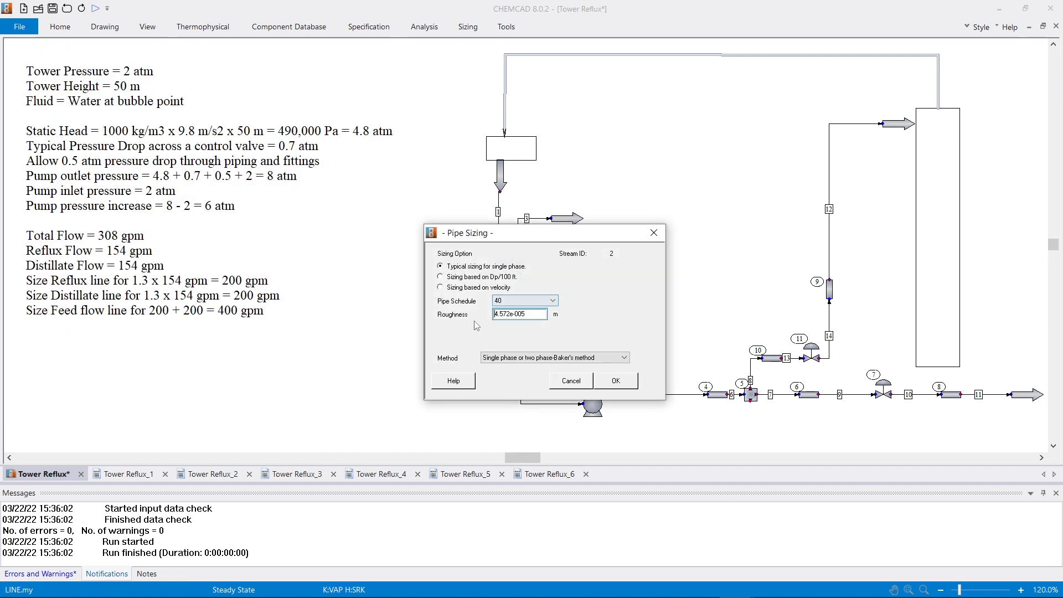
click(619, 381)
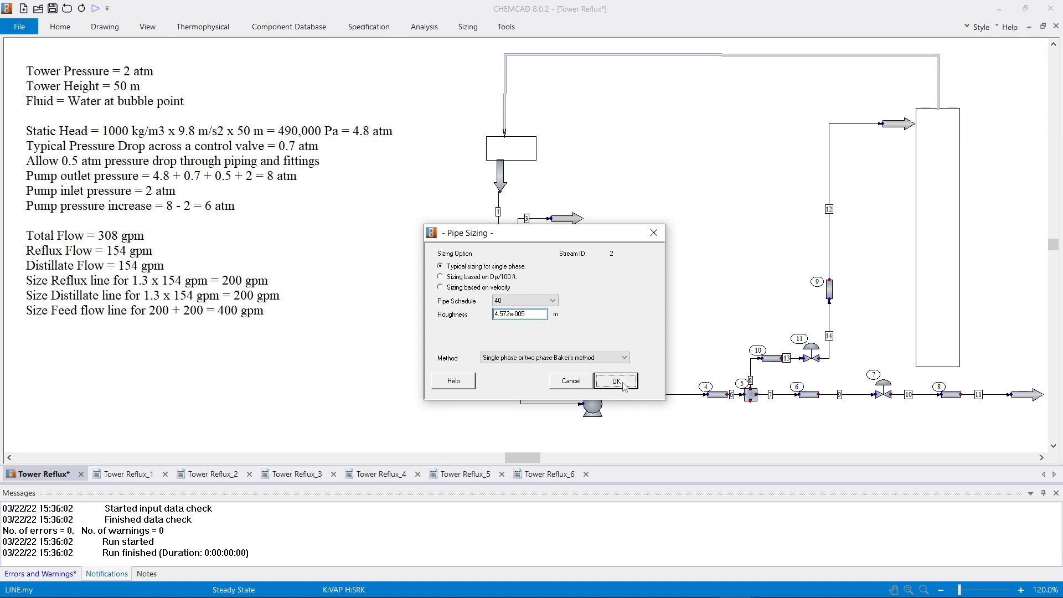
click(54, 475)
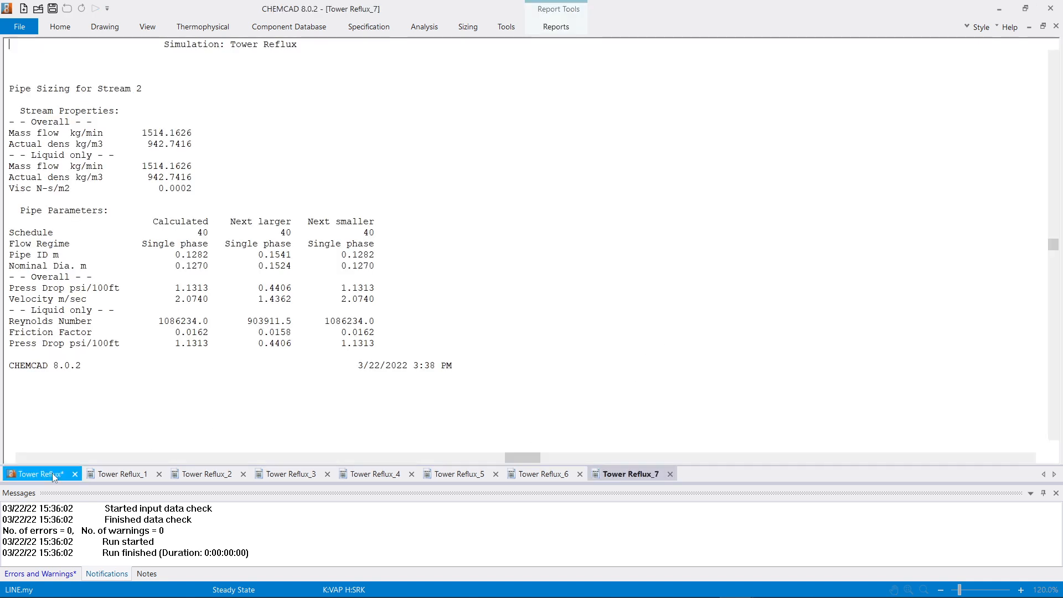
right_click(520, 321)
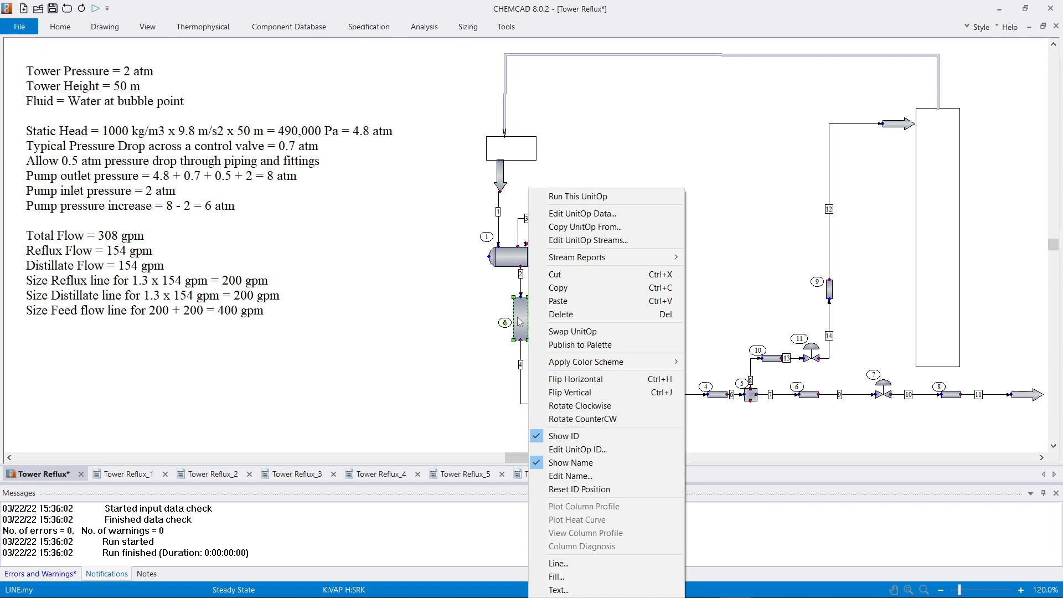
click(401, 289)
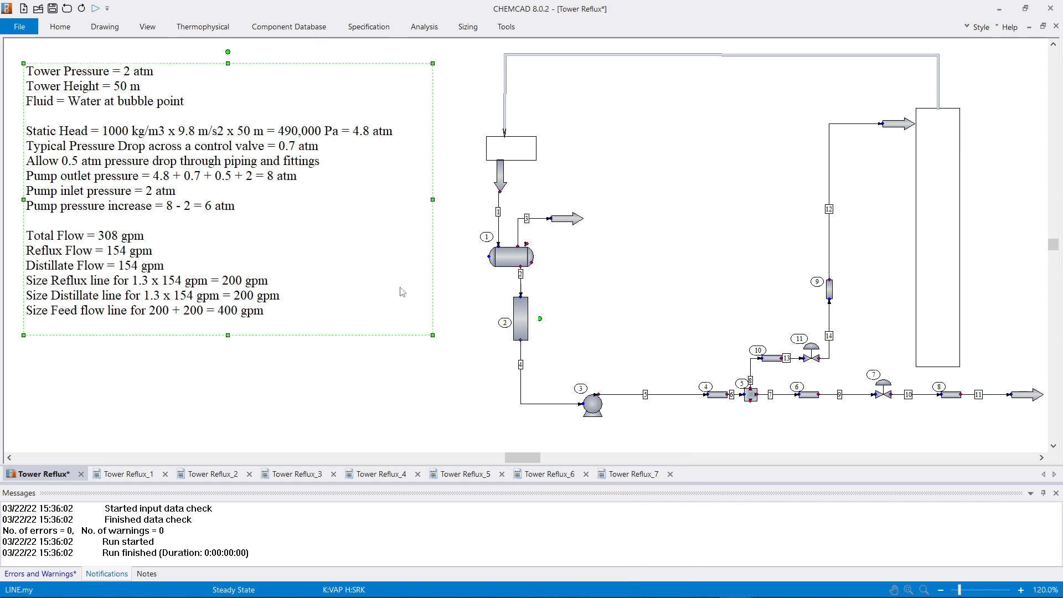
click(642, 289)
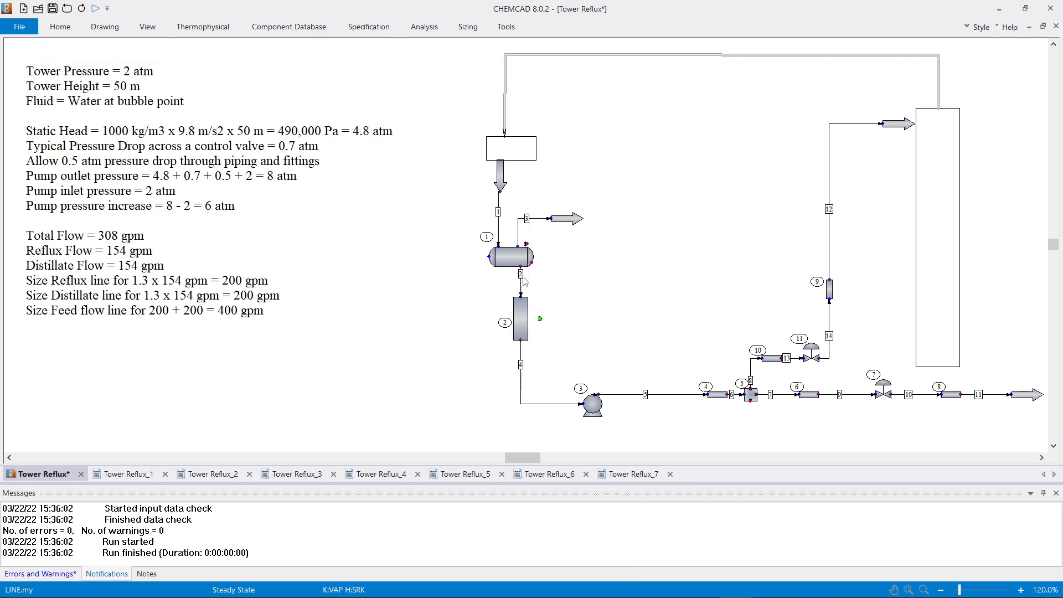
- Produce another pipe sizing report directly from stream 2 with typical single-phase sizing and schedule 40, and return to the flowsheet
right_click(522, 282)
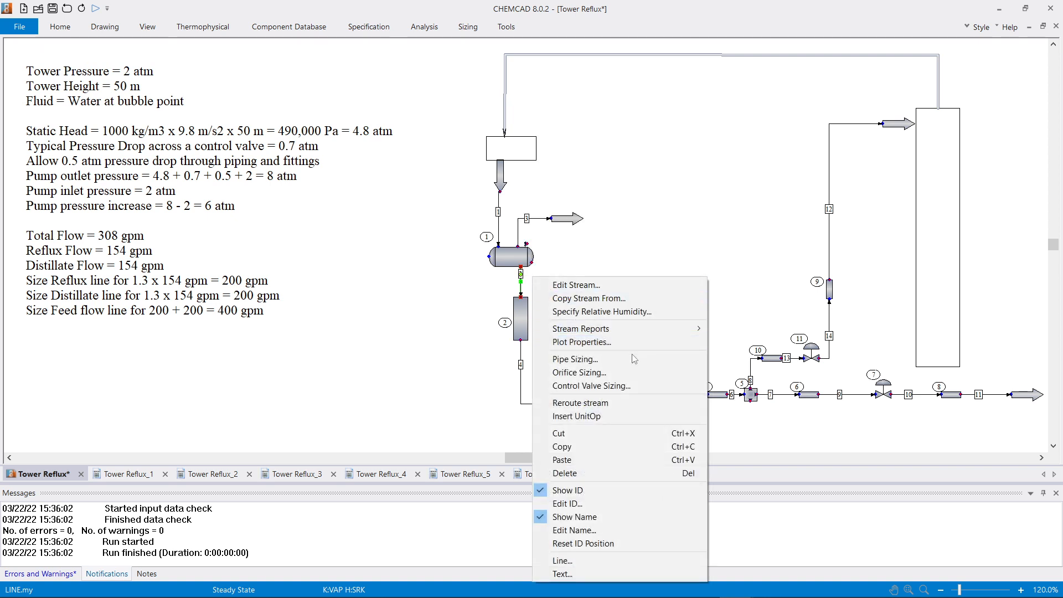
click(595, 360)
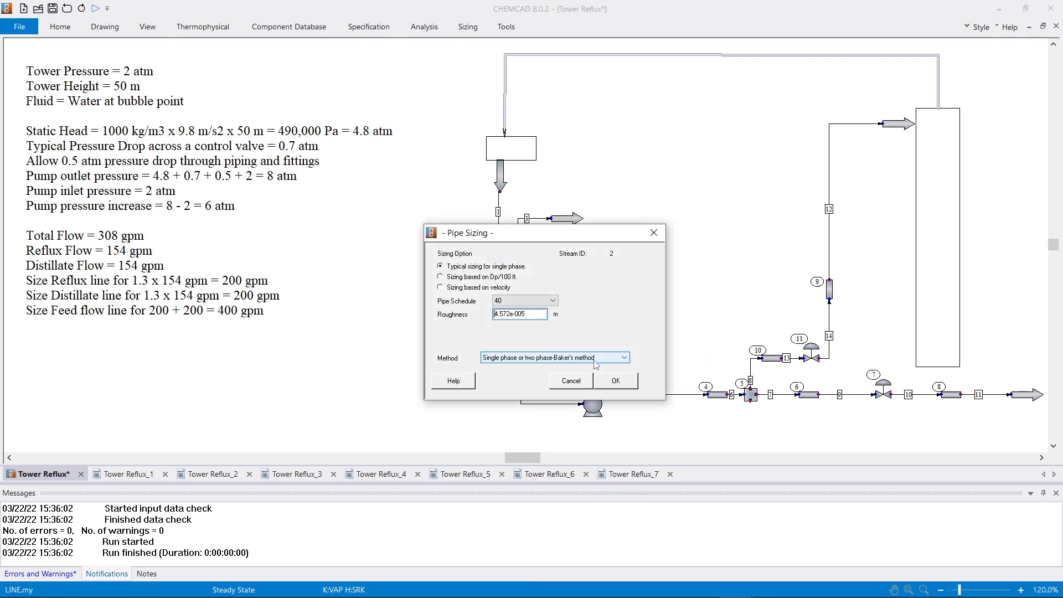
drag(535, 242, 472, 114)
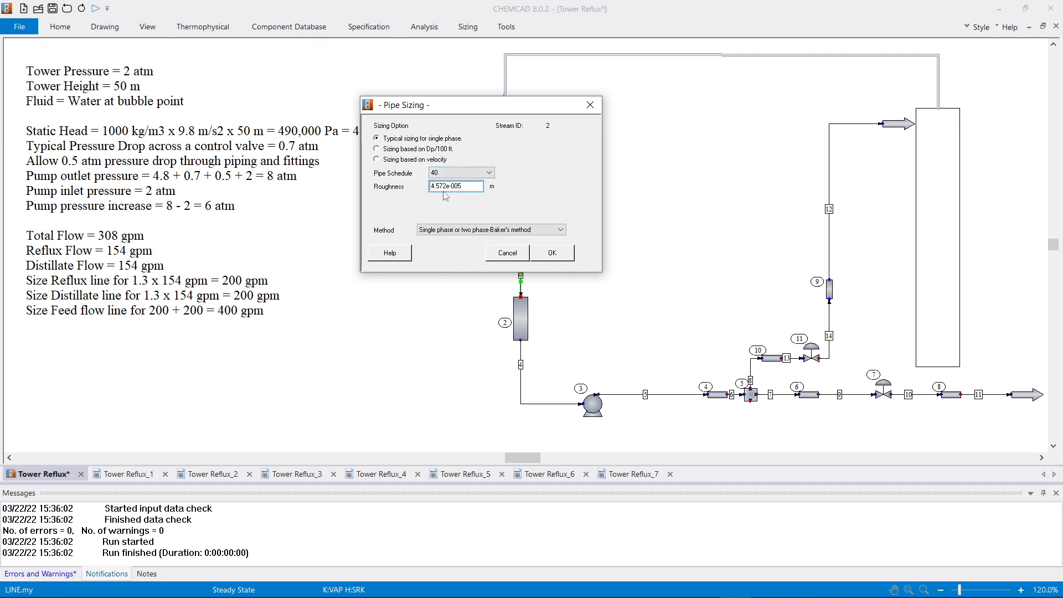
click(553, 253)
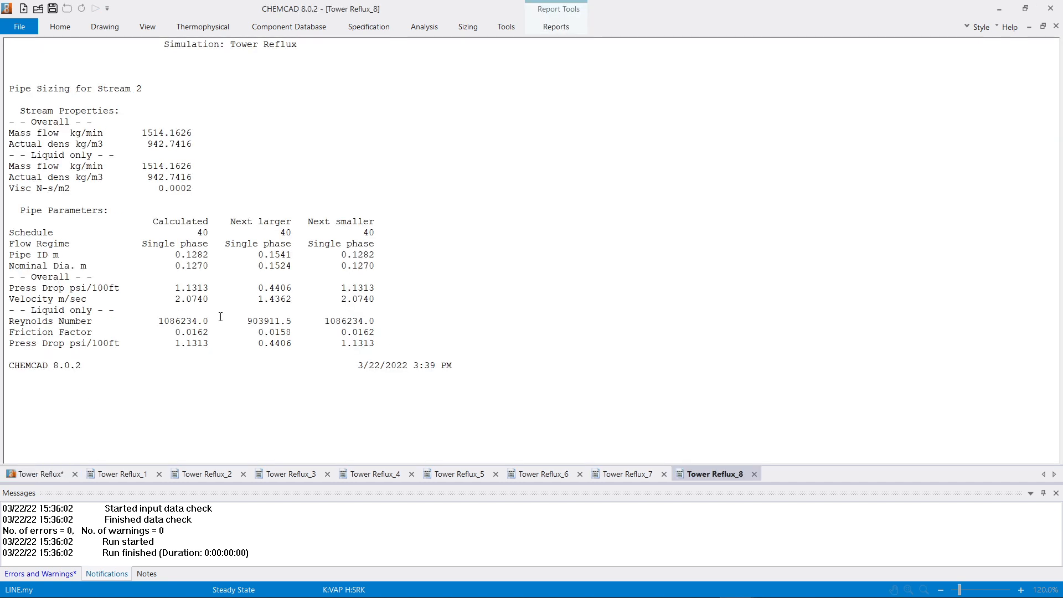
click(36, 474)
- Review the specifications, valves and fittings of pipe 2 below the reflux drum, and accept the settings
double_click(520, 326)
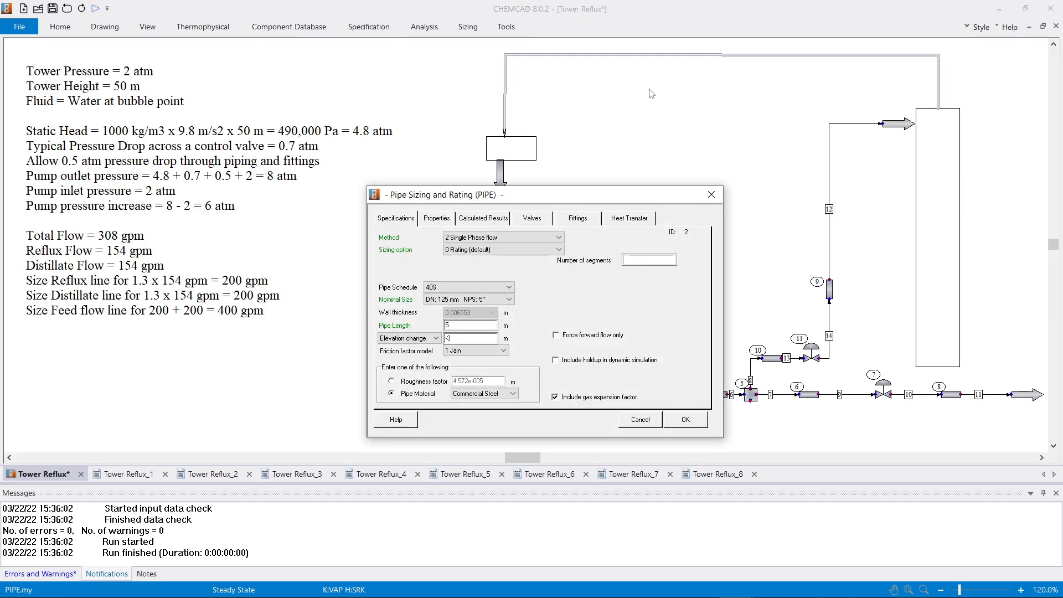
drag(552, 196, 708, 31)
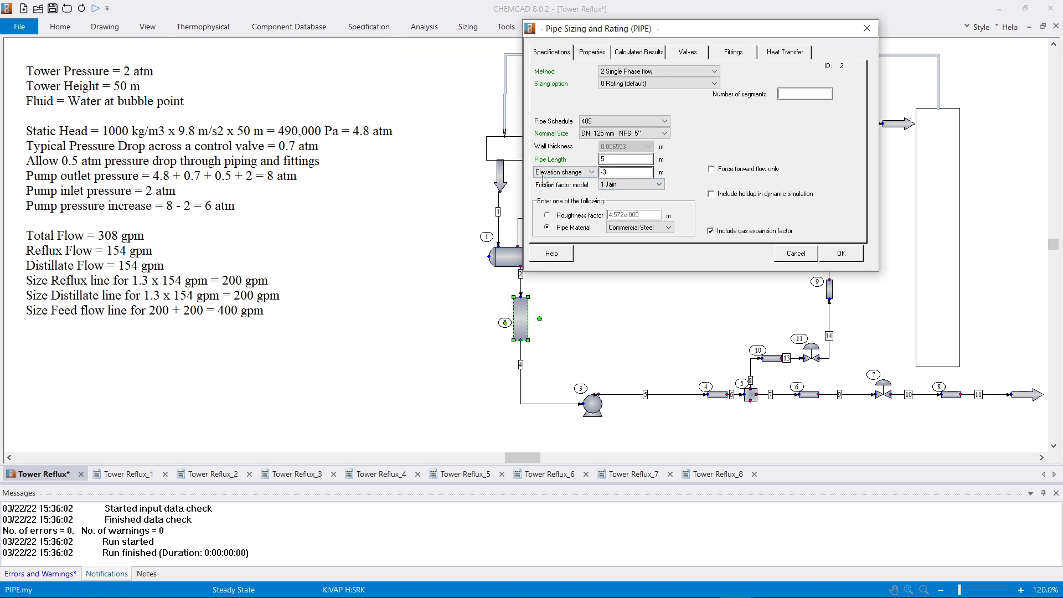
click(624, 176)
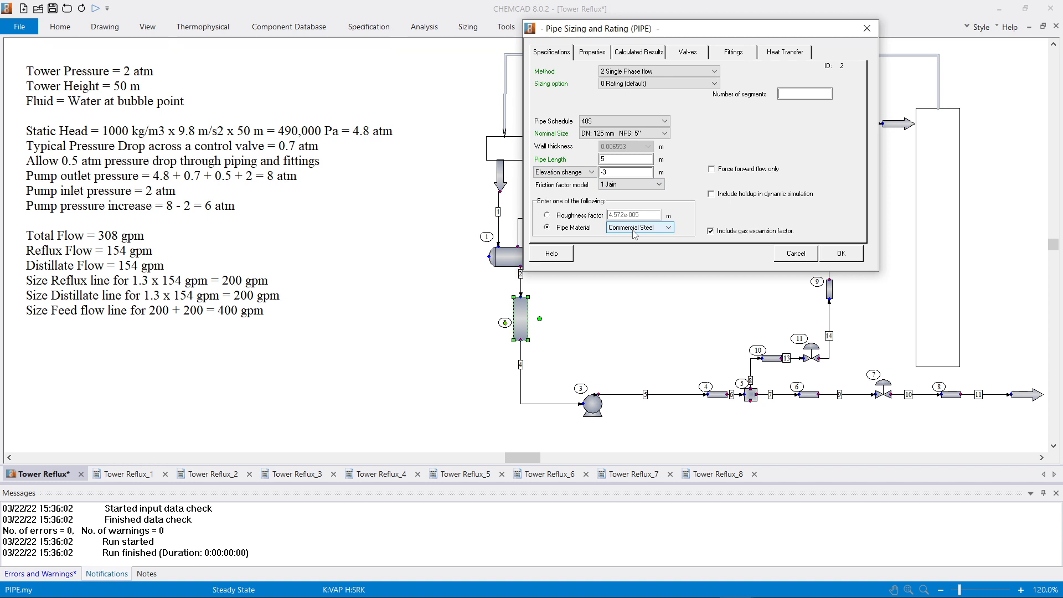
click(690, 54)
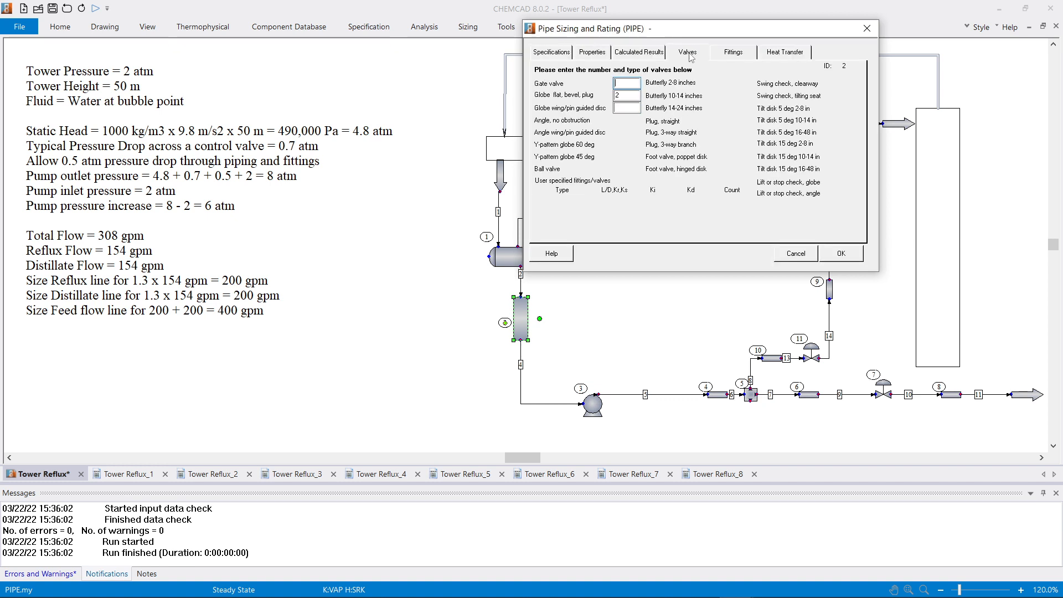
drag(692, 33, 775, 20)
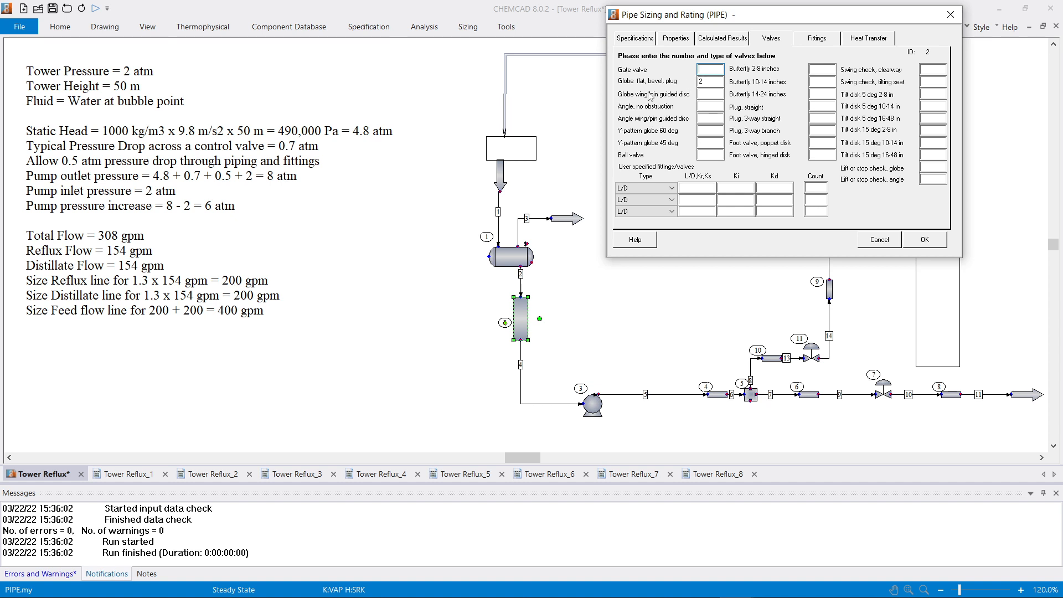
click(816, 40)
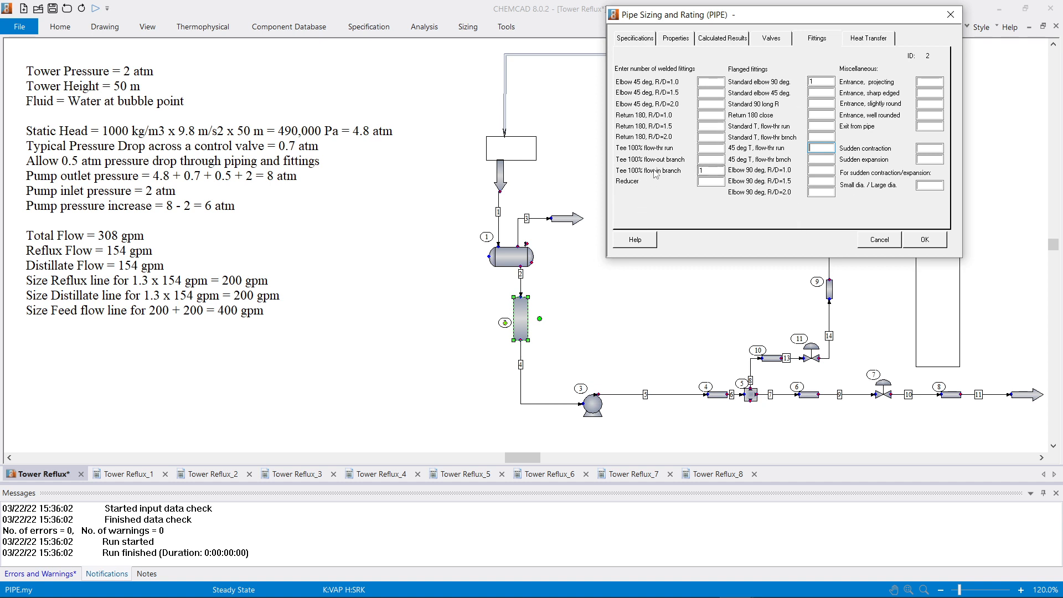
click(916, 242)
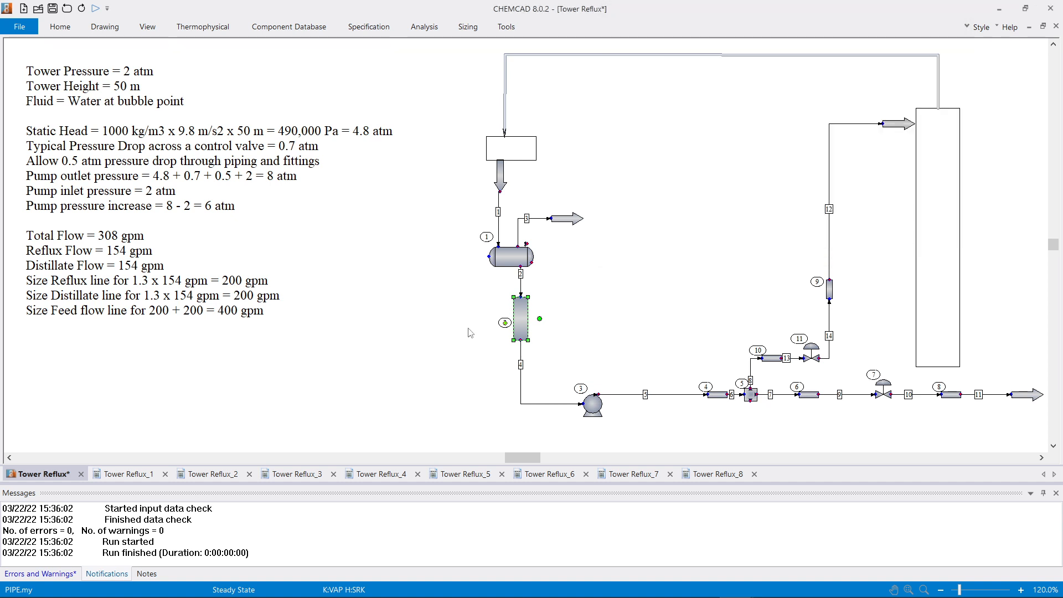
- Run the simulation for pipe 2 only, and check the calculated conditions of its outlet stream 4
right_click(522, 320)
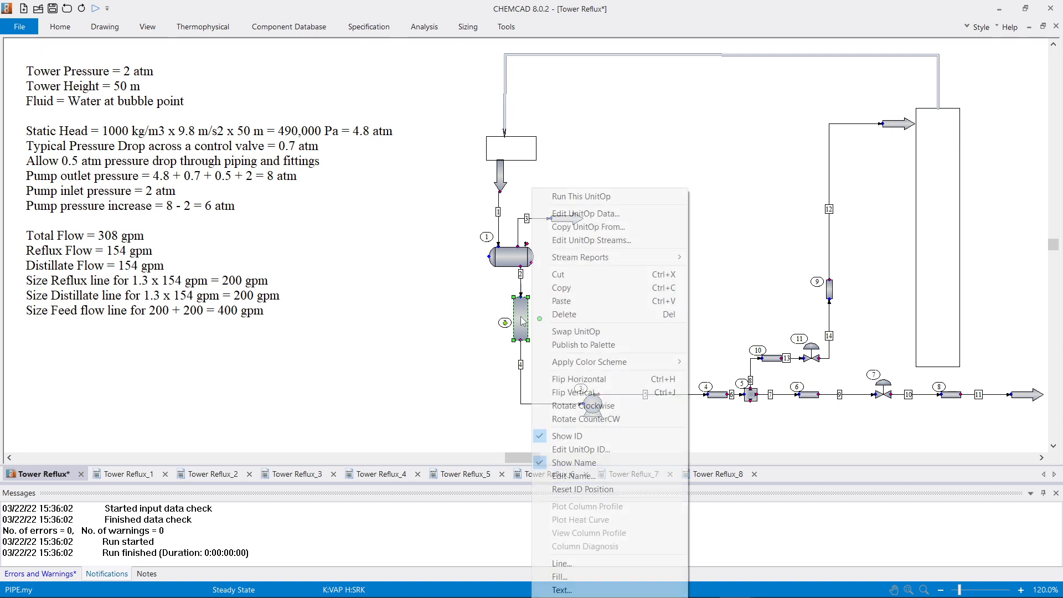
click(572, 197)
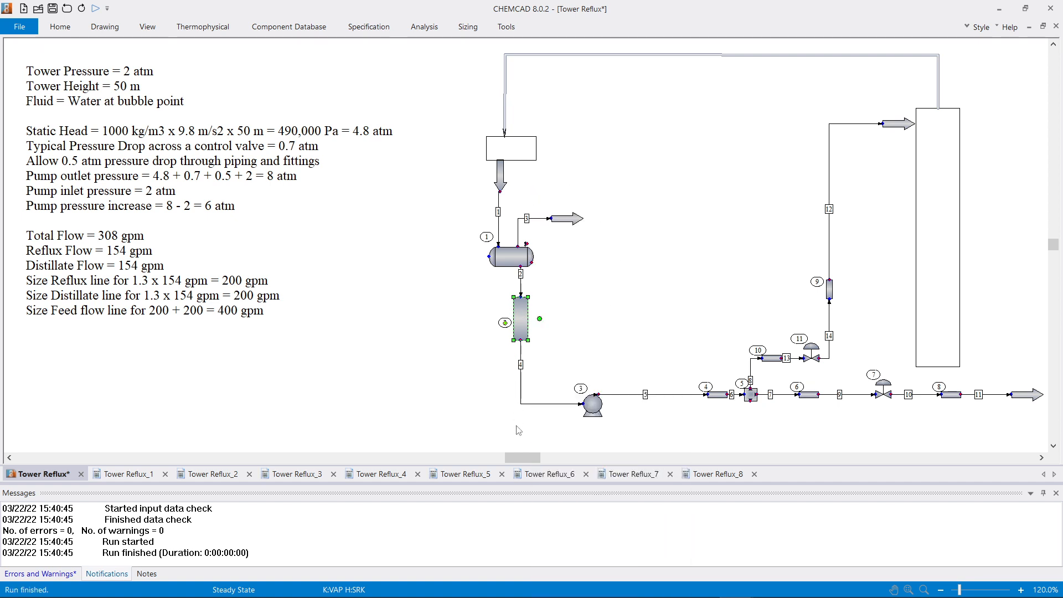
double_click(528, 406)
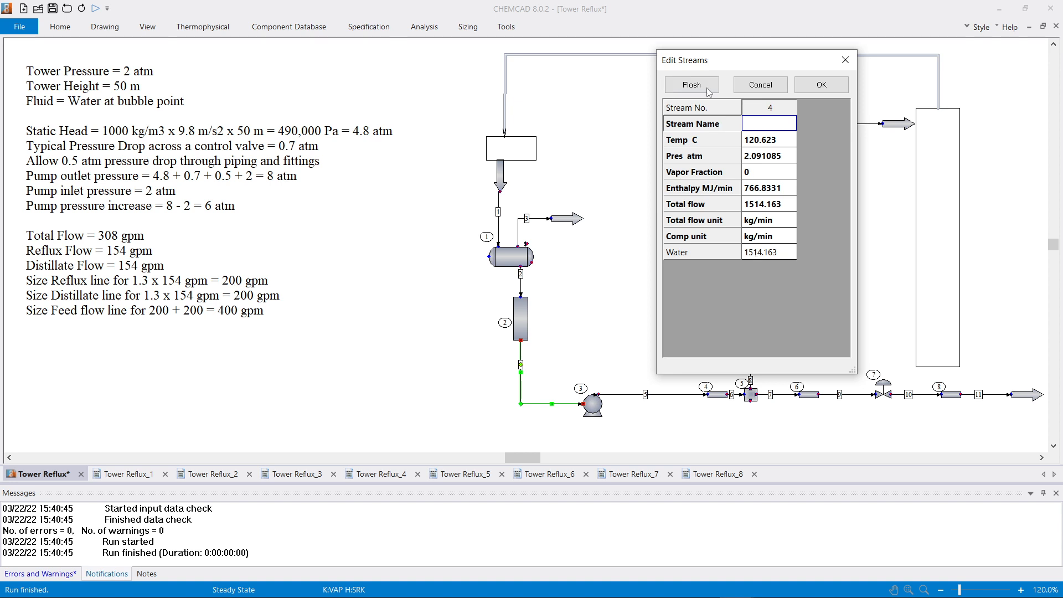
click(811, 89)
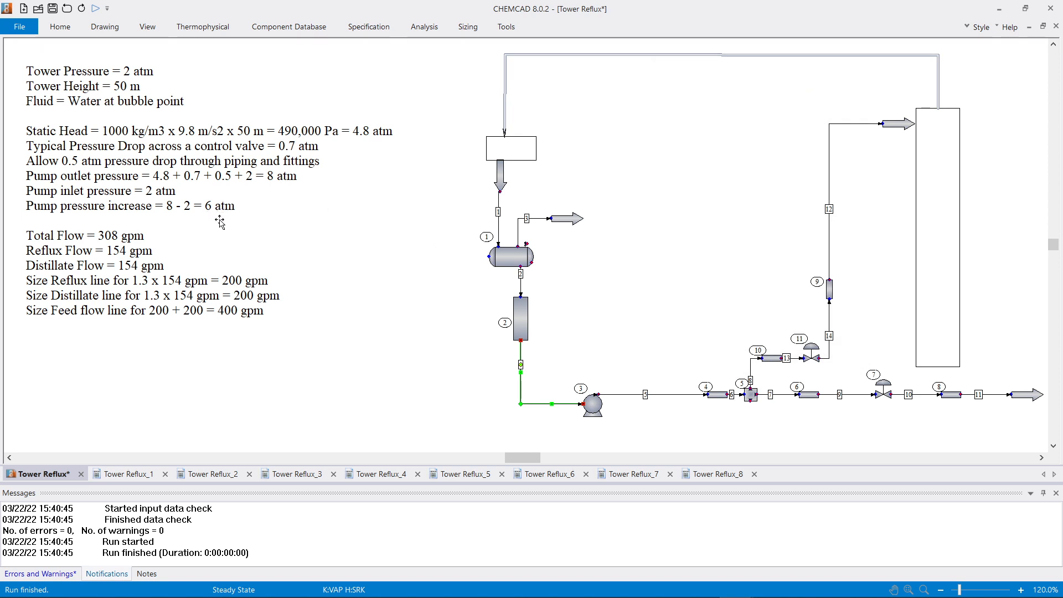
- Review the pressure increase, efficiency and performance curve settings of pump 3, and accept the specifications
double_click(593, 405)
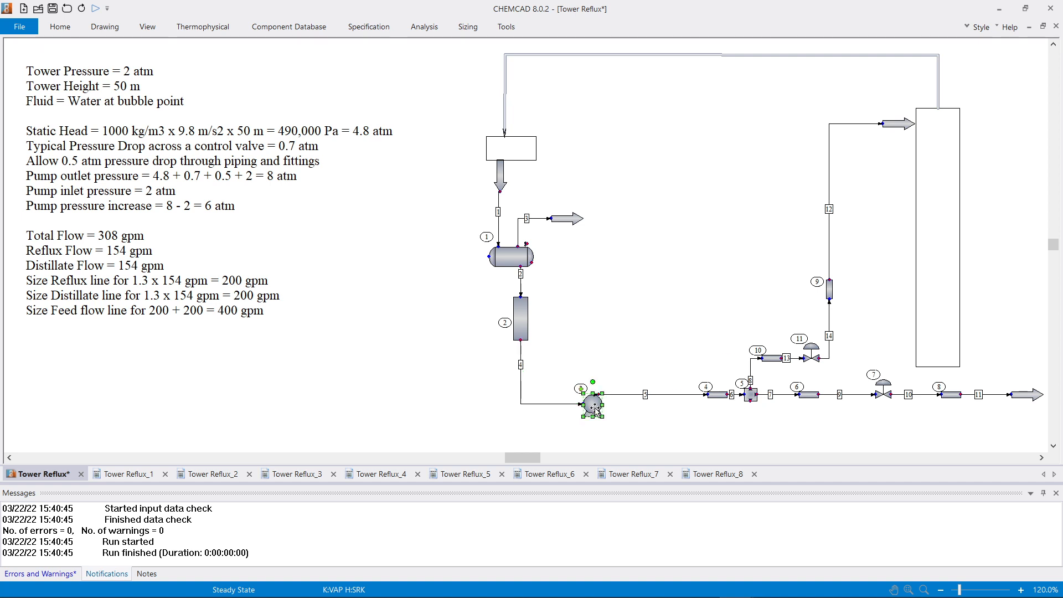
drag(556, 187, 816, 45)
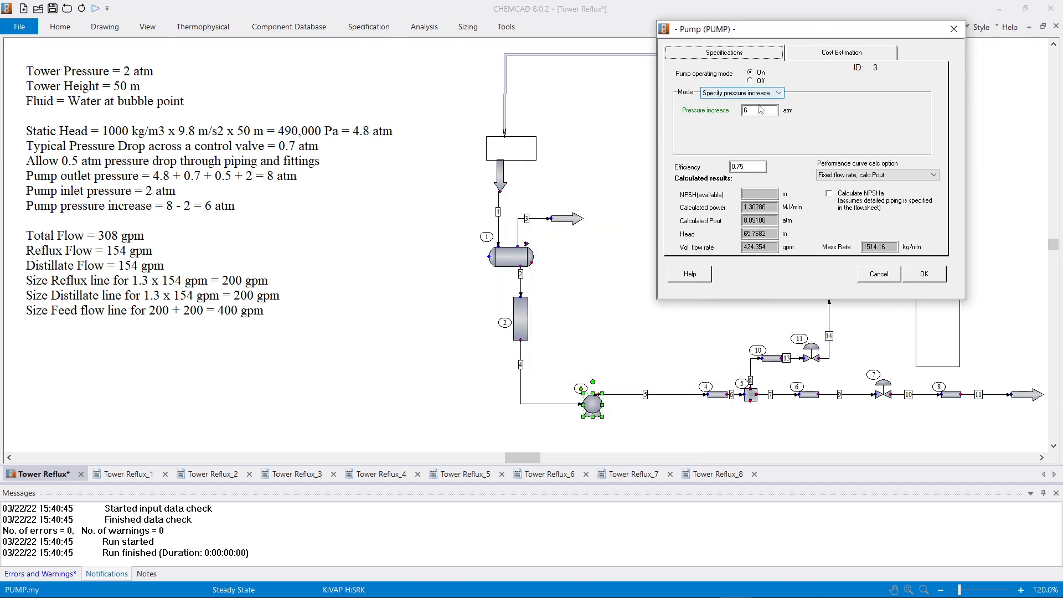
click(744, 168)
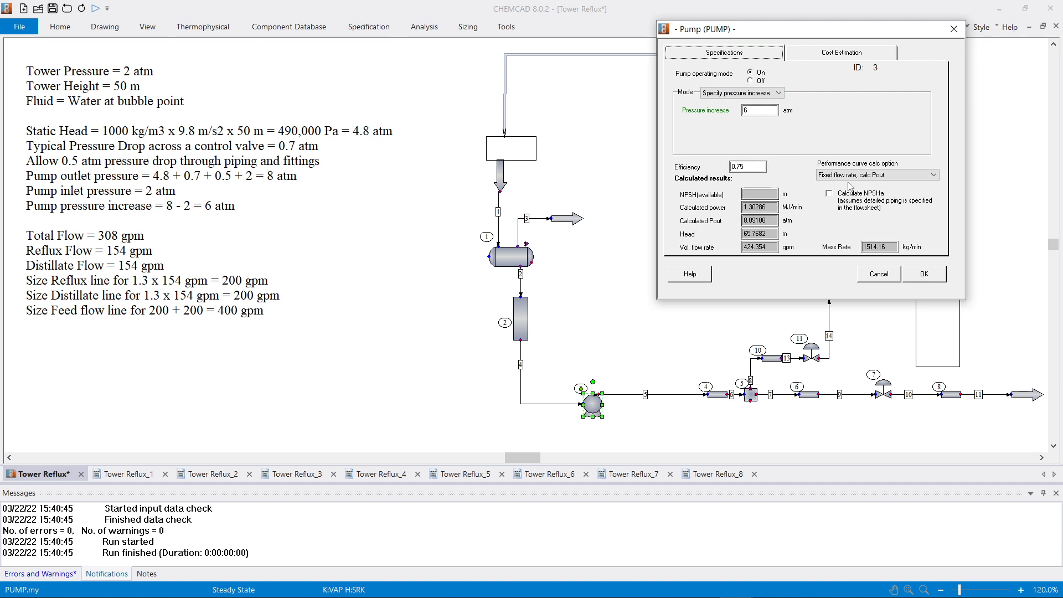
click(924, 274)
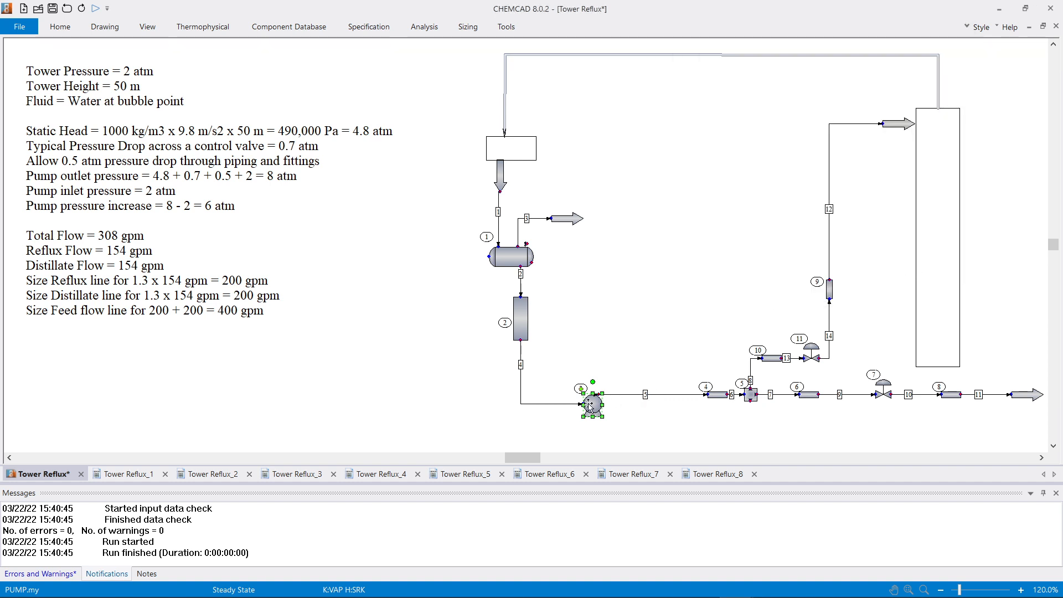
- Run the simulation for pump 3 only, and check the calculated conditions of its outlet stream 5
right_click(590, 403)
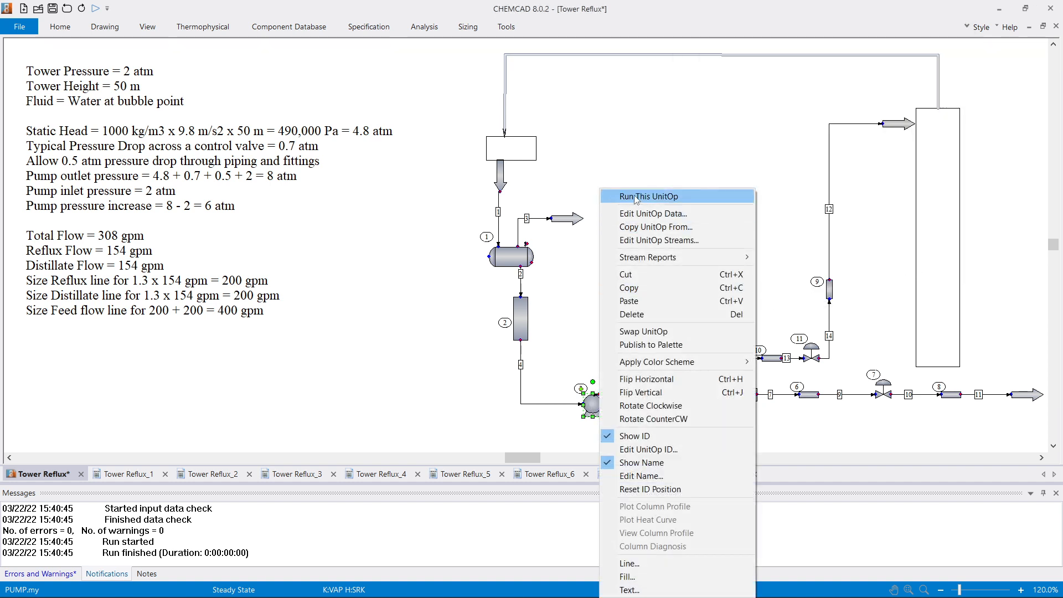
click(635, 197)
double_click(672, 394)
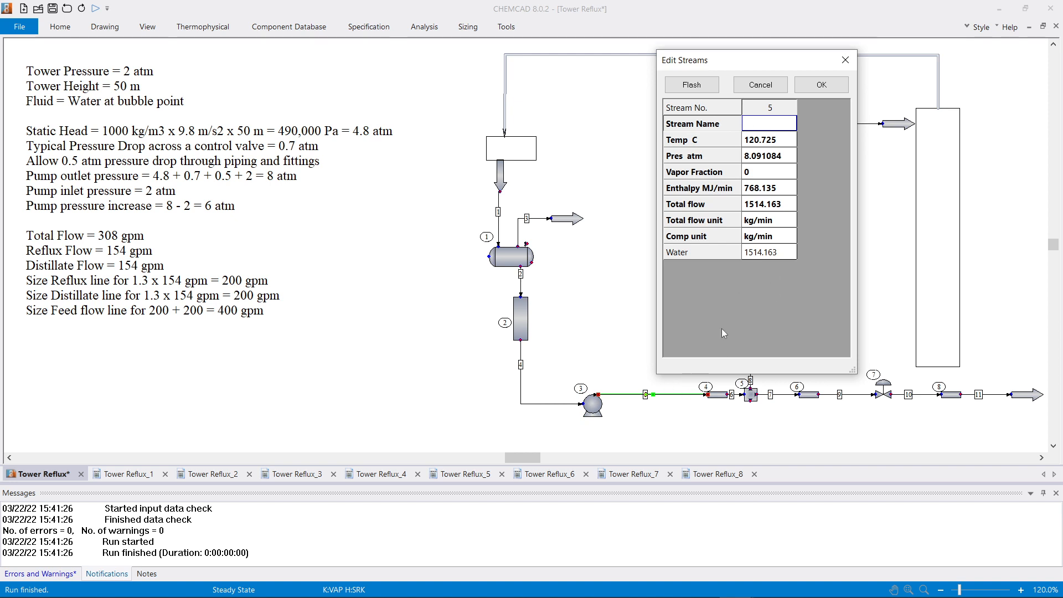
click(843, 84)
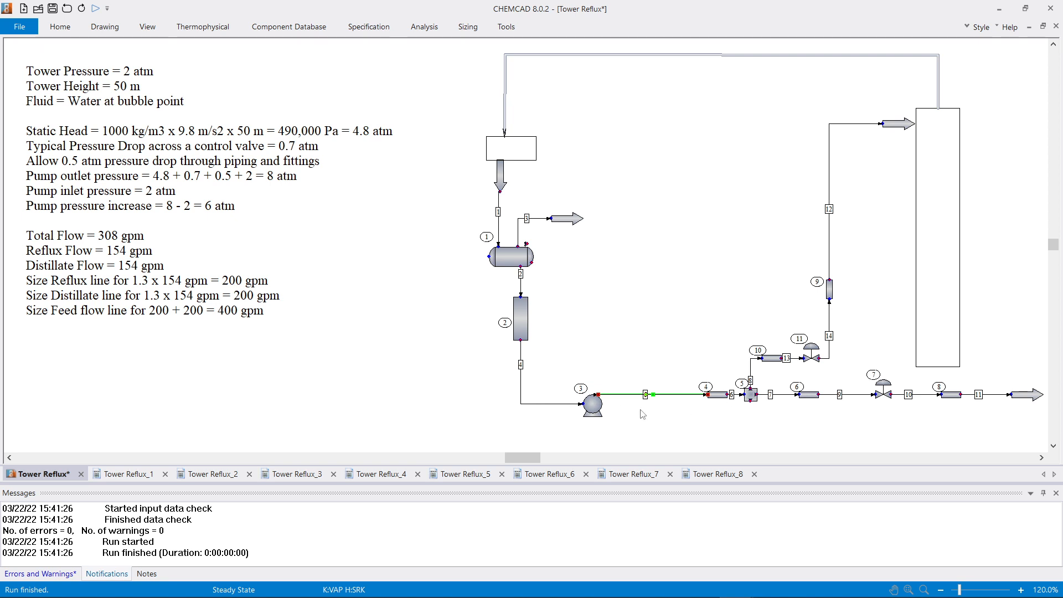
- Review the specifications, valves and fittings of pipe 4 downstream of the pump, and accept the settings
double_click(709, 394)
drag(565, 192, 696, 83)
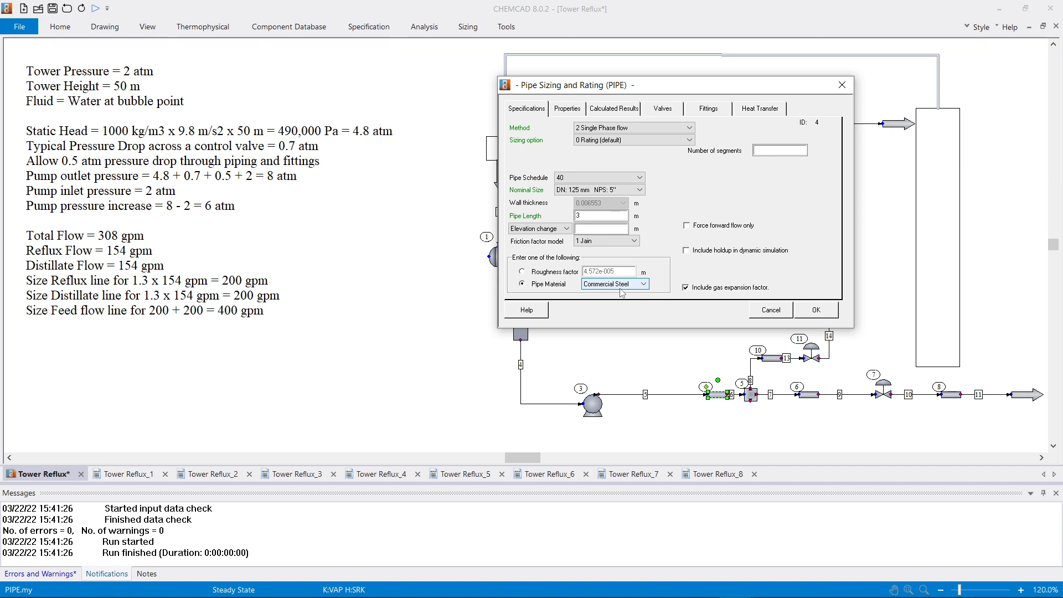
click(665, 109)
drag(688, 85, 746, 45)
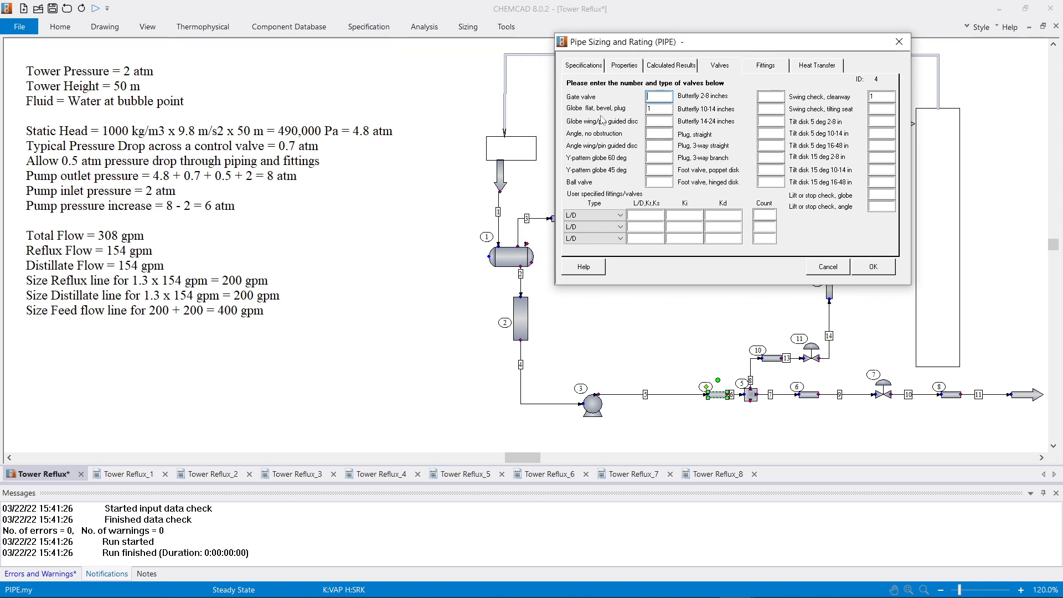
click(665, 108)
click(782, 69)
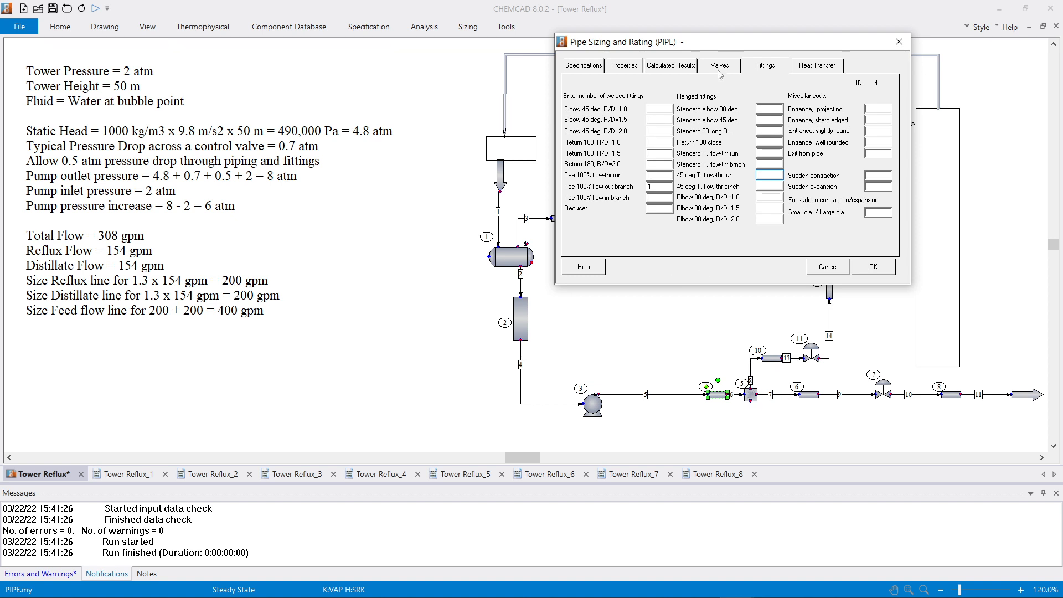
click(877, 269)
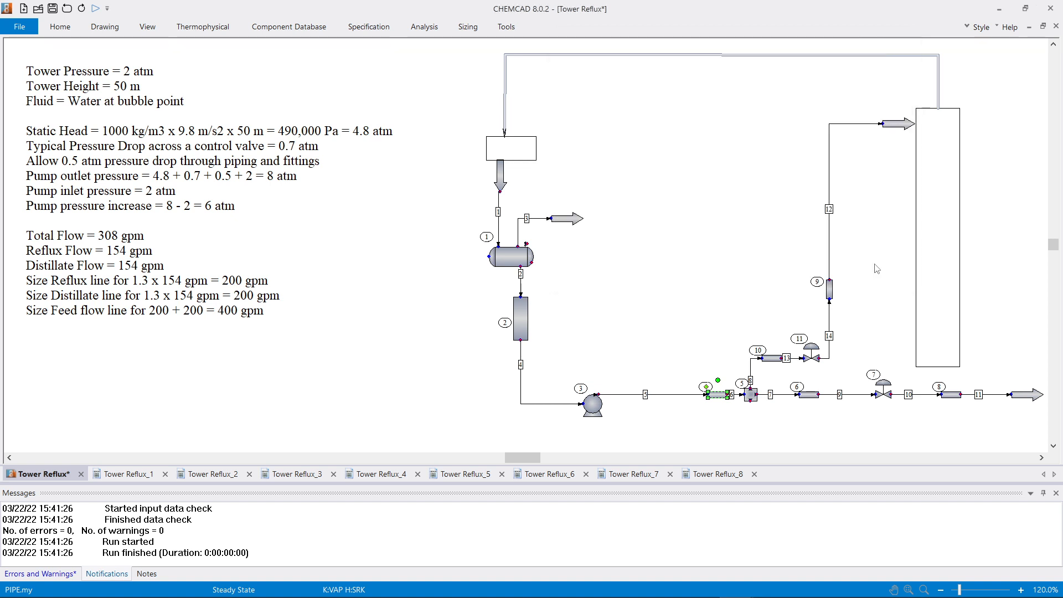
- Run the simulation for pipe 4 only, and check the conditions of its outlet stream before the divider
right_click(719, 398)
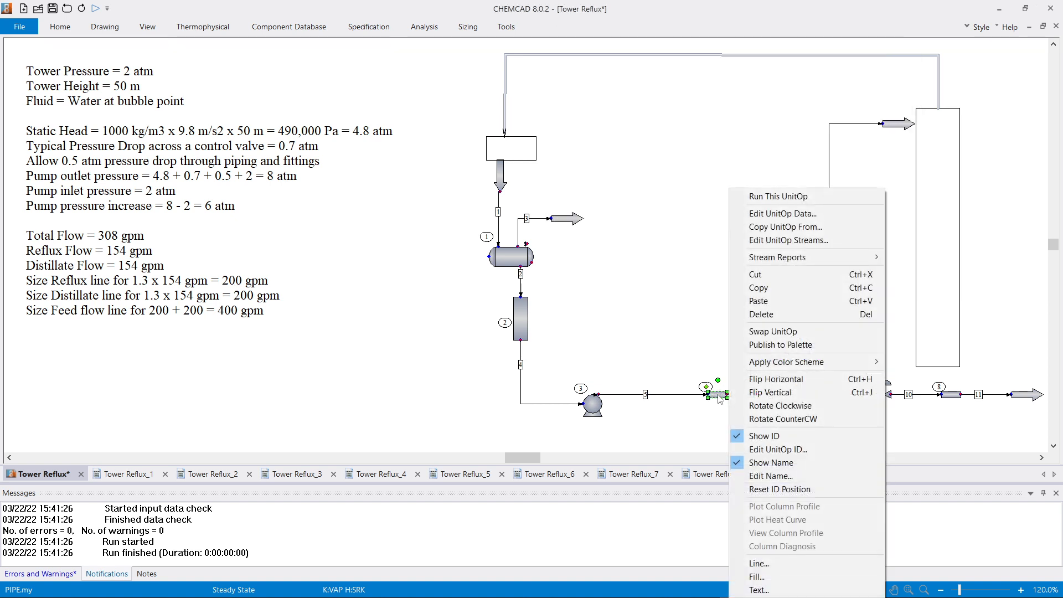
click(773, 198)
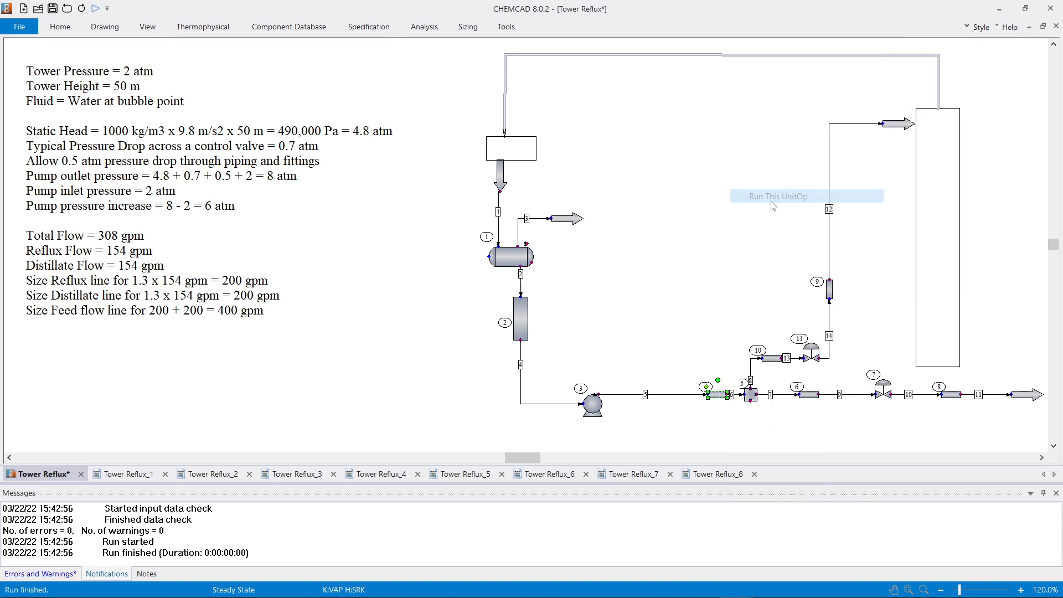
double_click(742, 395)
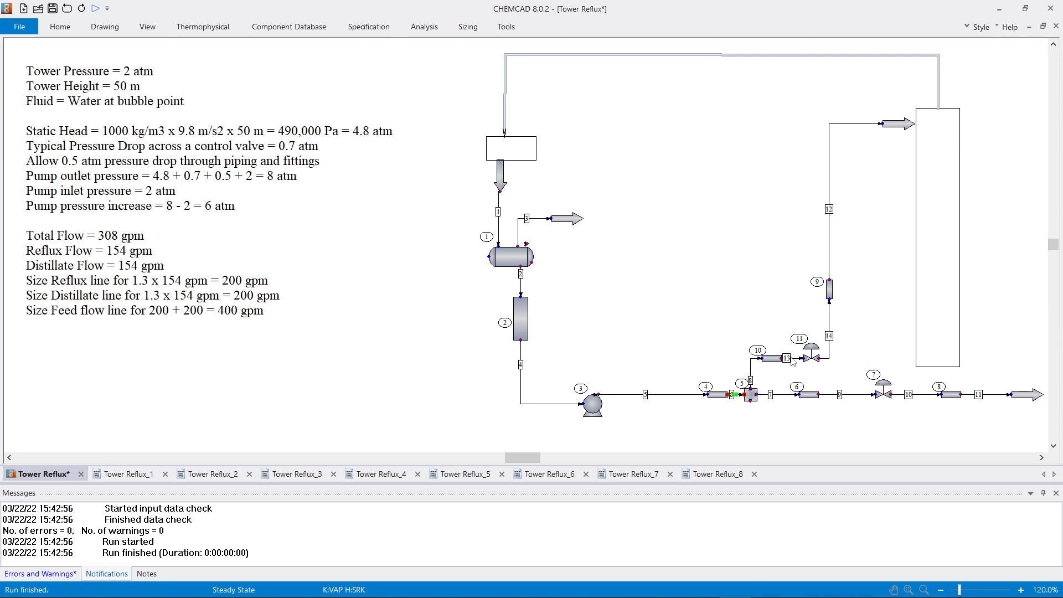
- Review the split basis and flow rate units of stream divider 5, keep gpm liquid at STP, and accept the settings
double_click(753, 395)
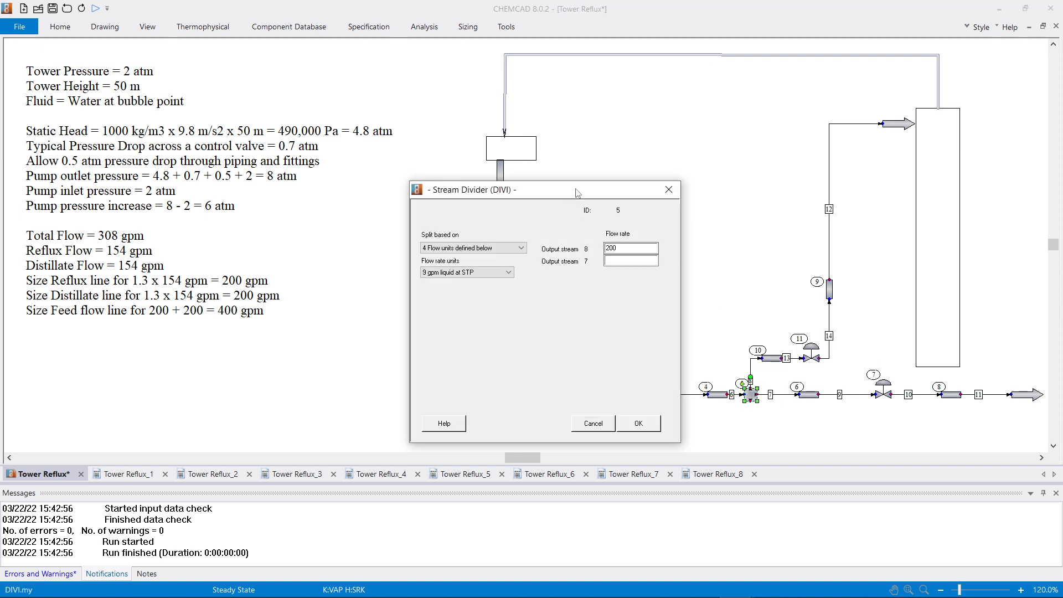
drag(578, 193, 789, 46)
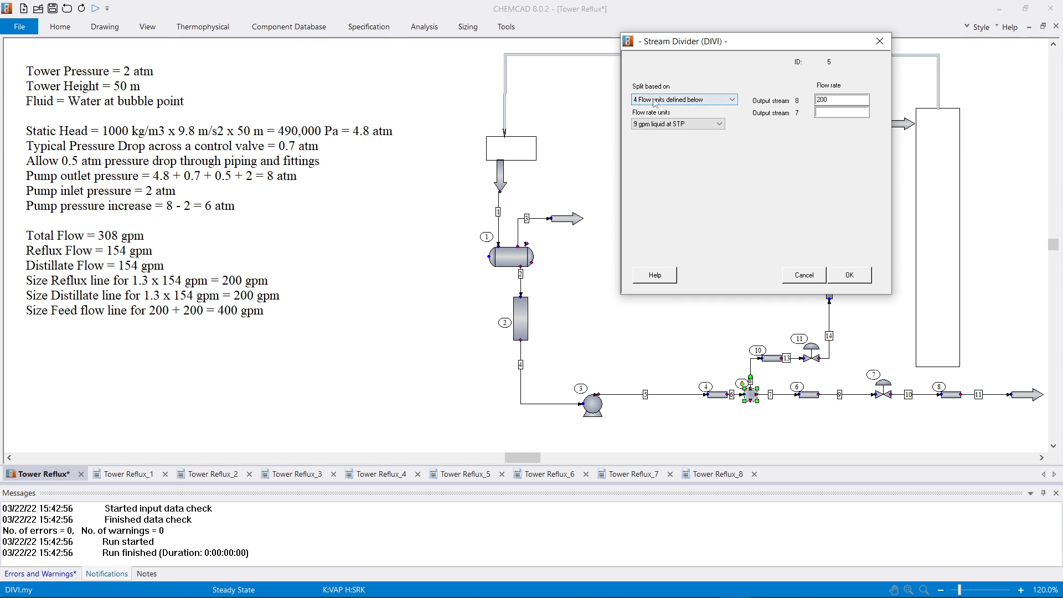
click(713, 127)
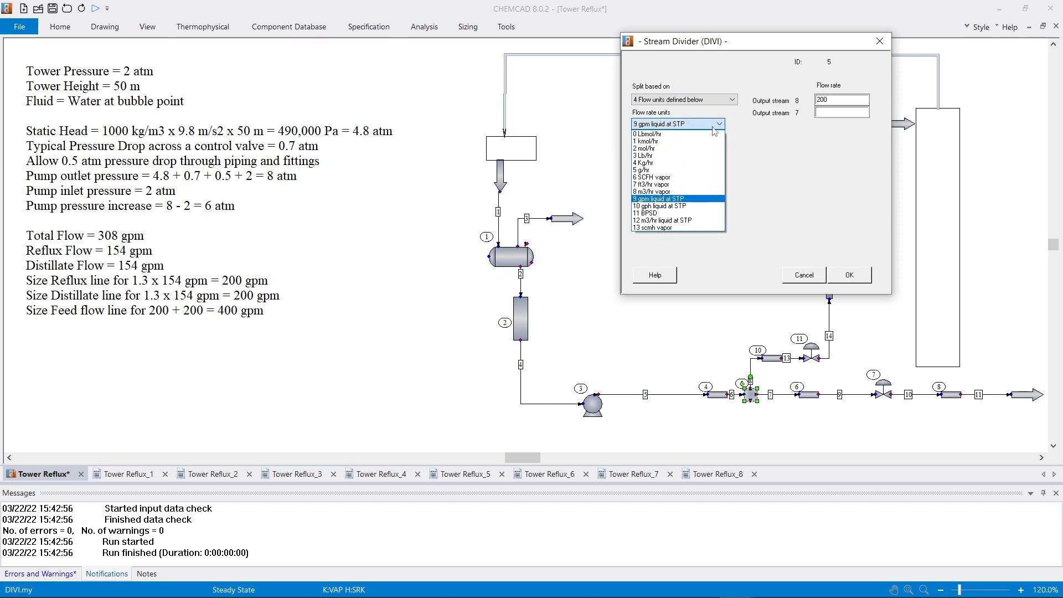
click(687, 188)
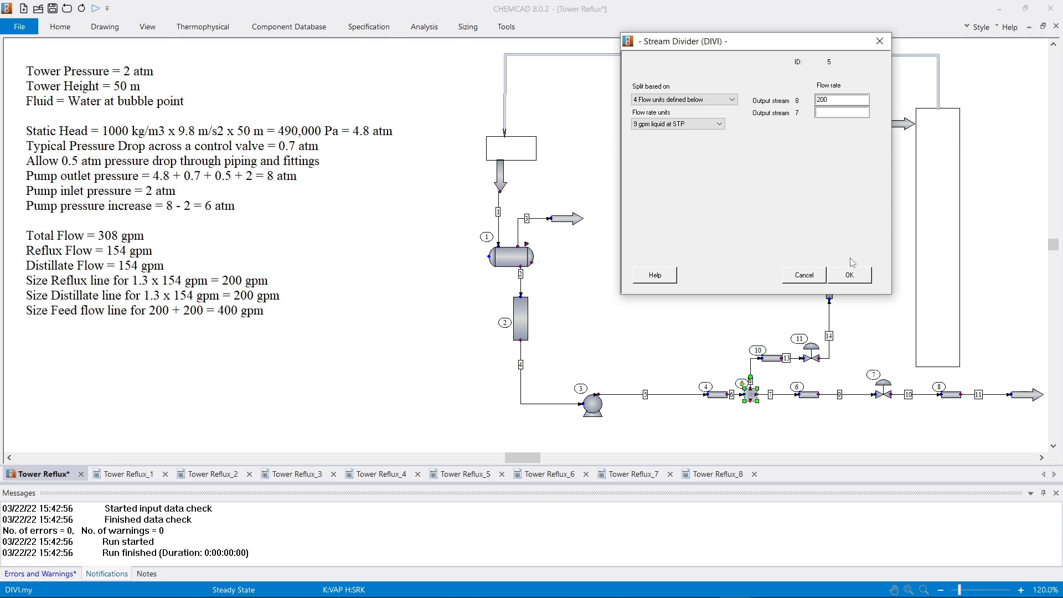
click(850, 275)
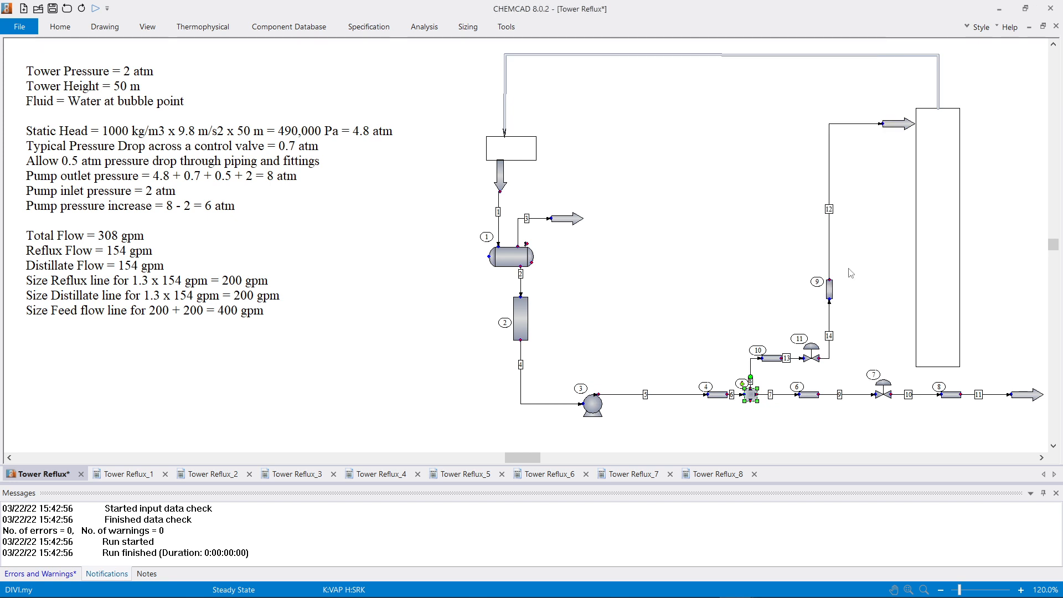
- Run the simulation for stream divider 5 only, and check the calculated conditions of its outlet streams 8 and 7
right_click(753, 394)
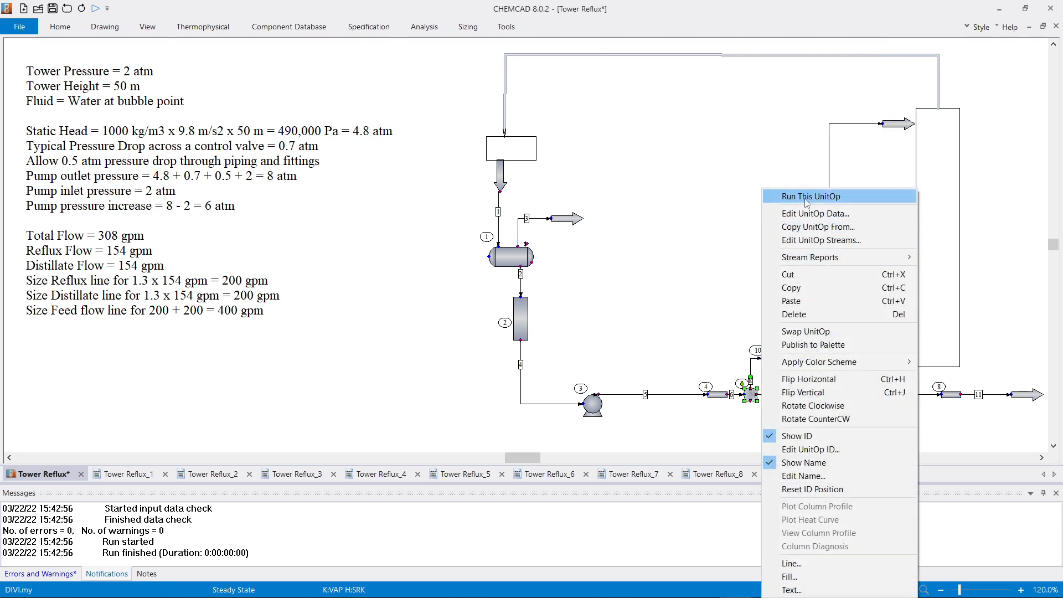
click(807, 198)
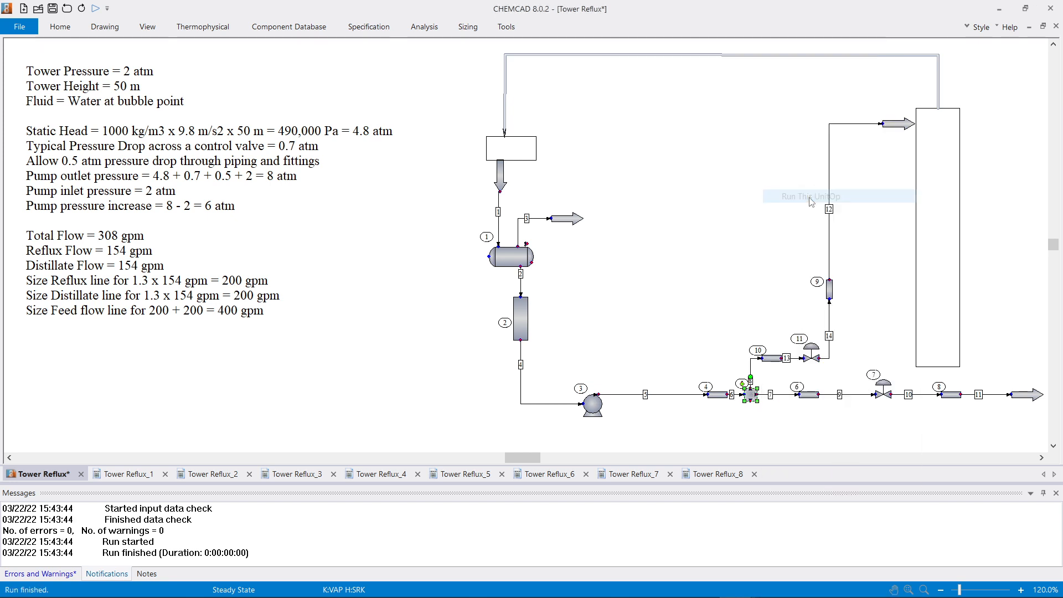
double_click(755, 365)
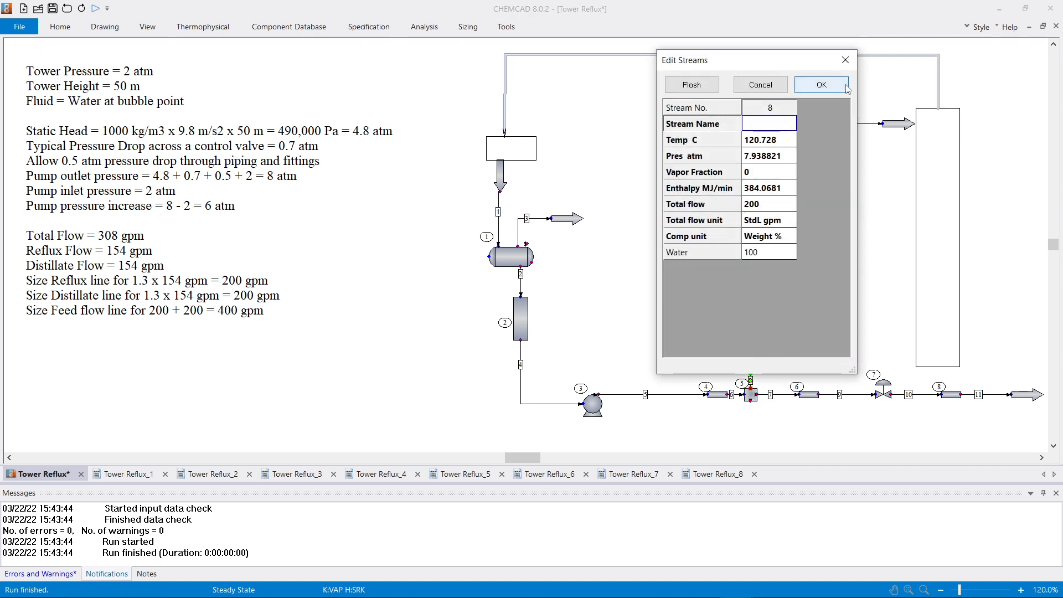
click(821, 85)
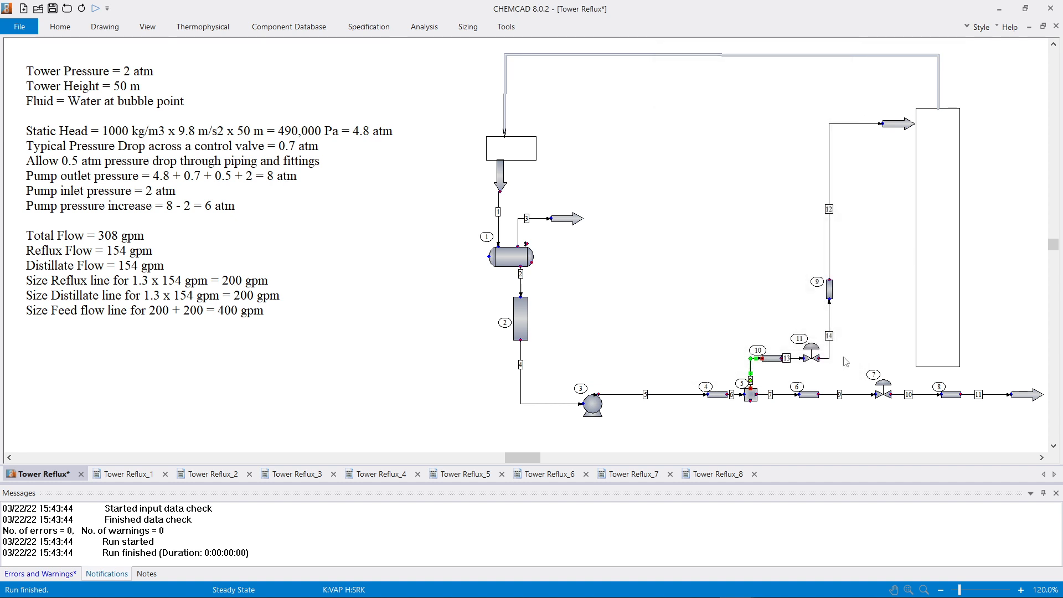
double_click(776, 394)
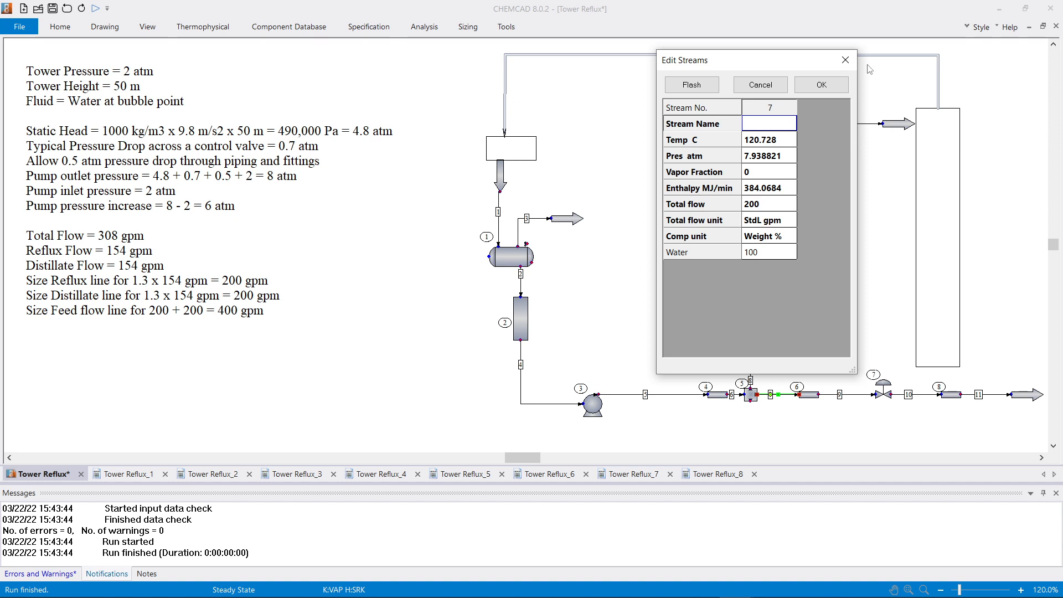
click(812, 84)
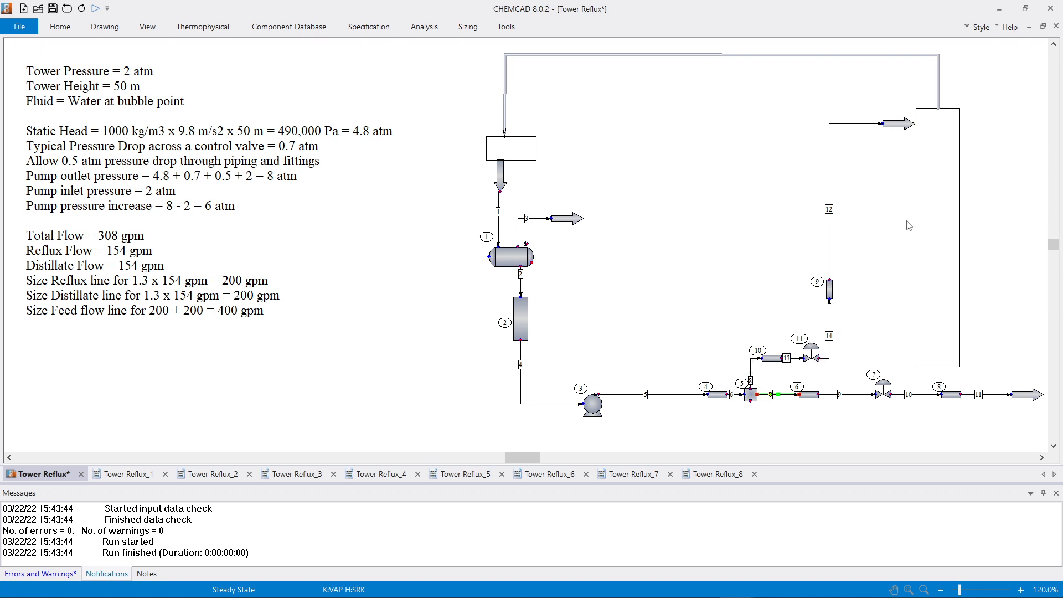
- Review the specifications, valves and fittings of pipe 10 on the reflux line, and accept the settings
double_click(773, 359)
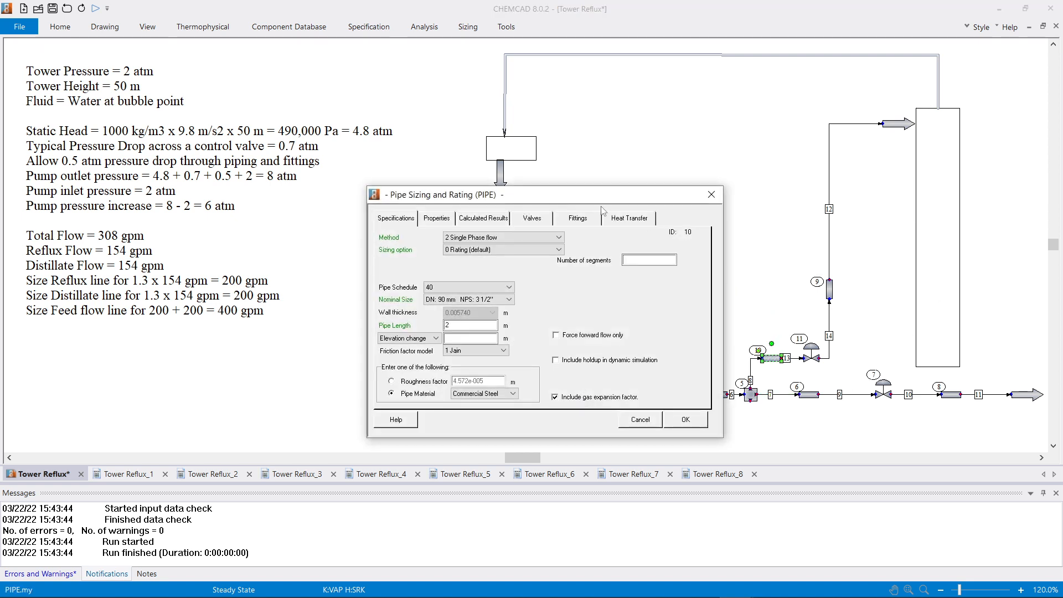
drag(610, 196, 690, 81)
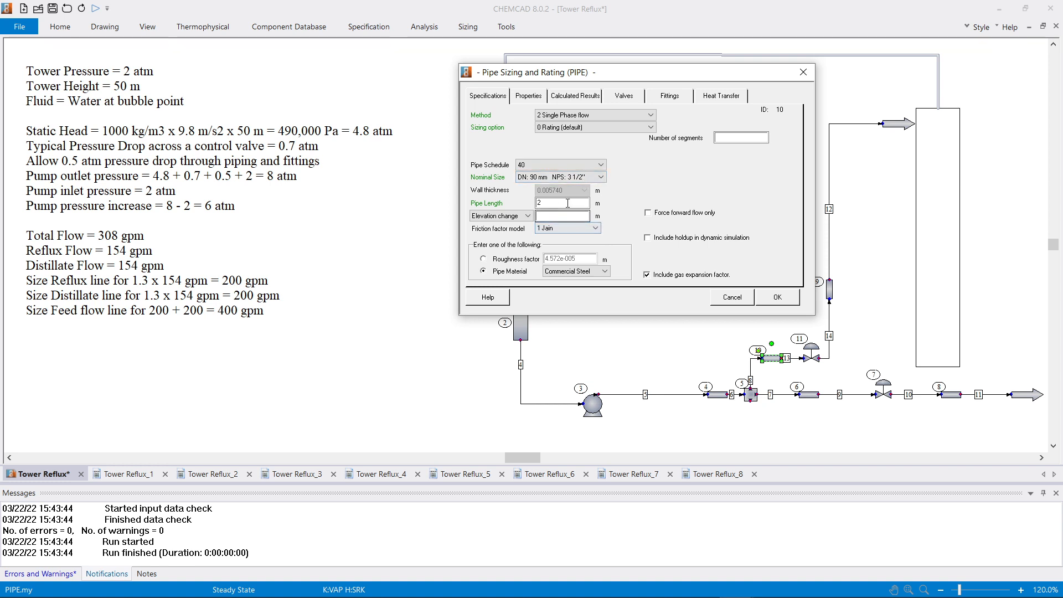
click(625, 97)
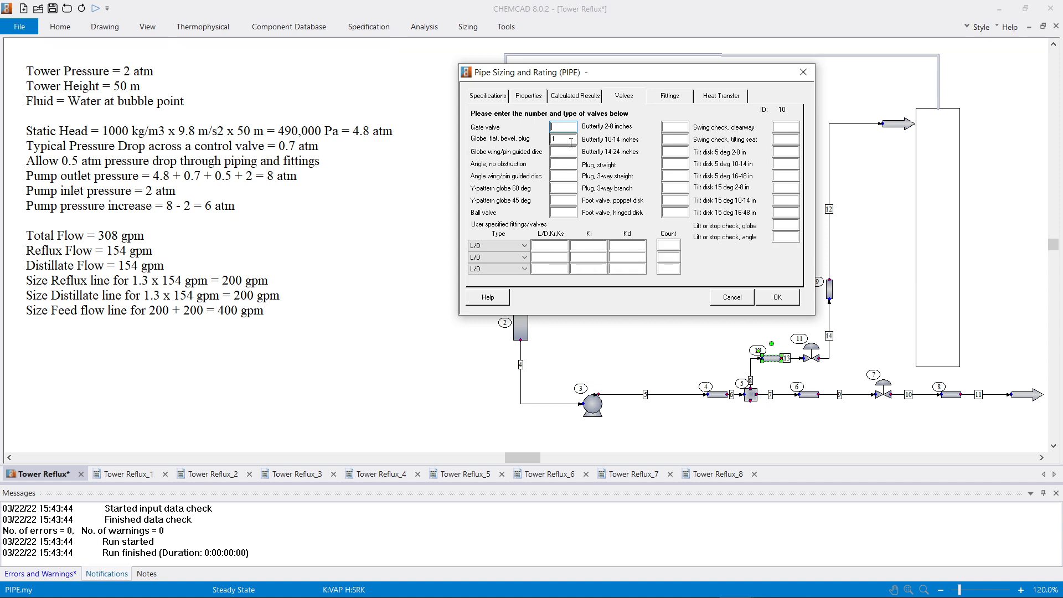
click(678, 100)
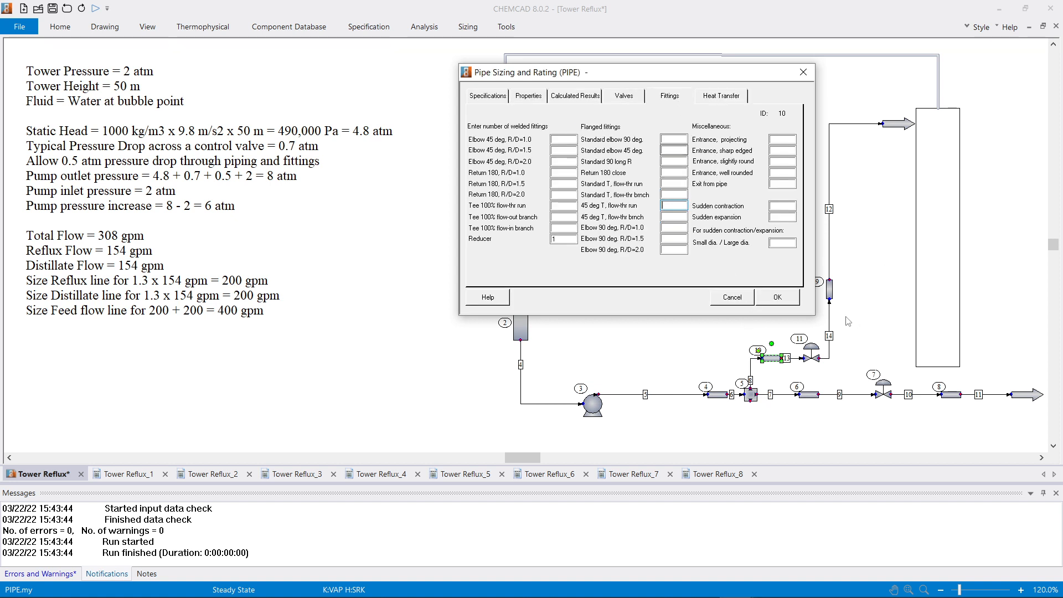
click(778, 298)
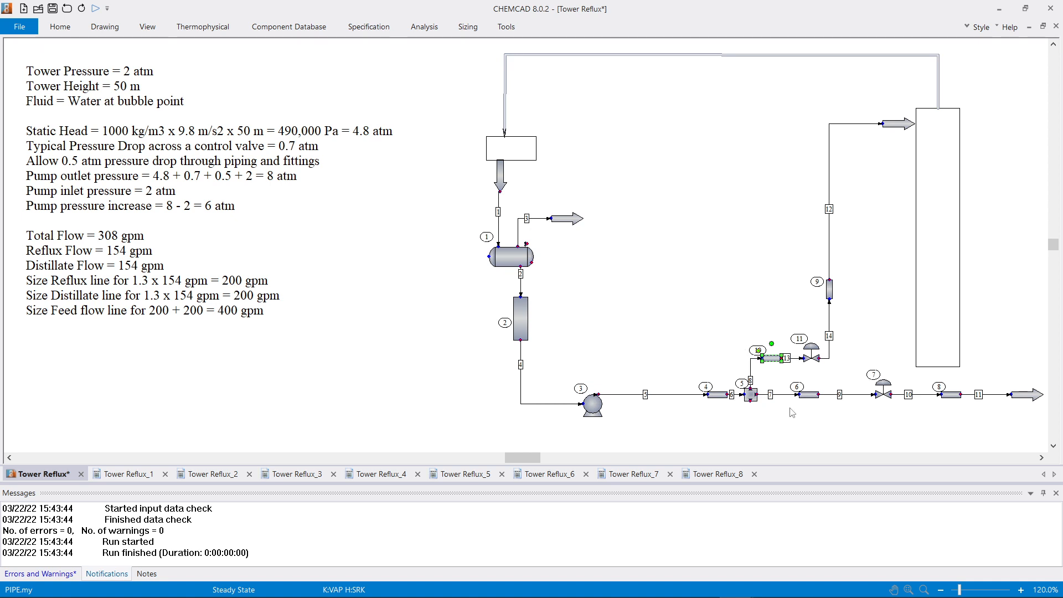
- Review the specifications, valves and fittings of pipe 6 on the distillate line, and accept the settings
click(809, 394)
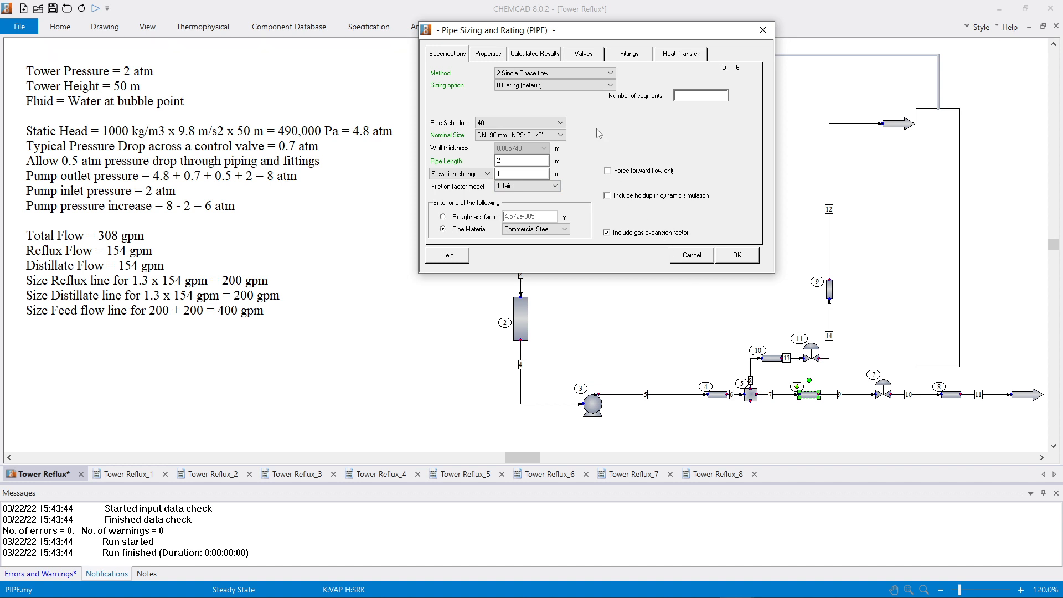
click(587, 53)
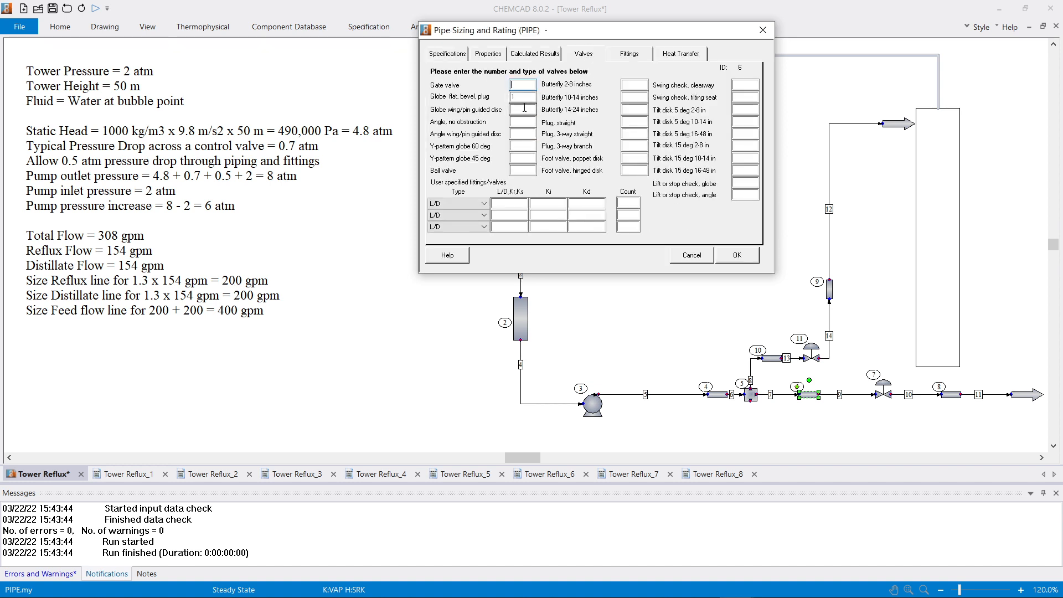
click(640, 57)
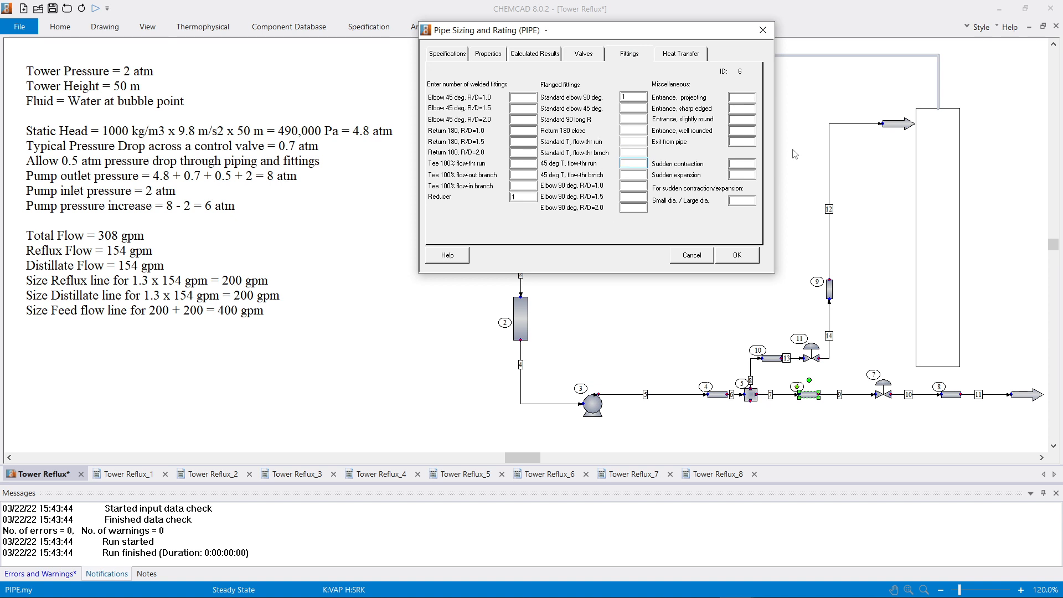
click(731, 259)
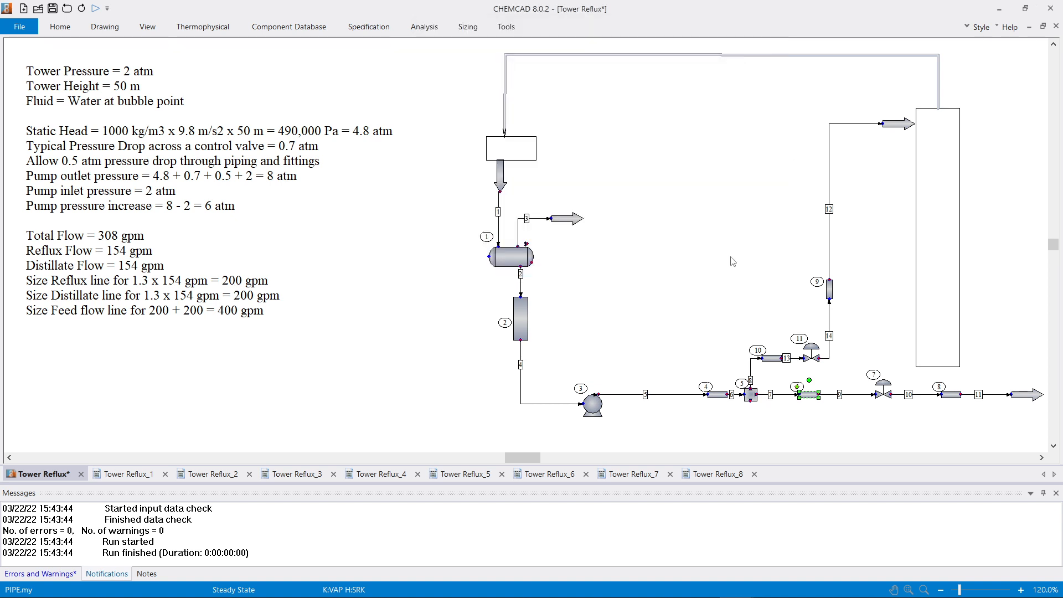
- Size a single-seat control valve for stream 13 at 7 atm downstream pressure, read the sizing report, and return to the flowsheet
click(885, 315)
mouse_move(831, 363)
right_click(792, 363)
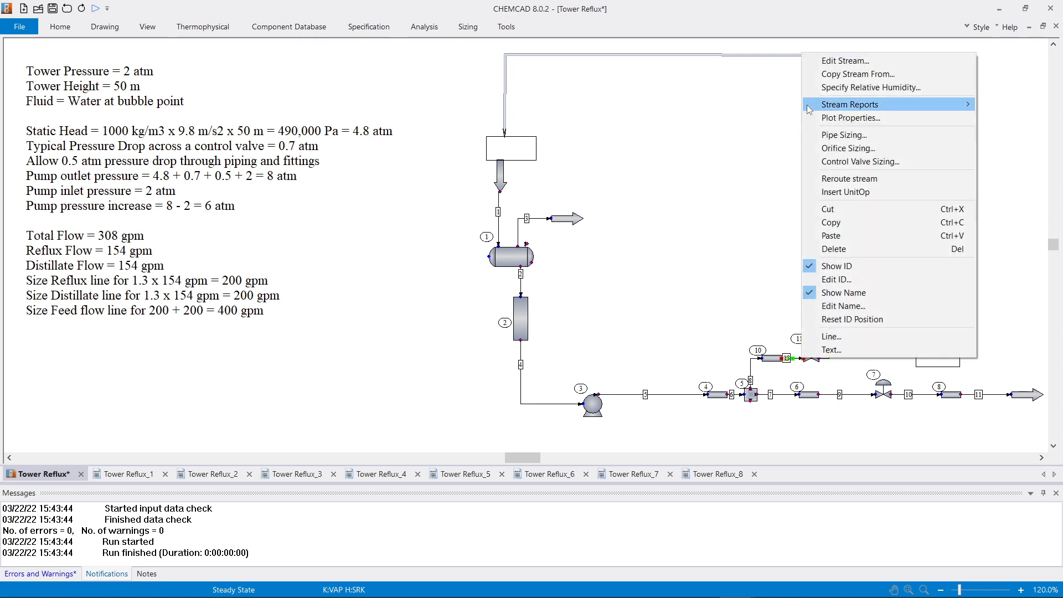
click(874, 166)
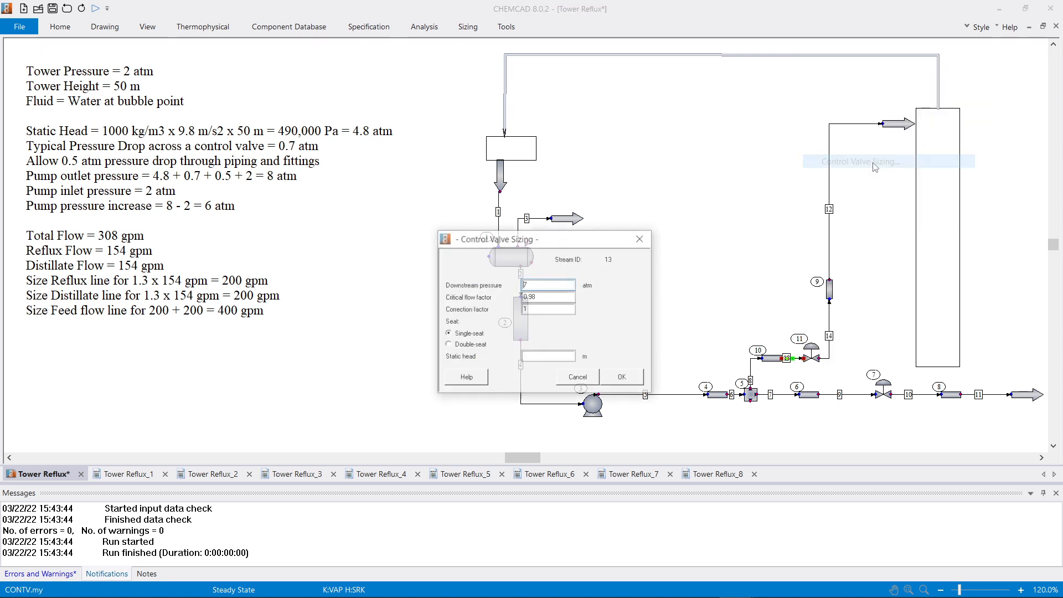
drag(579, 246, 524, 146)
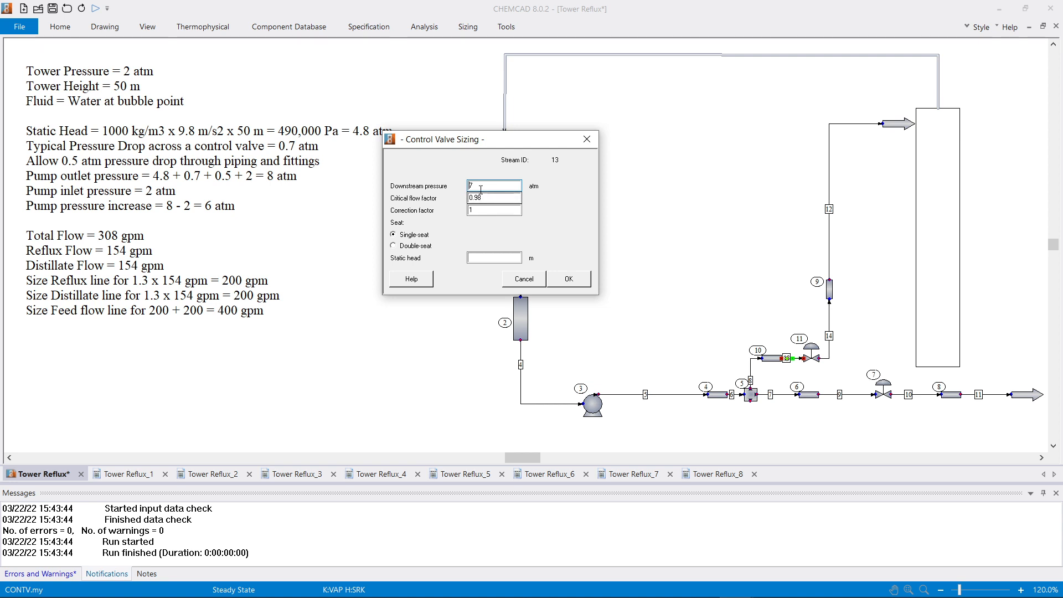
click(569, 280)
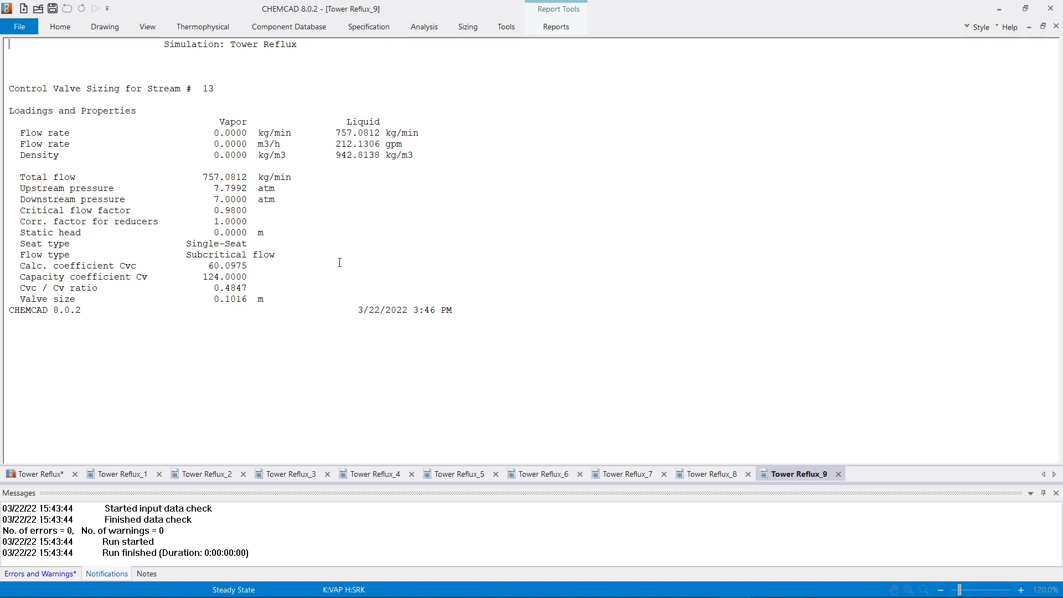
click(41, 474)
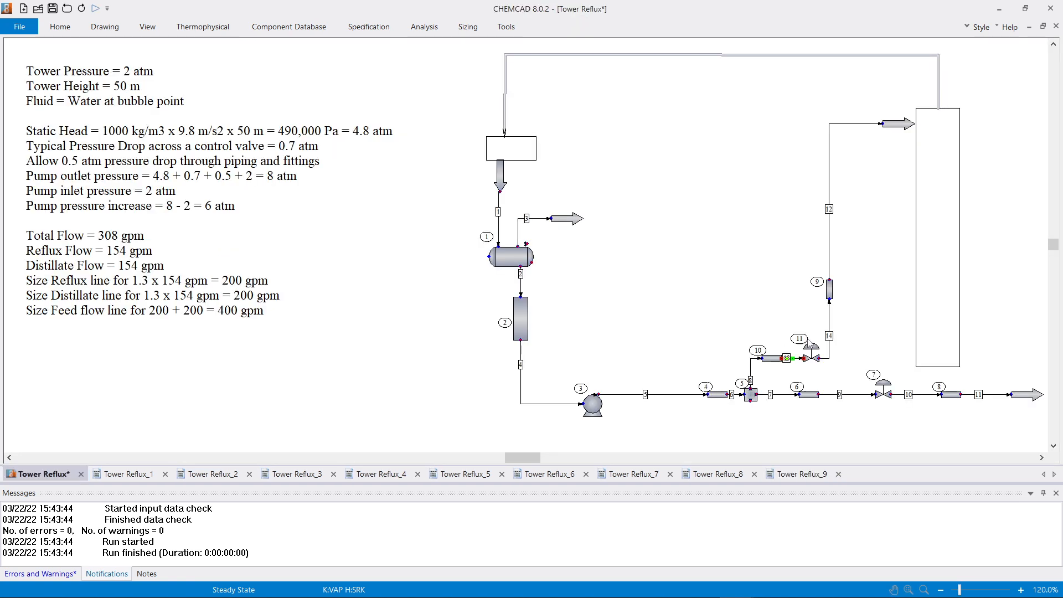
- Examine the specifications of control valve 11 and compare its flow coefficient with the stream 13 valve sizing report
double_click(811, 347)
drag(620, 168, 501, 54)
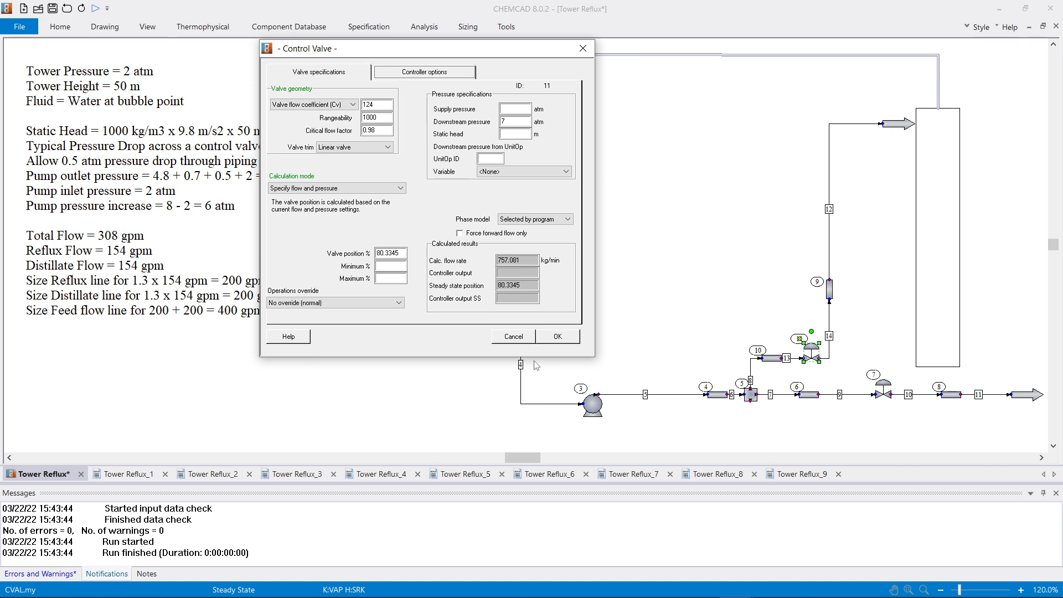
click(514, 336)
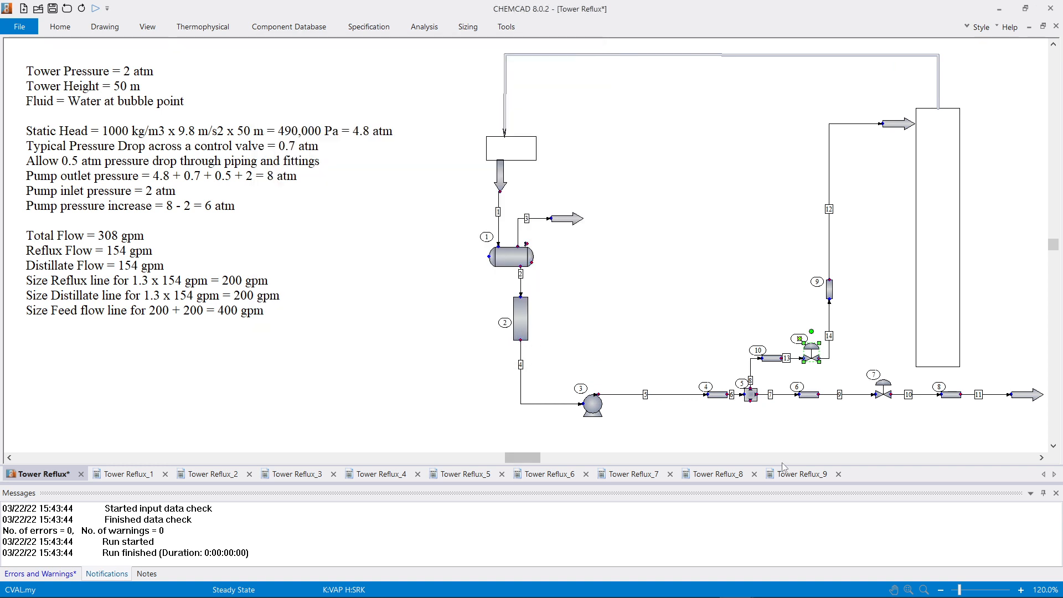
click(797, 474)
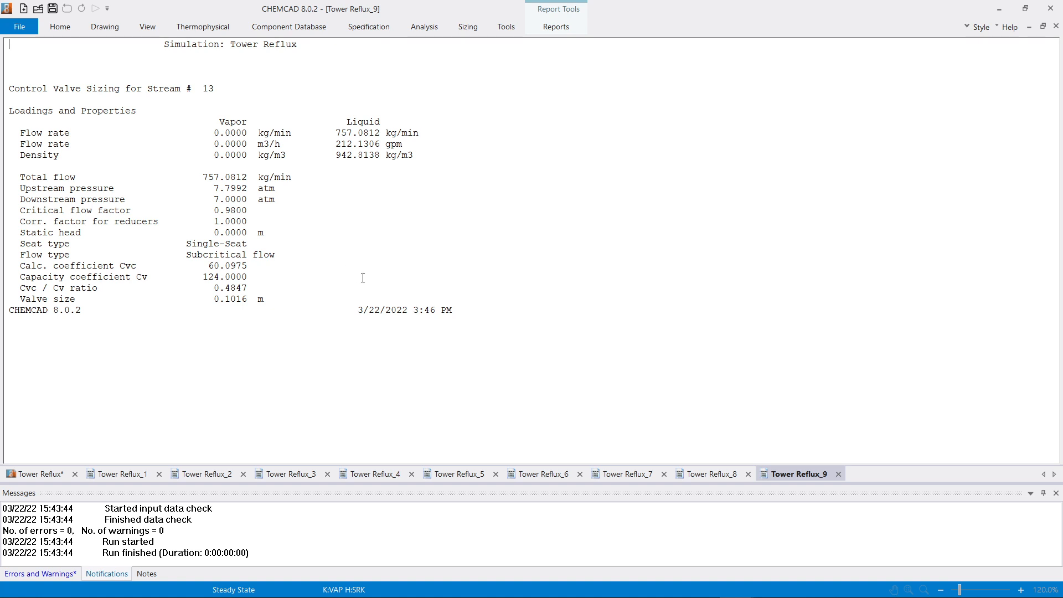
click(31, 475)
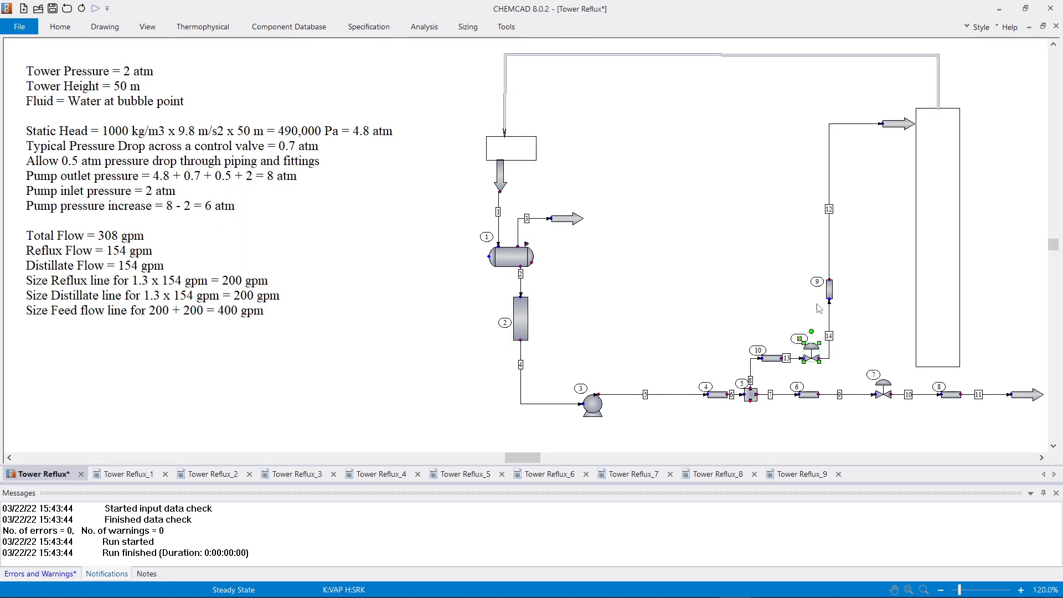
- Set the valve flow coefficient (Cv) of control valve 11 to 75, review its controller options, and accept the settings despite the warning
double_click(812, 355)
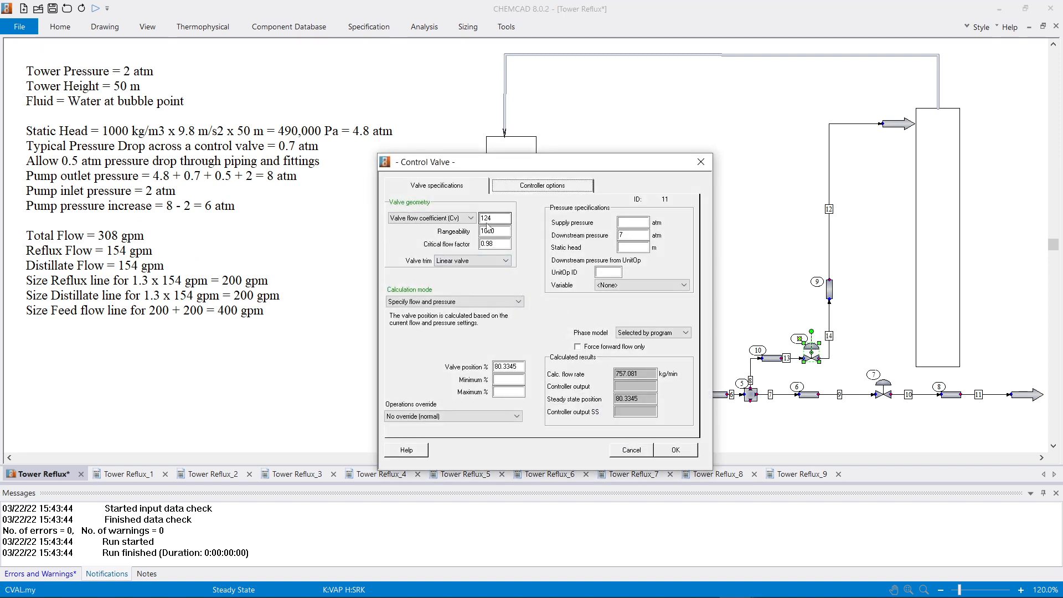
double_click(490, 219)
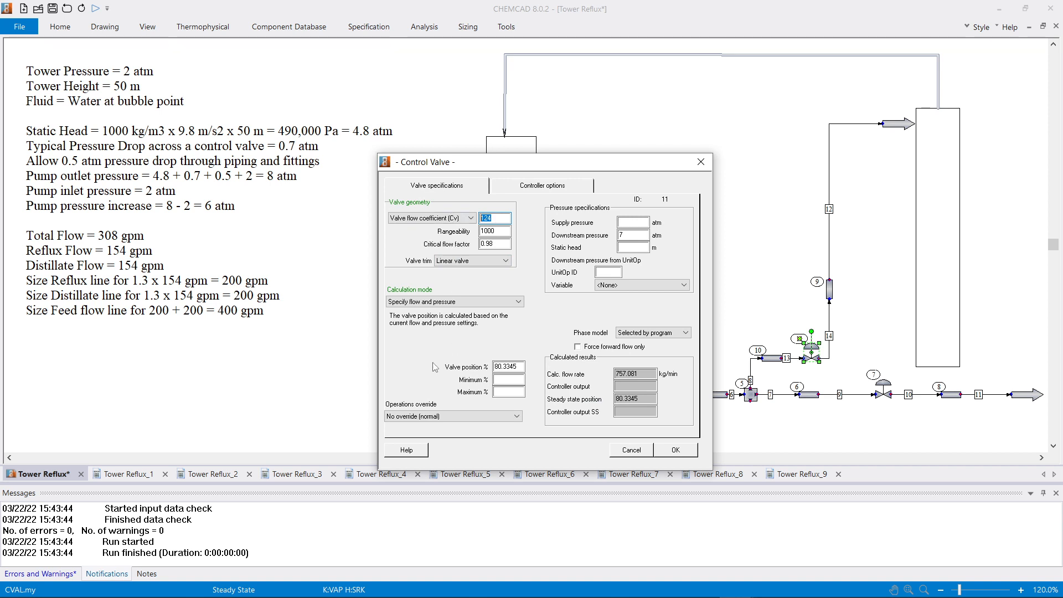
text(75)
click(542, 187)
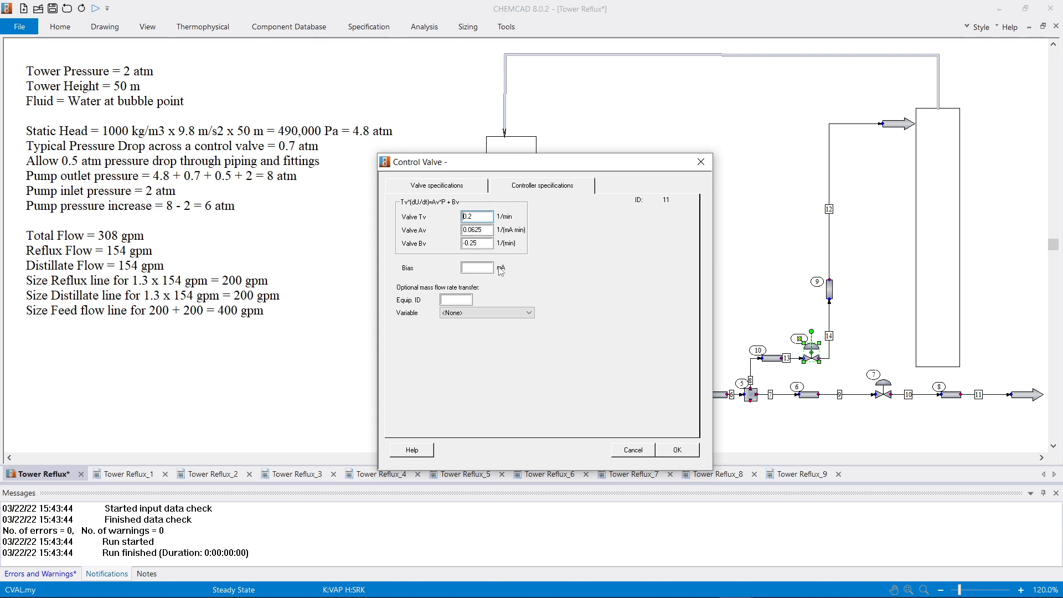
click(412, 191)
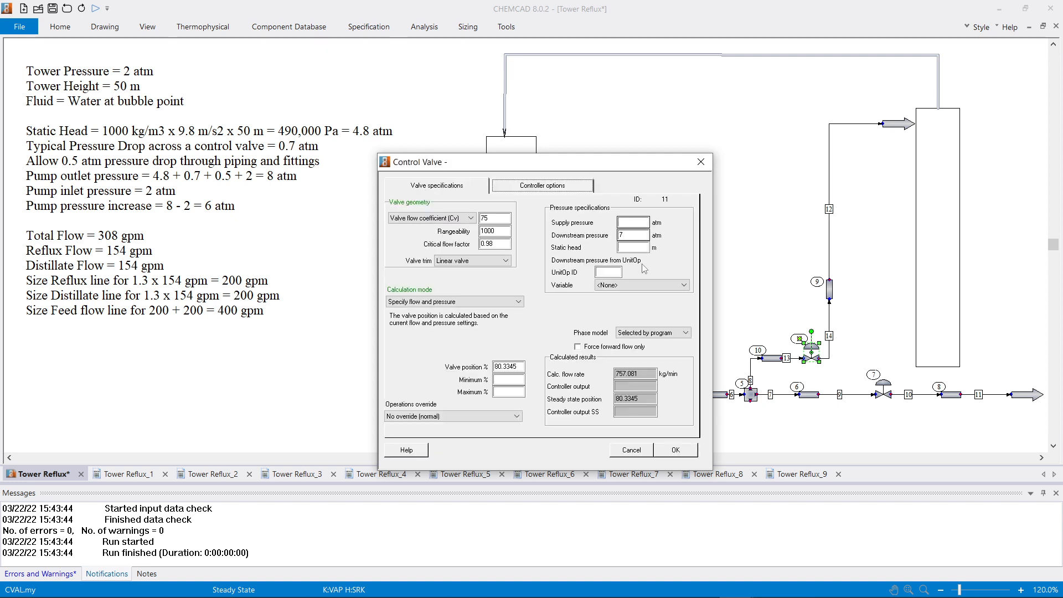
click(676, 452)
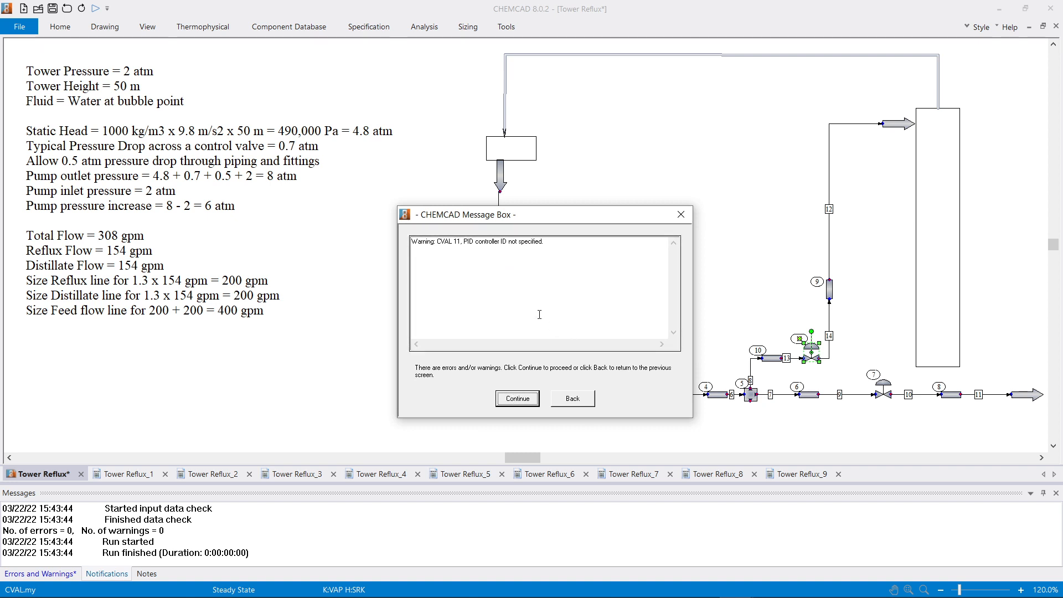
click(518, 399)
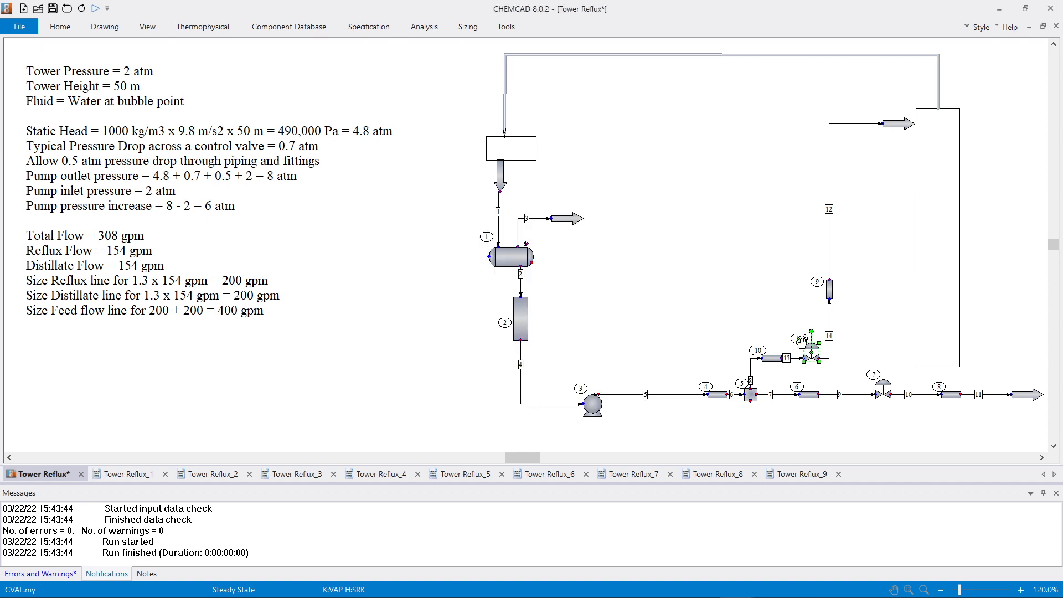
- Run the simulation for control valve 11 only, continuing past the input warning, and check the calculated conditions of outlet stream 14
right_click(814, 356)
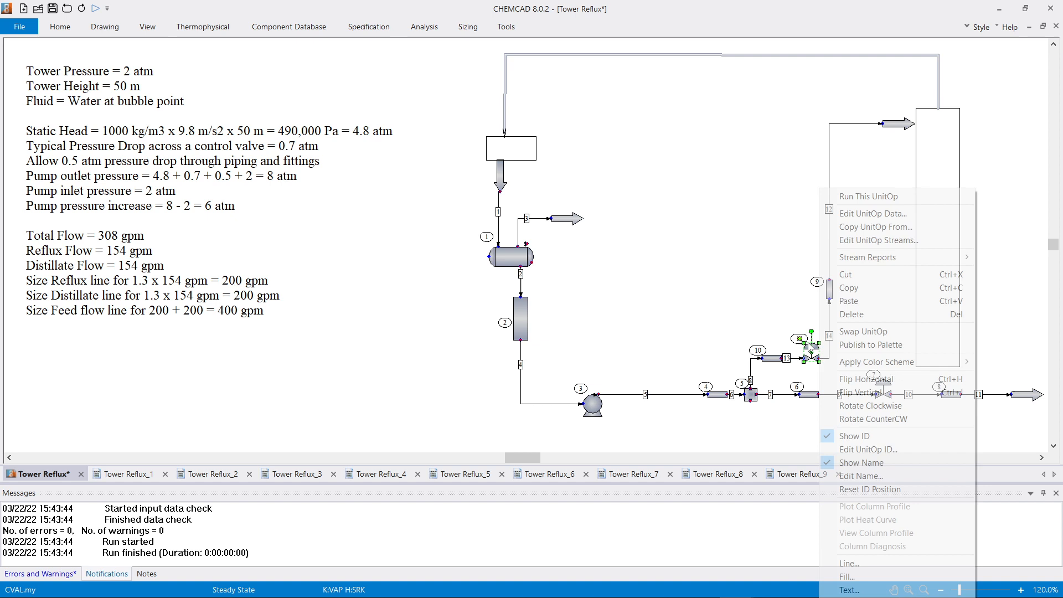
click(859, 197)
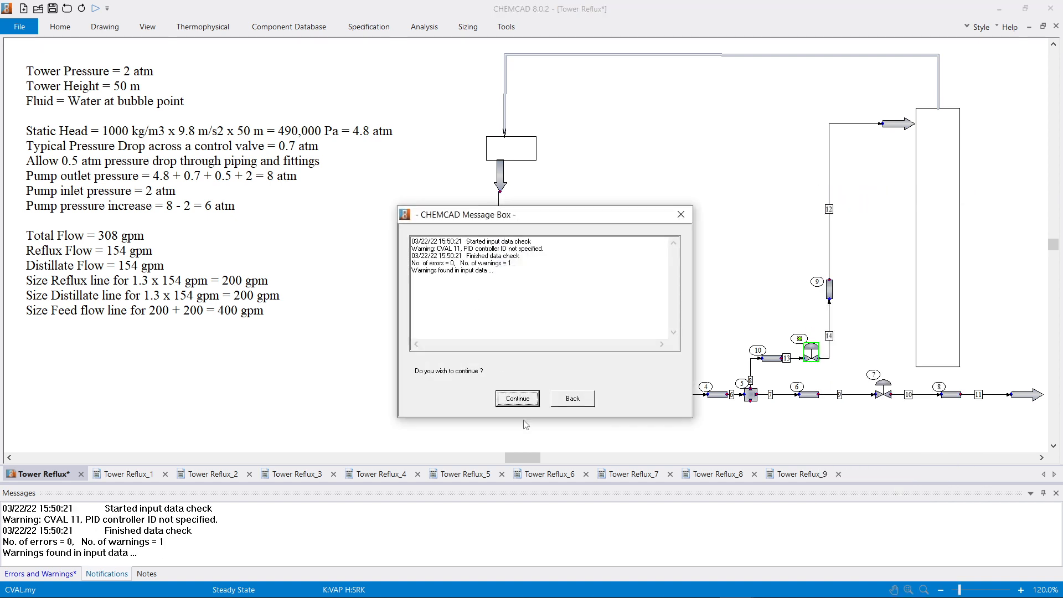
click(518, 398)
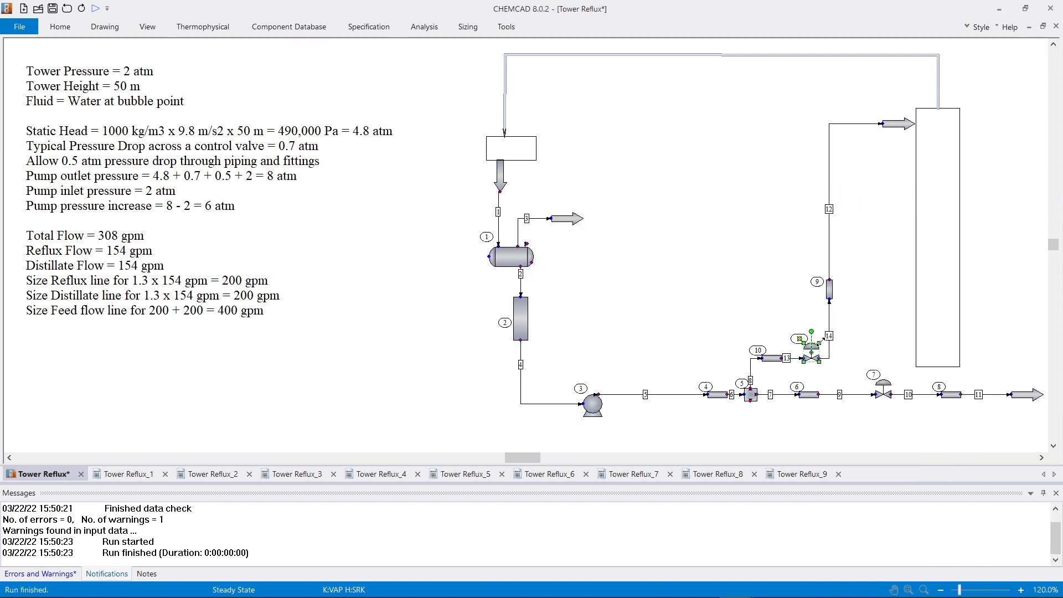
double_click(831, 356)
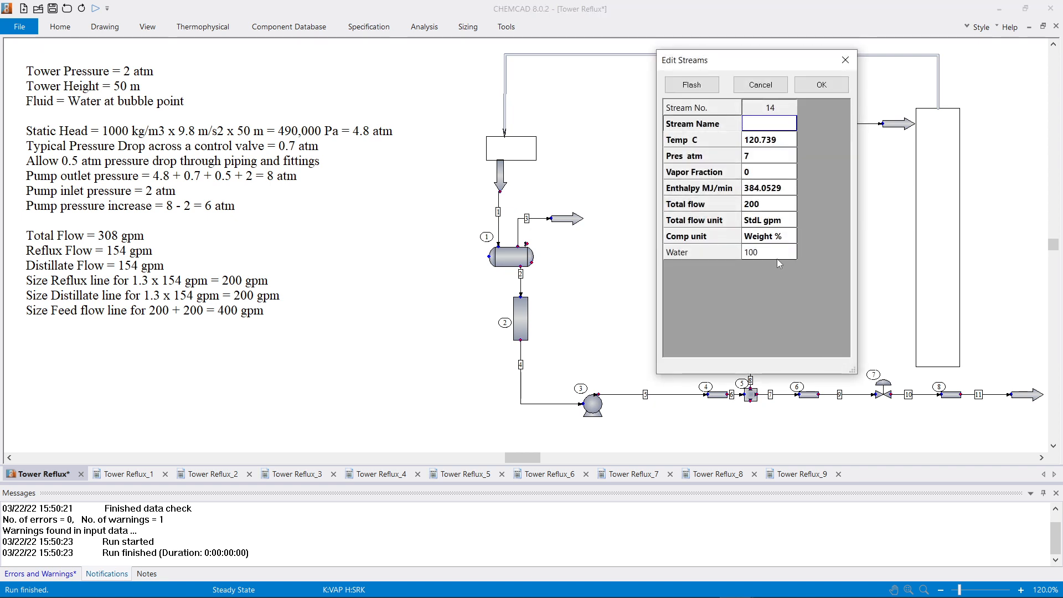
click(831, 85)
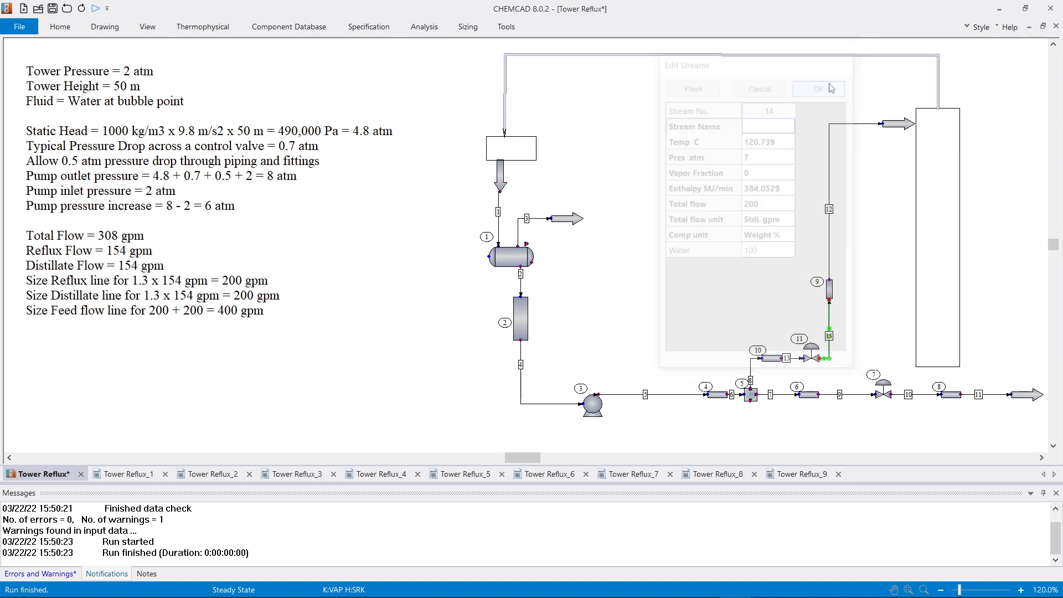
- Review the calculated flow rate and steady state valve position of control valve 11, and accept the settings
double_click(810, 353)
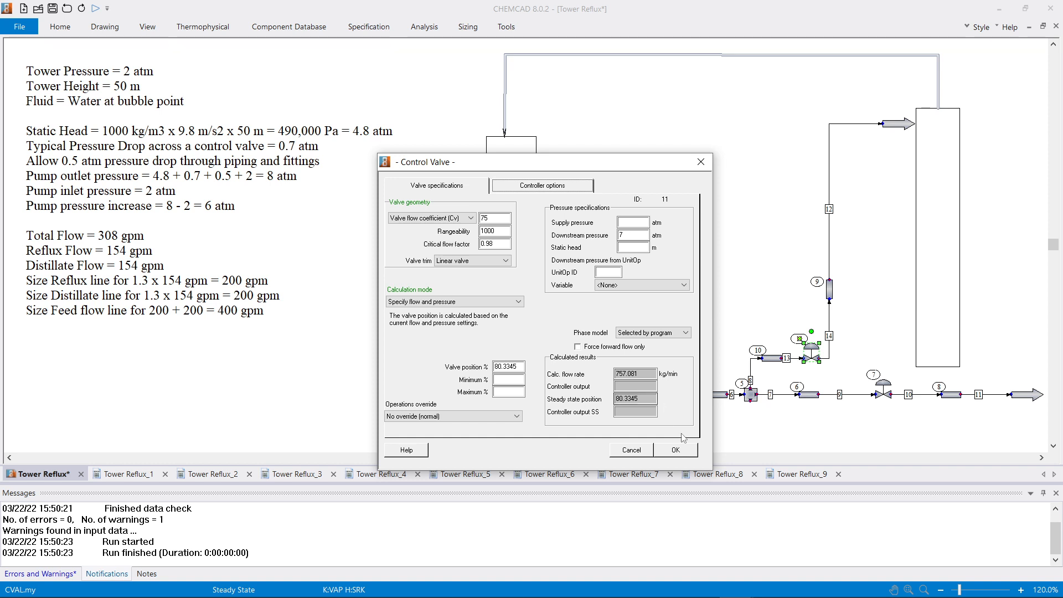
click(676, 450)
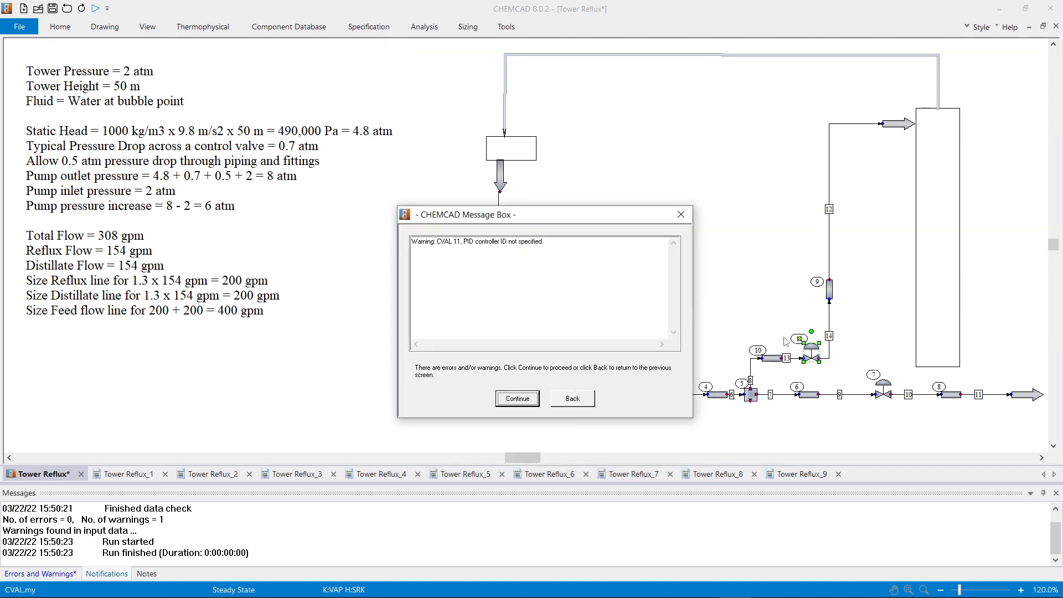
click(517, 399)
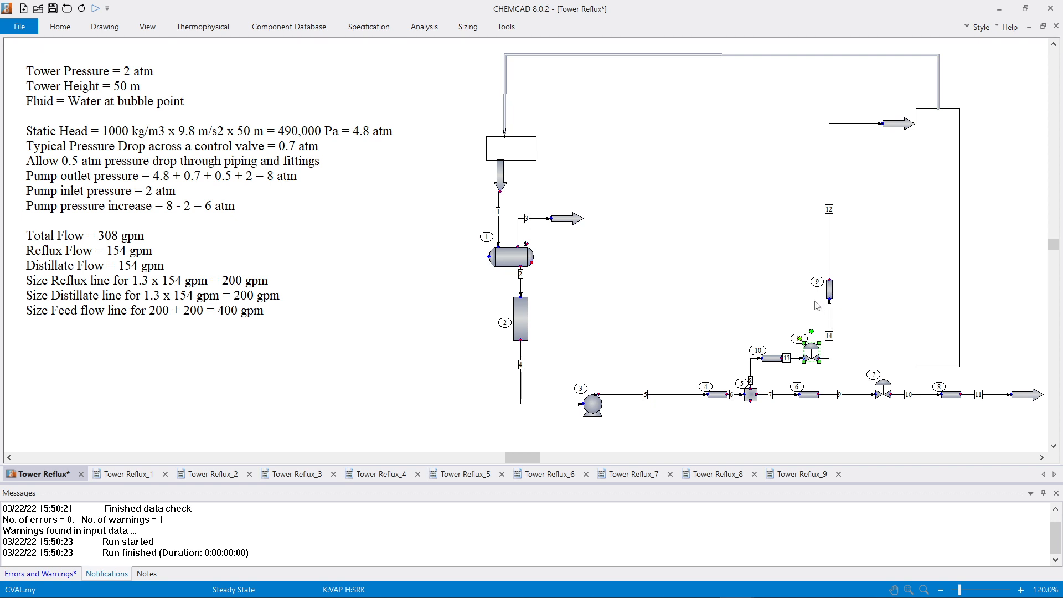
- Review the specifications, valves and fittings of pipe 9 on the reflux line up to the tower, and accept the settings
double_click(831, 289)
drag(624, 195, 594, 105)
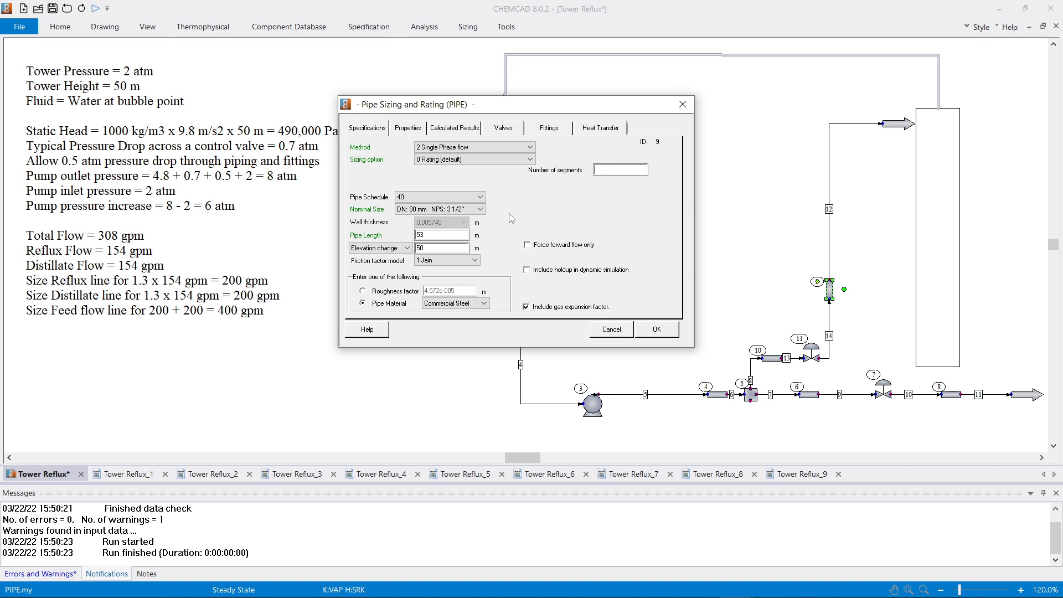
click(513, 133)
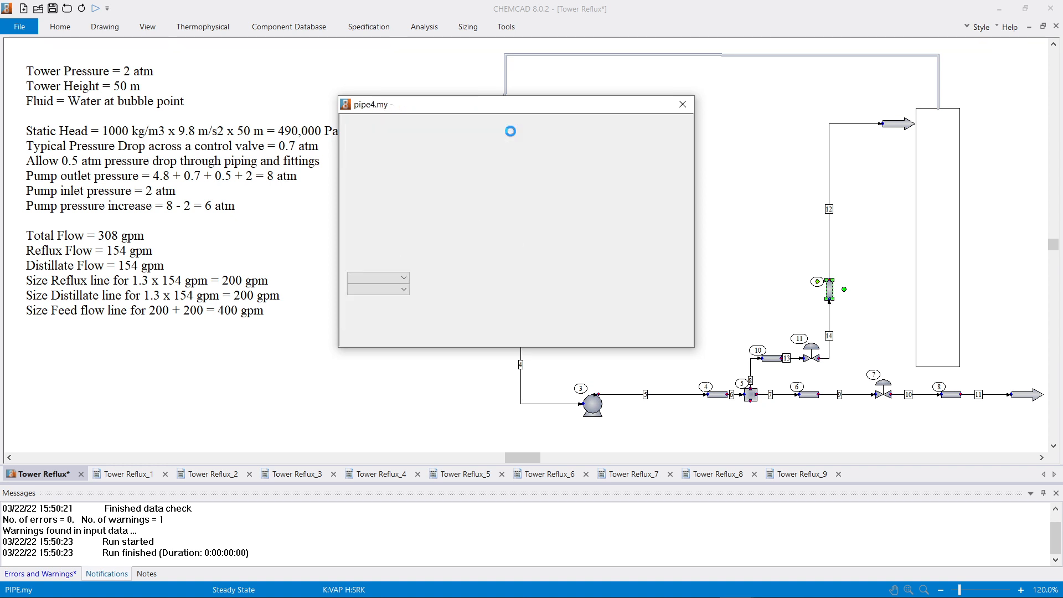
click(434, 171)
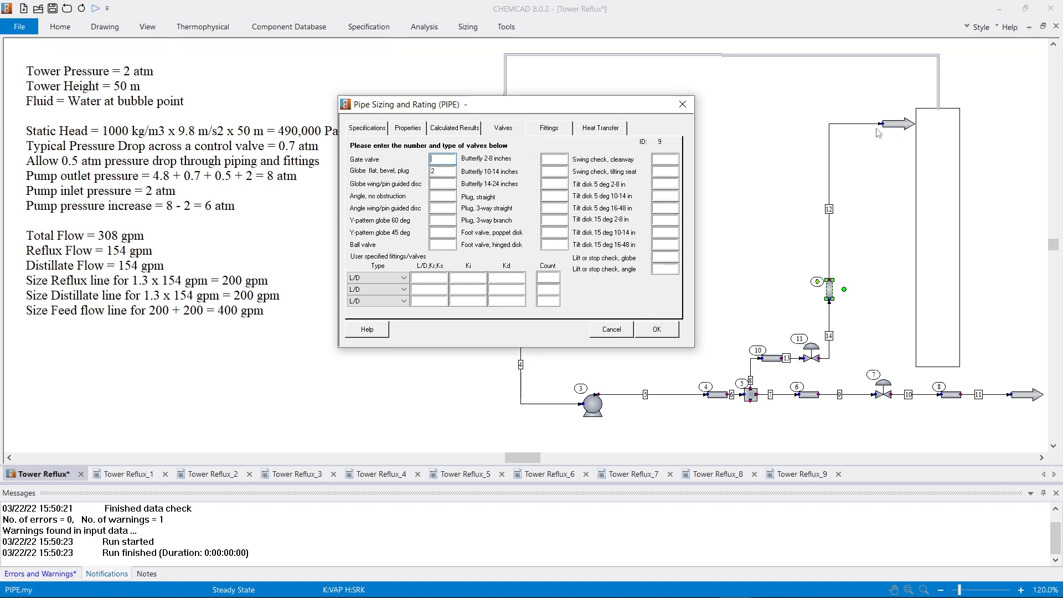
click(554, 129)
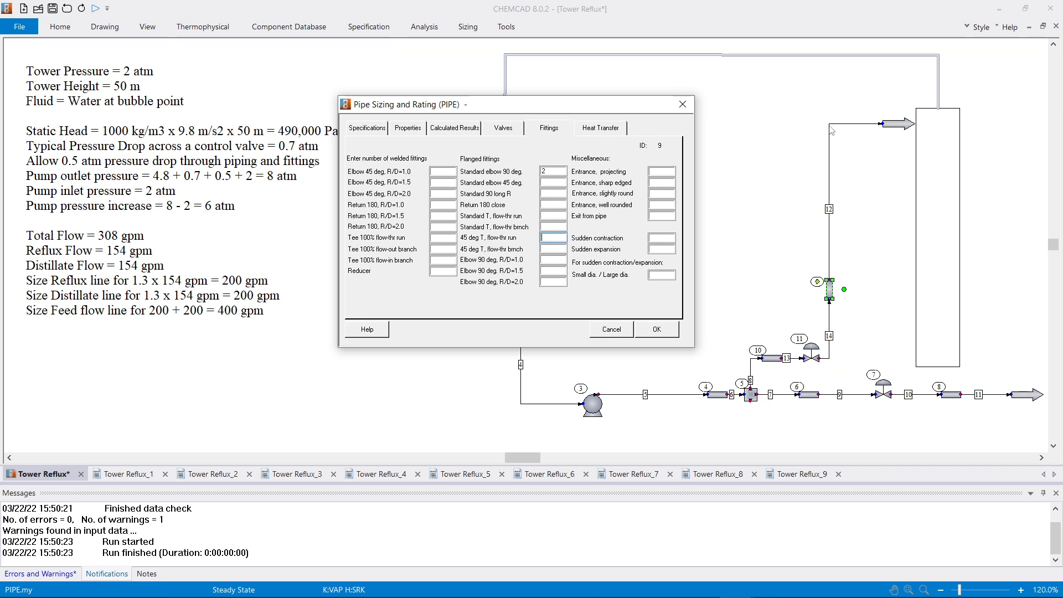
click(658, 331)
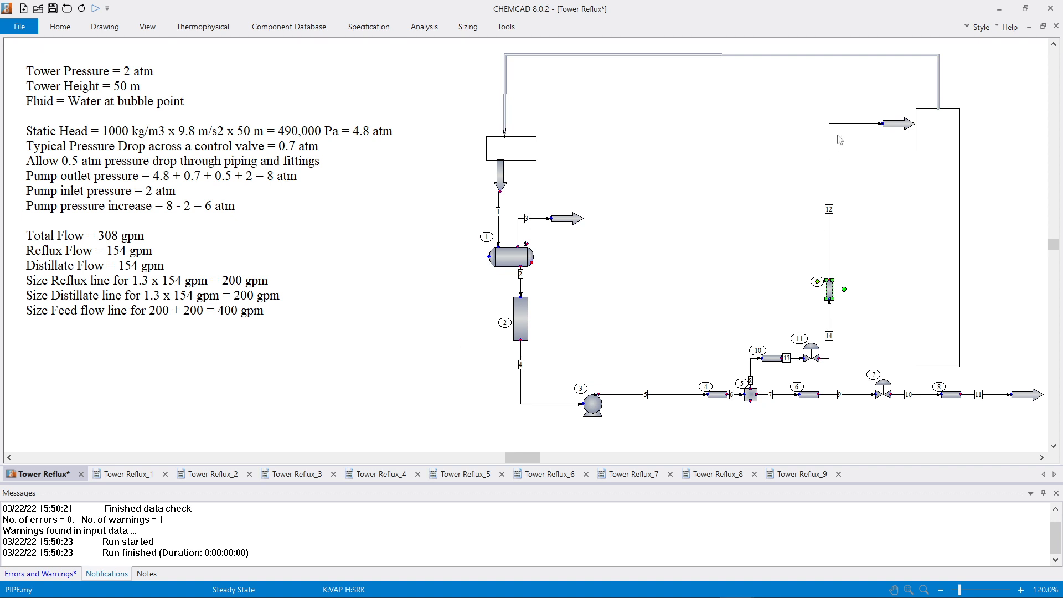
- Run the simulation for pipe 9 only, and check the calculated conditions of its outlet stream 12
right_click(829, 289)
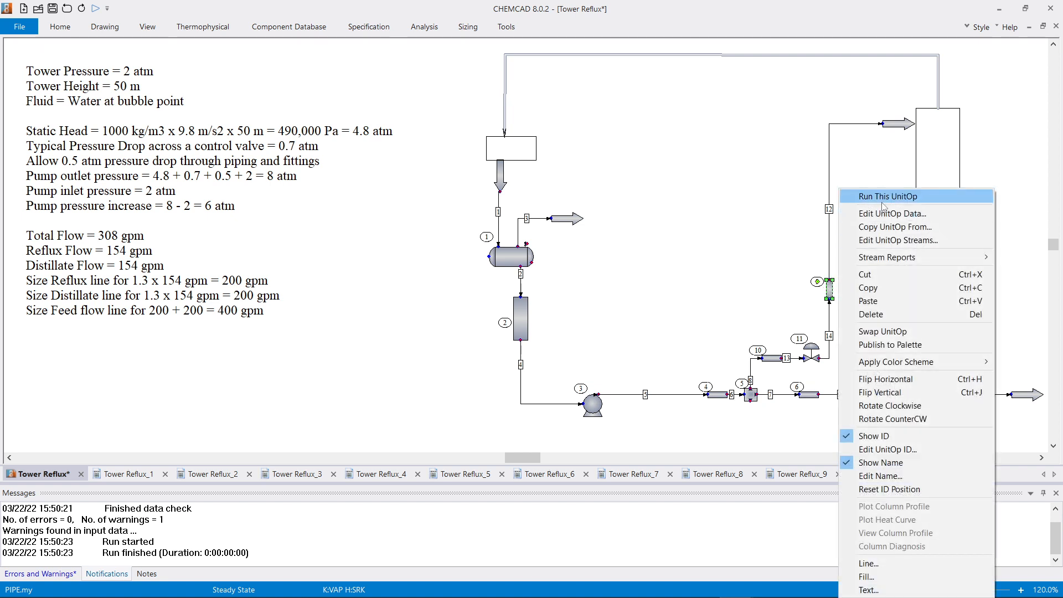
click(856, 199)
double_click(830, 171)
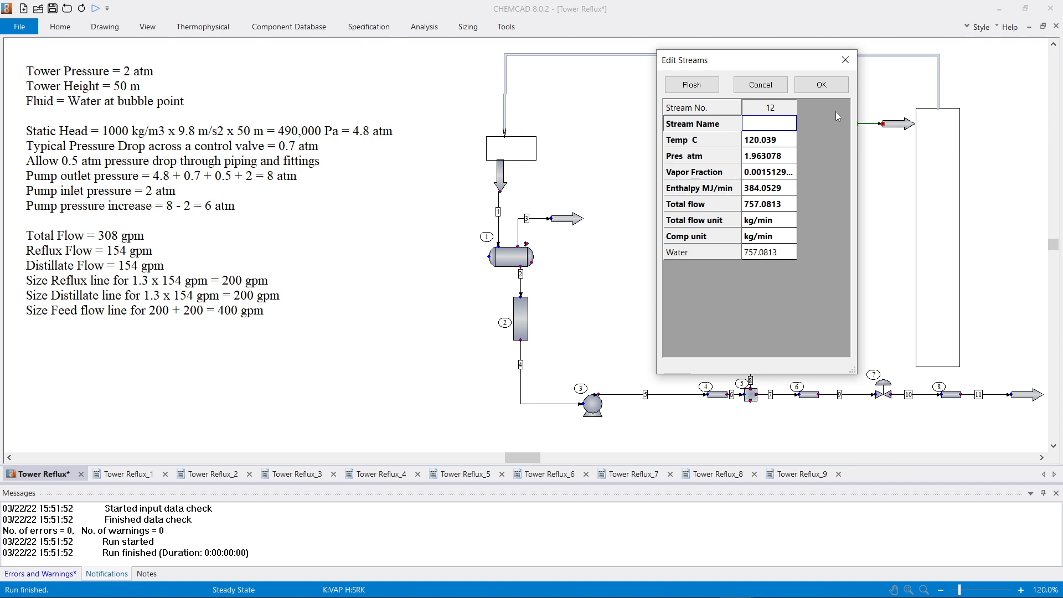
click(822, 85)
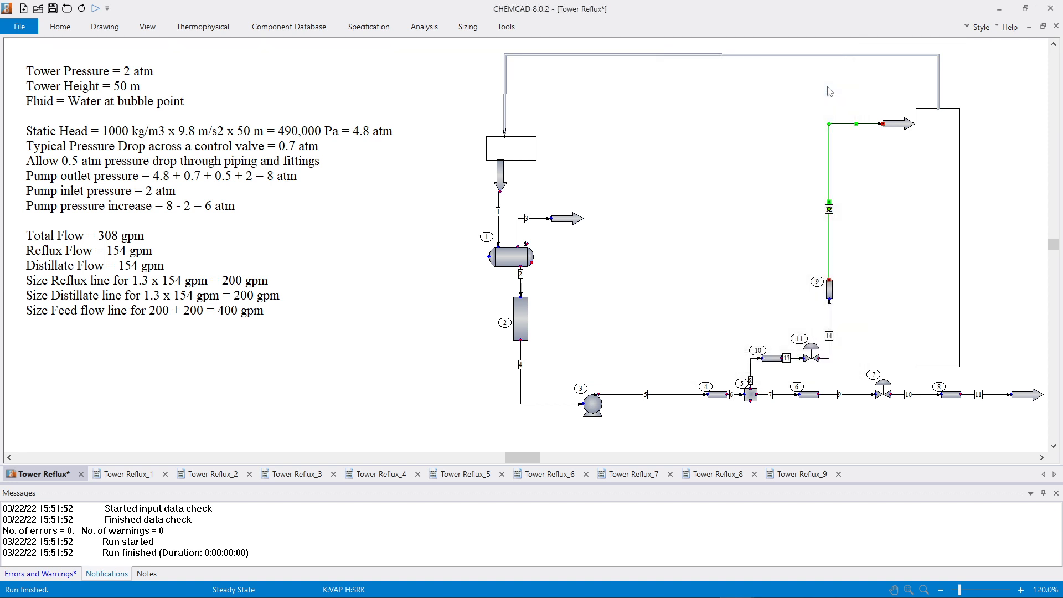
- Review the specifications, valves and fittings of pipe 6 on the distillate line, and accept the settings
click(1041, 458)
click(1041, 457)
click(1041, 457)
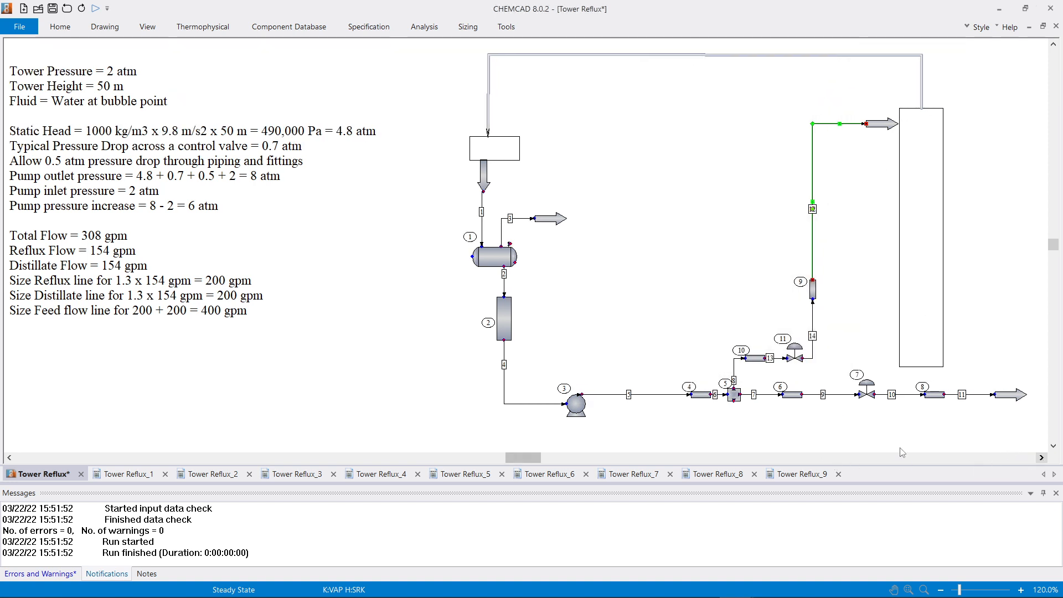
double_click(794, 395)
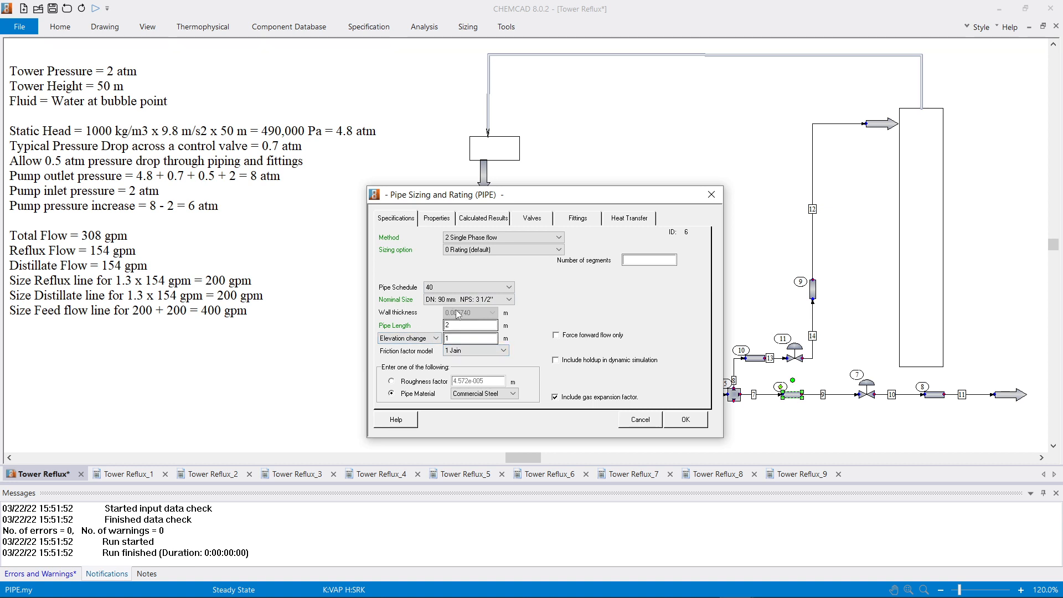
click(526, 222)
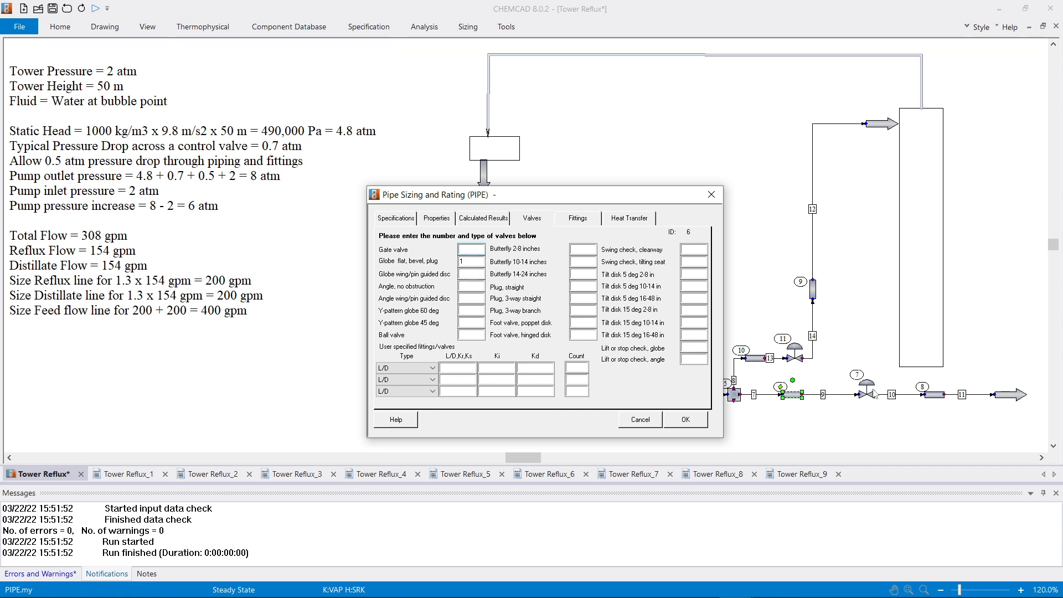
click(579, 219)
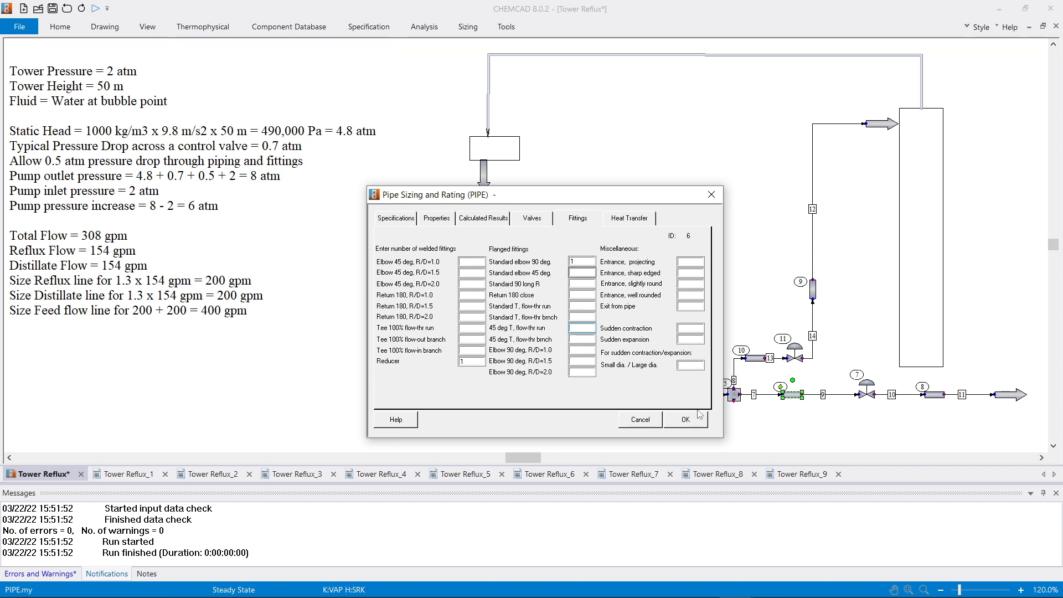
click(683, 423)
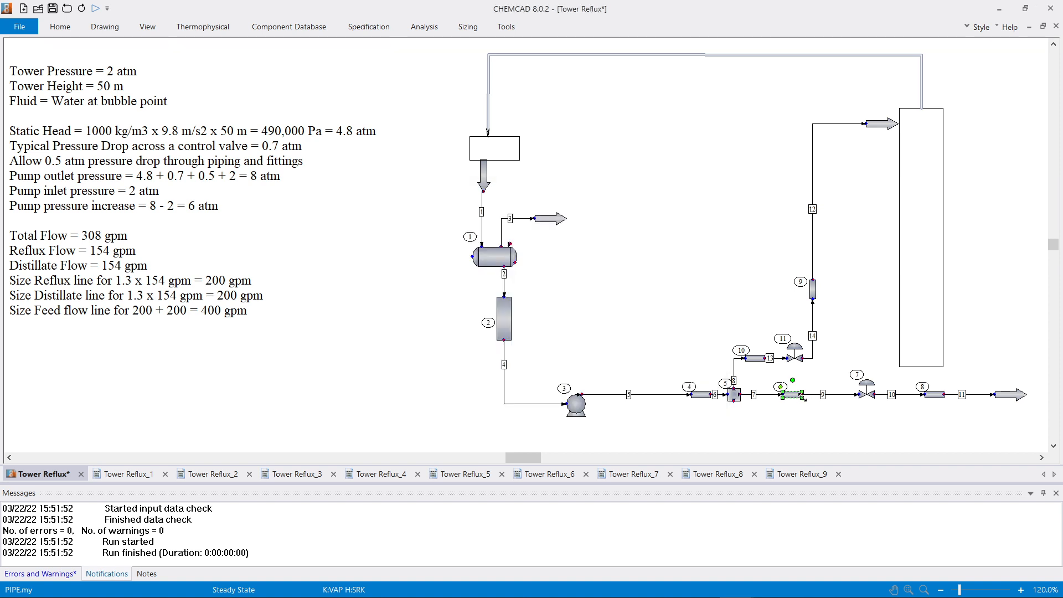
- Size a single-seat control valve on stream 9 for a downstream pressure of 2.3 atm, review the sizing report, and return to the flowsheet
double_click(867, 393)
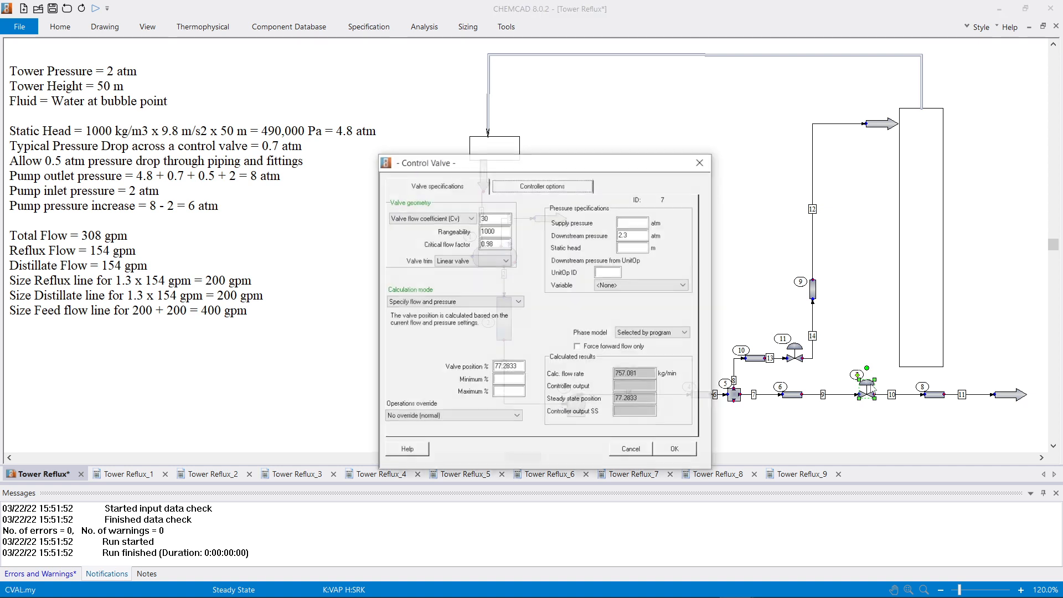
click(631, 450)
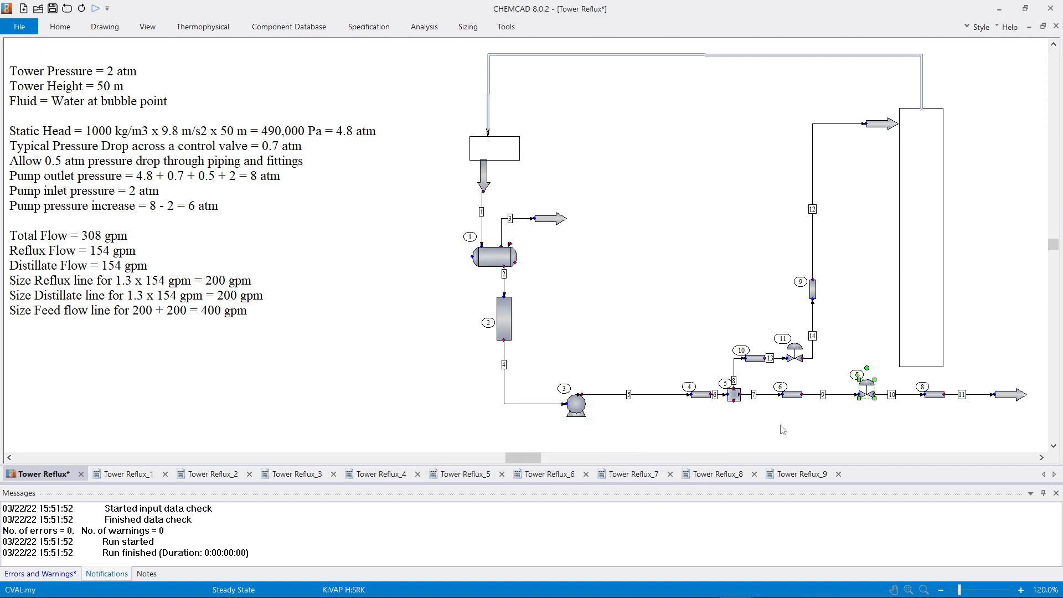
right_click(835, 397)
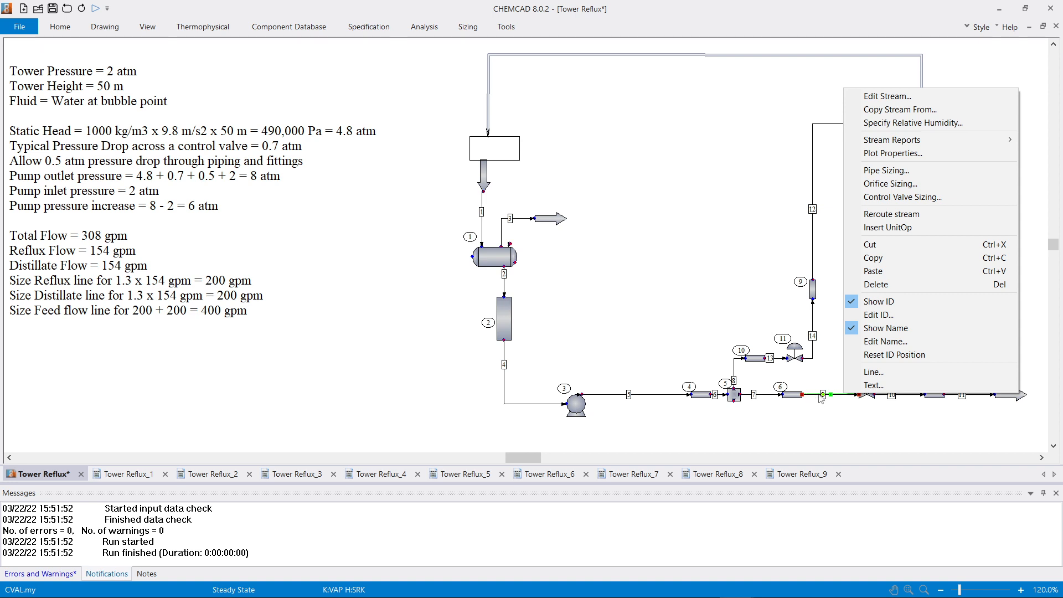
click(929, 198)
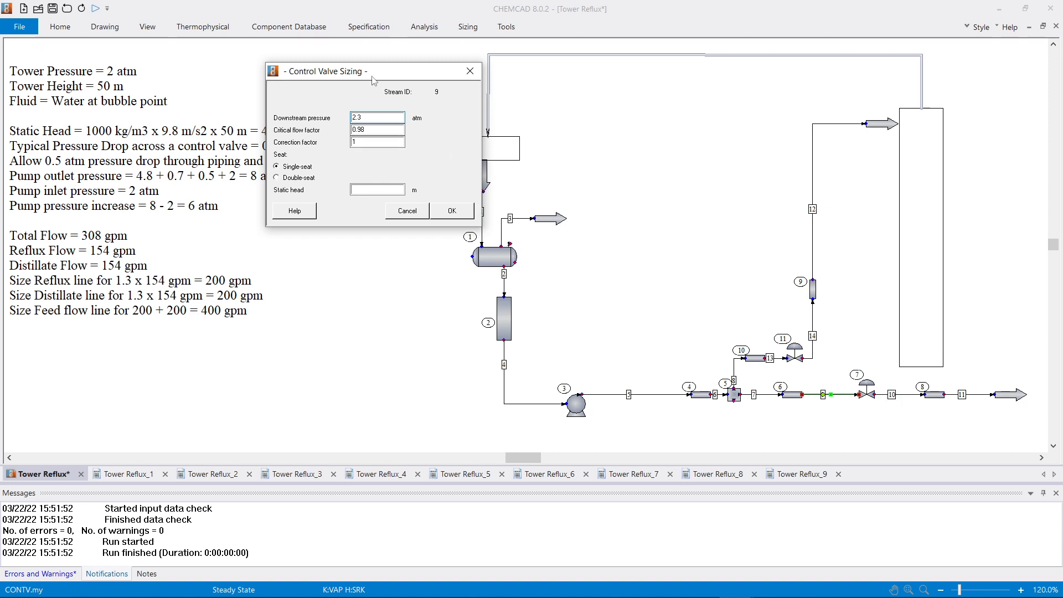
click(452, 212)
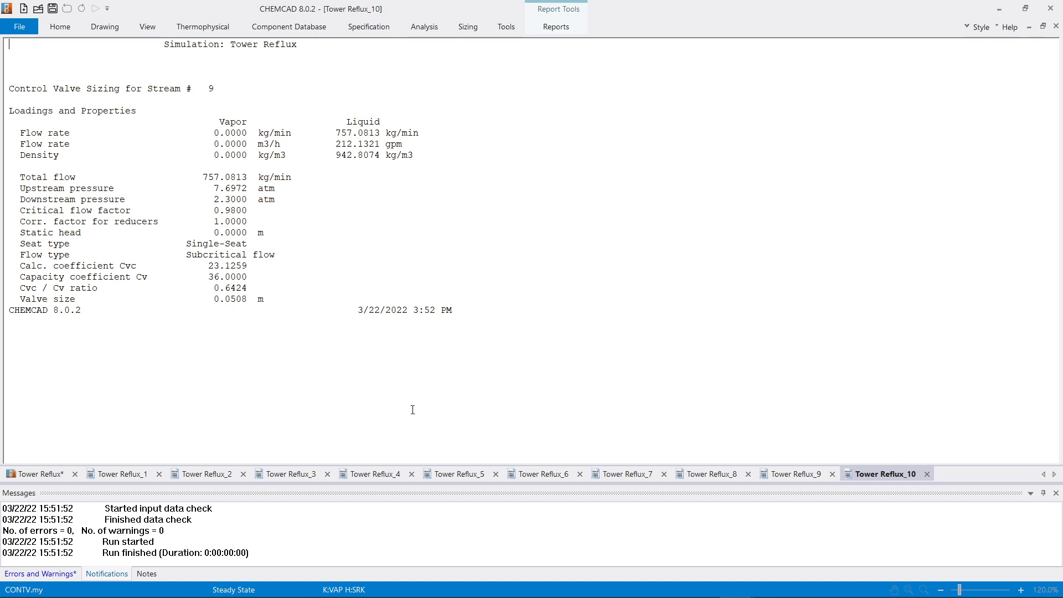
click(51, 476)
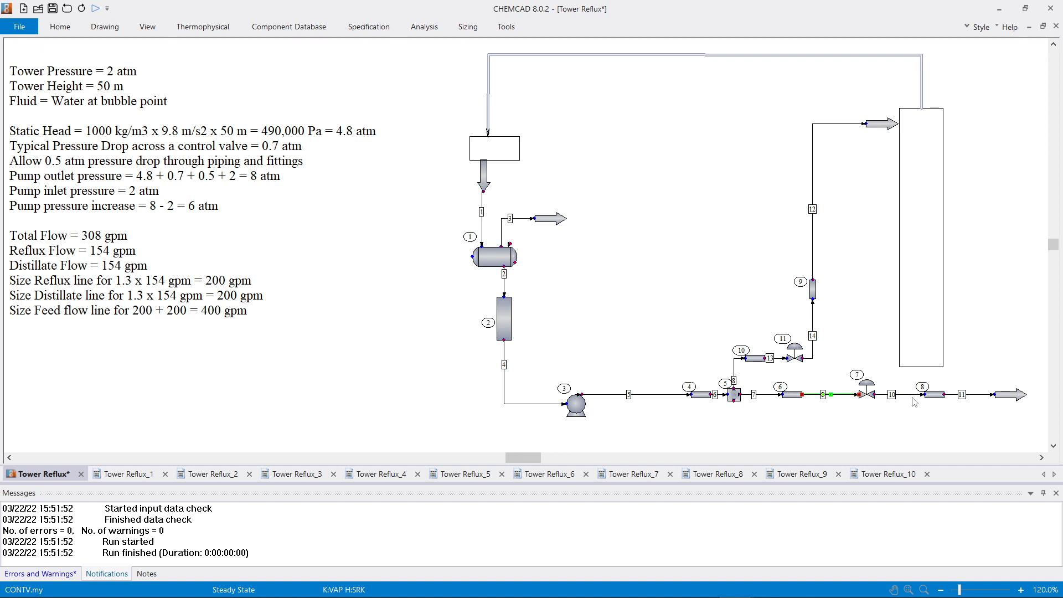
- Set the flow coefficient of control valve 7 to 30, check its controller specifications, and accept the settings despite the missing controller ID
double_click(867, 393)
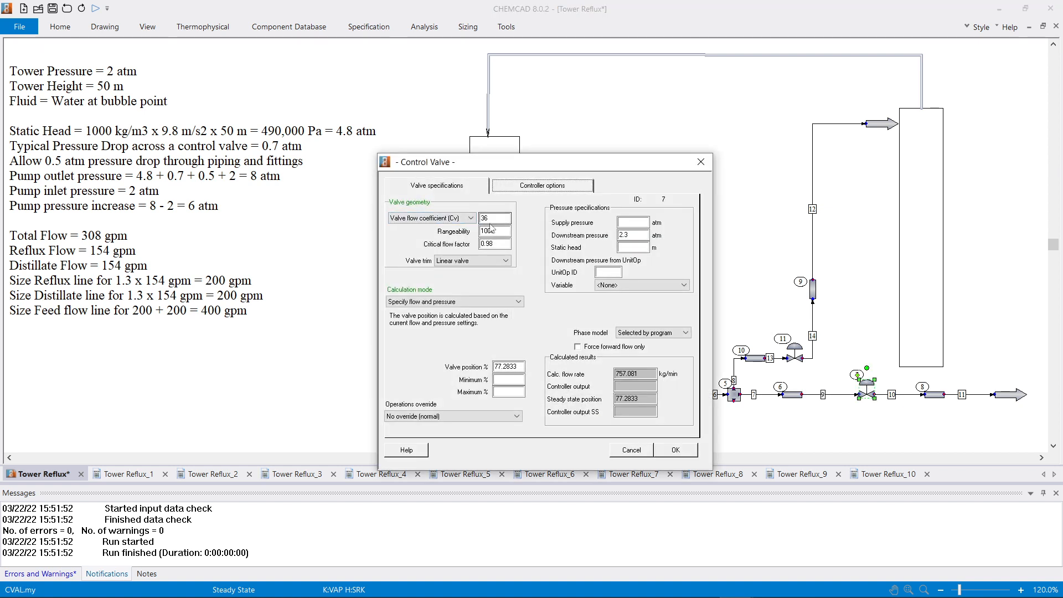
drag(492, 218, 473, 218)
text(30)
click(541, 186)
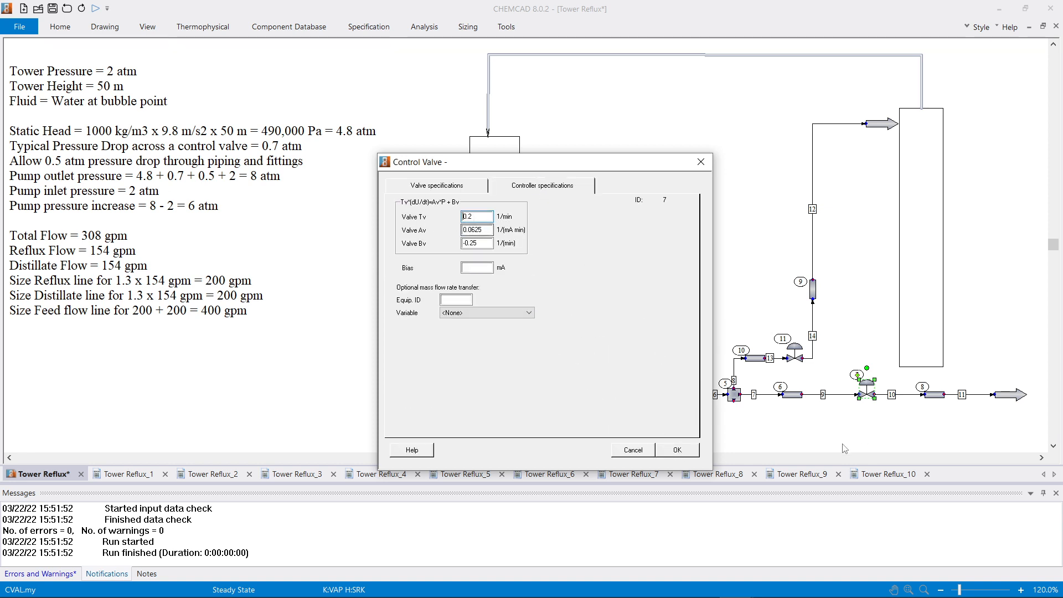
click(678, 451)
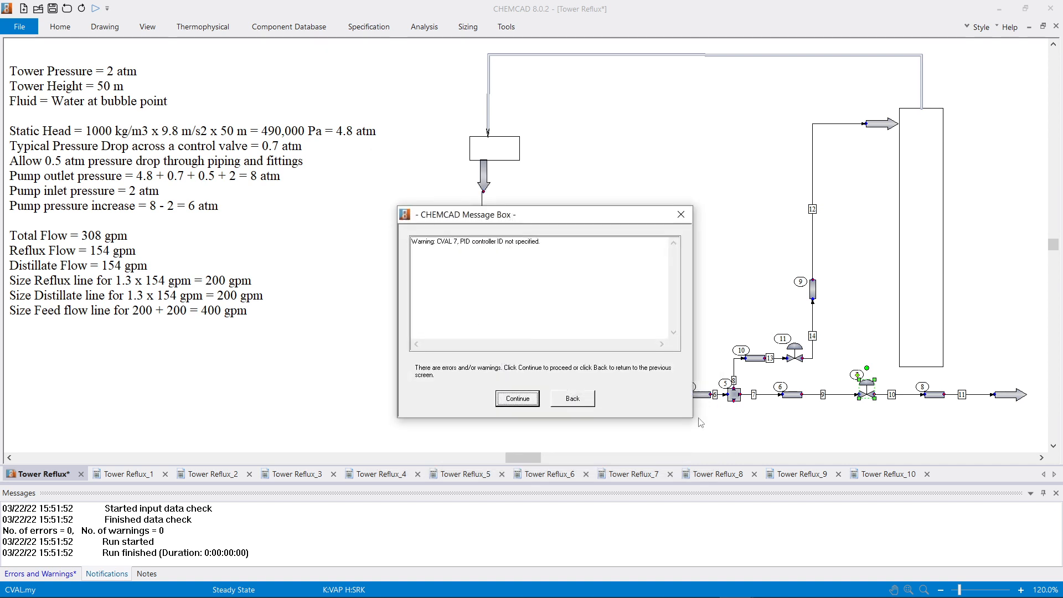
click(501, 400)
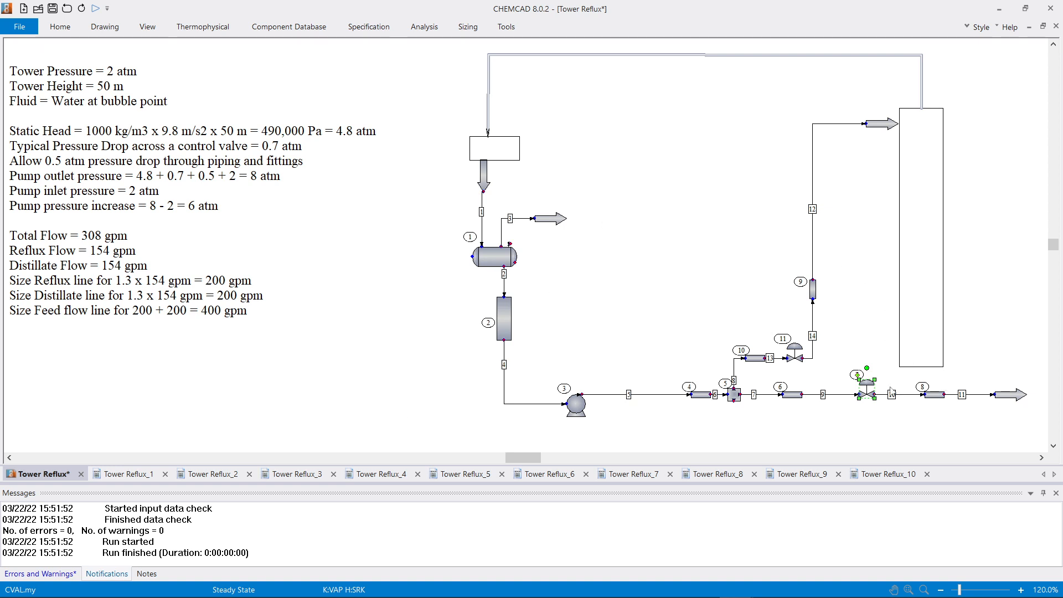
- Run the simulation for control valve 7 only, continuing past the input warning, and review its calculated flow rate and valve position
right_click(873, 392)
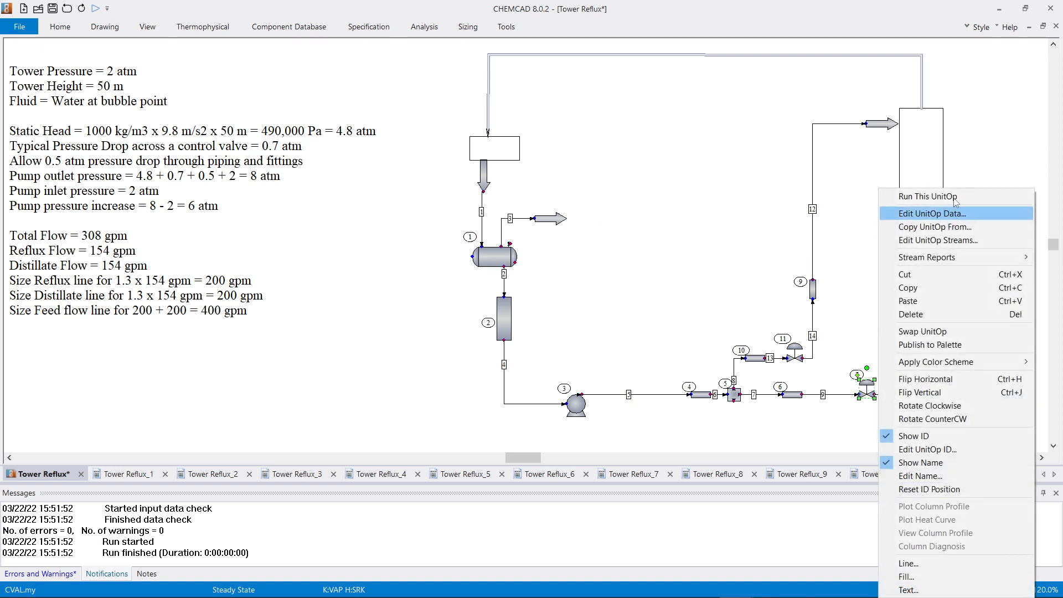
click(955, 198)
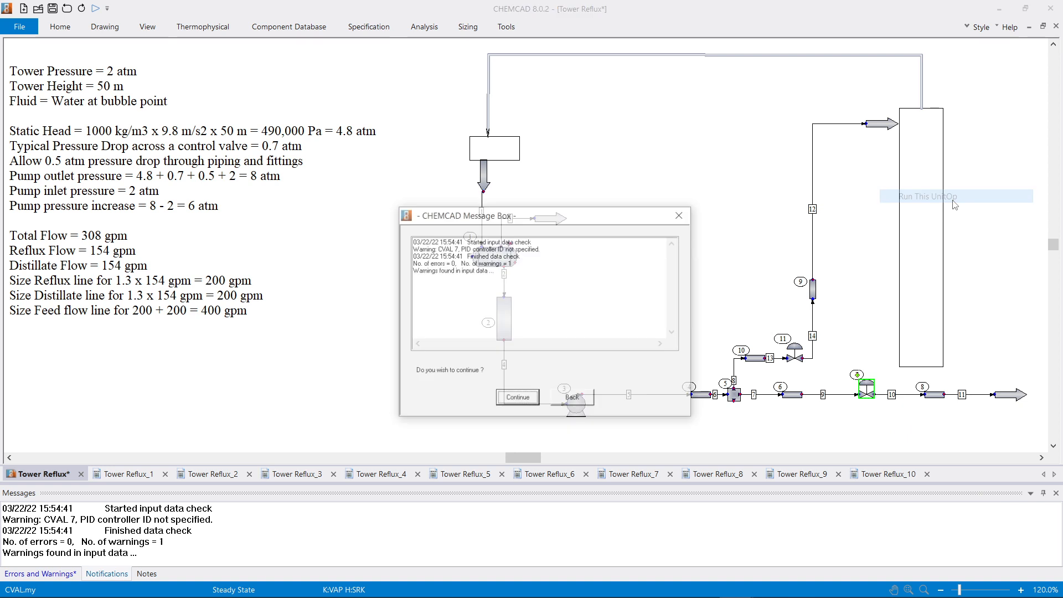
click(505, 397)
drag(867, 386, 870, 390)
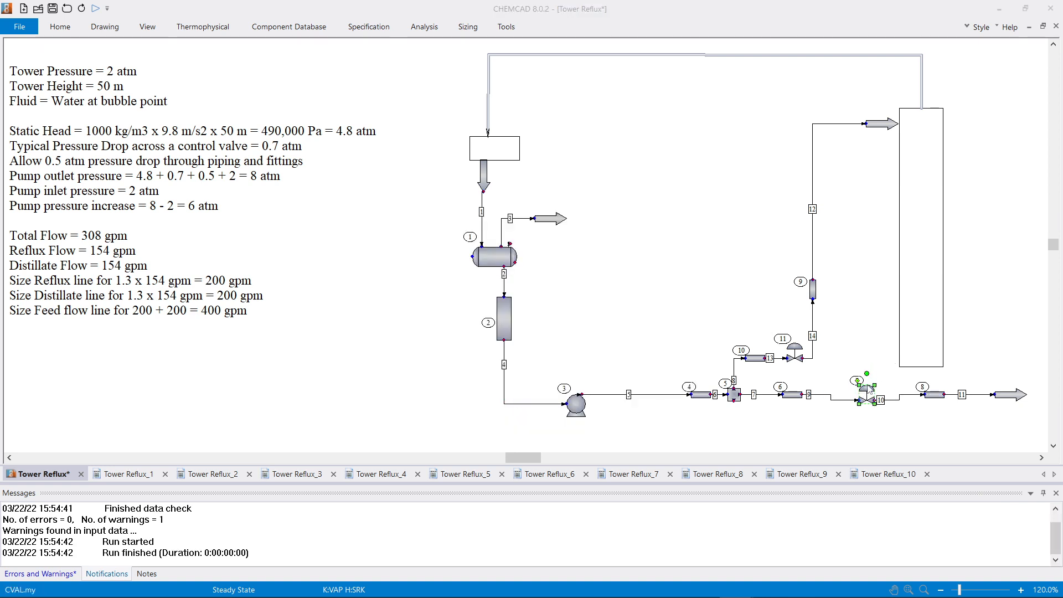
double_click(869, 391)
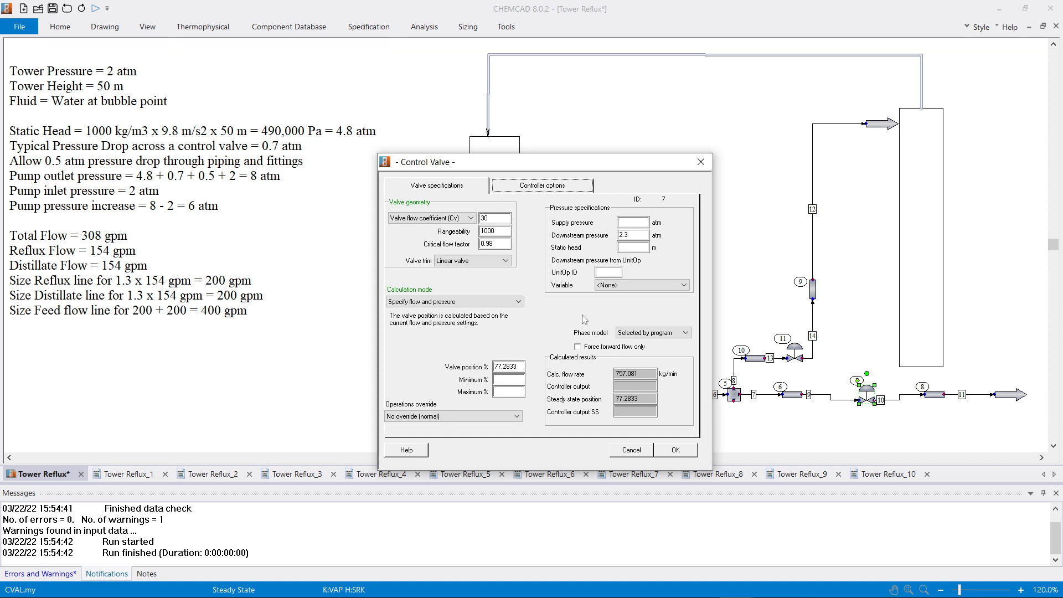
click(674, 450)
click(505, 399)
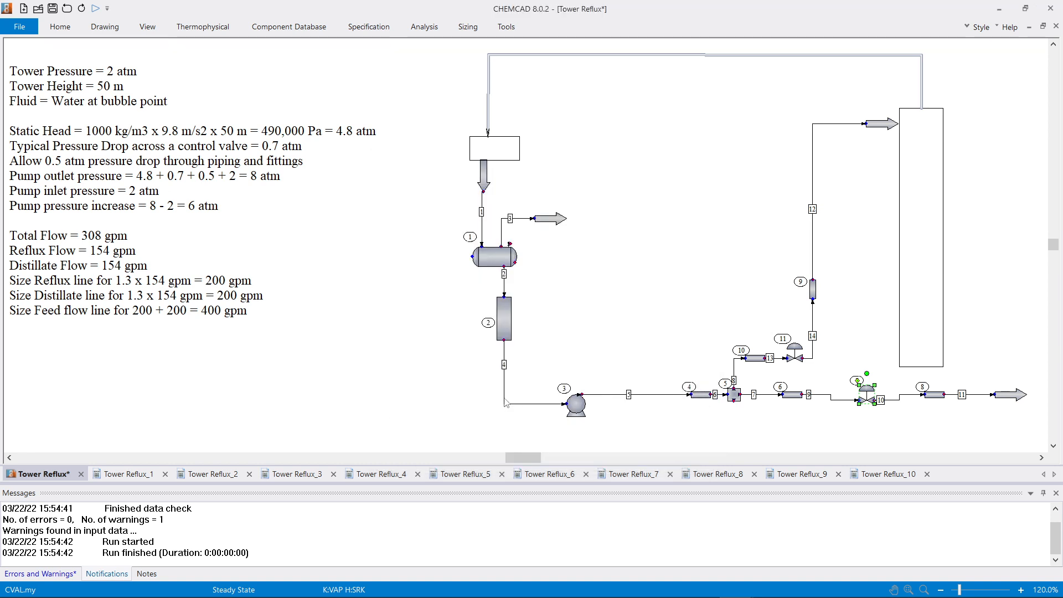
- Review the specifications, valves and fittings of pipe 8 downstream of control valve 7, and accept the settings
double_click(940, 396)
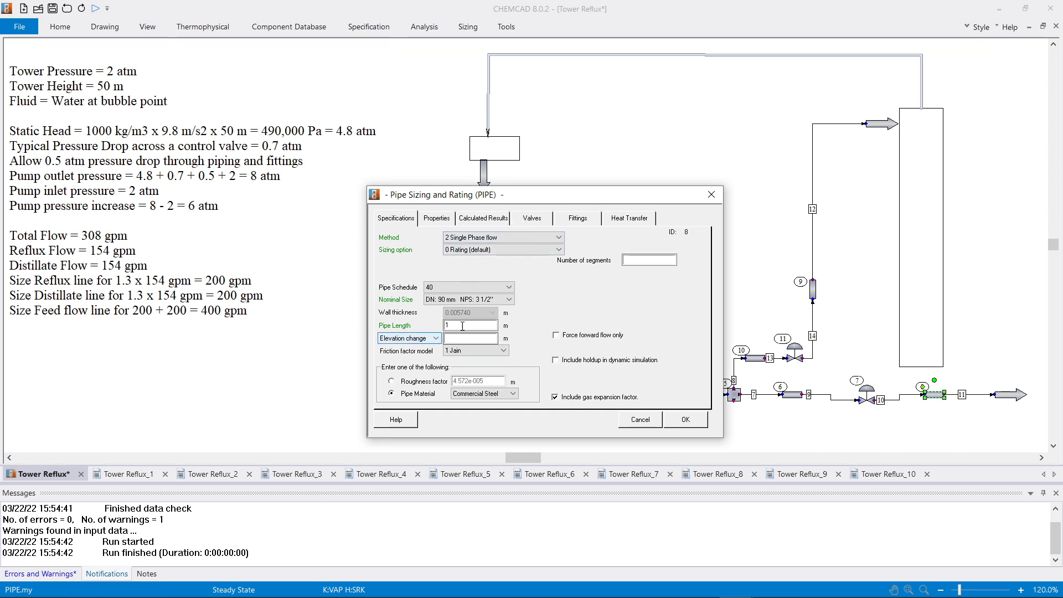
click(527, 221)
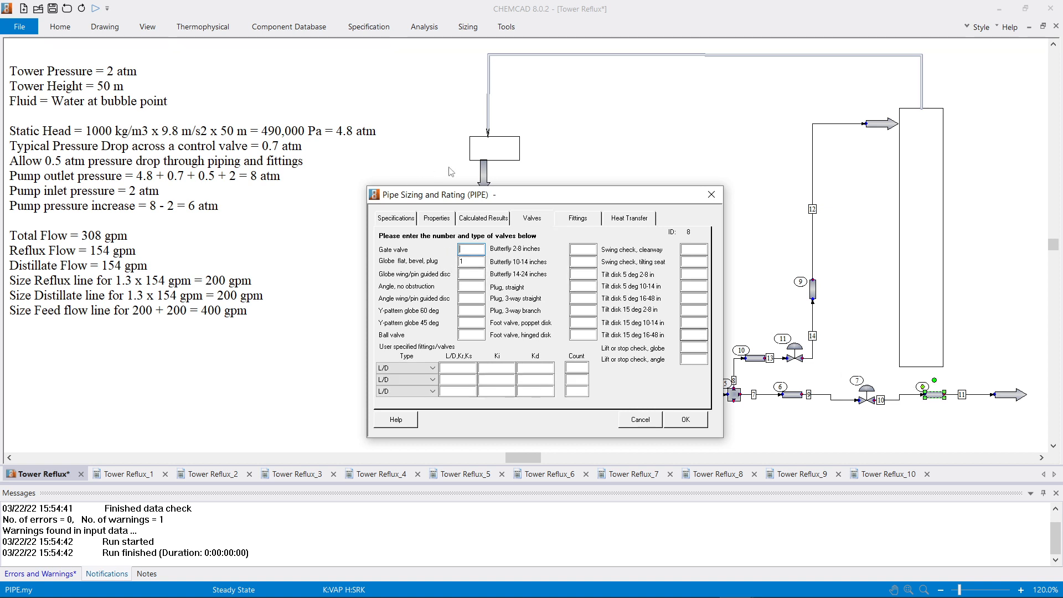
click(577, 218)
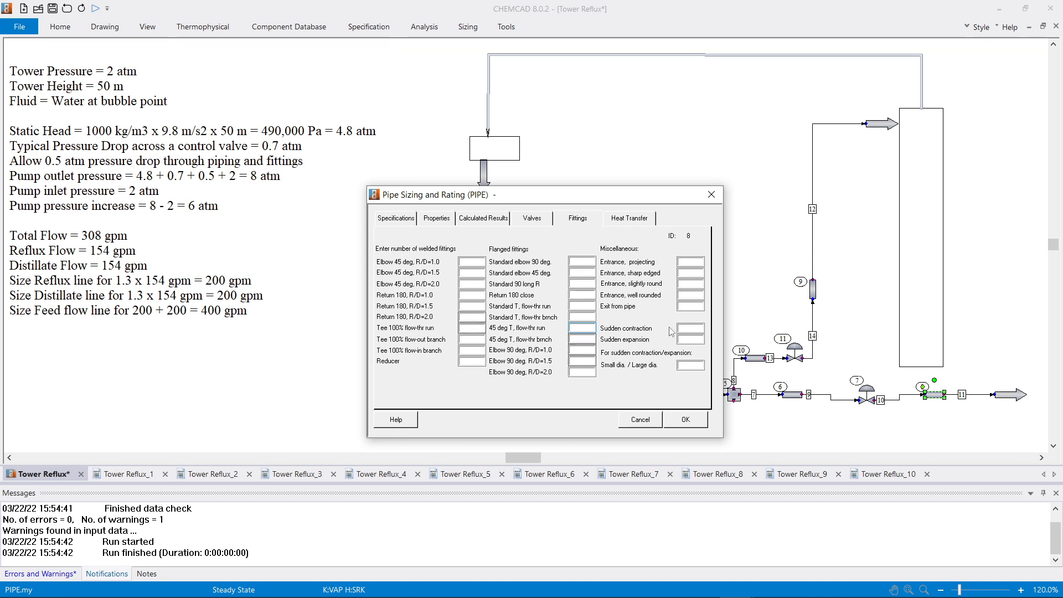
click(689, 422)
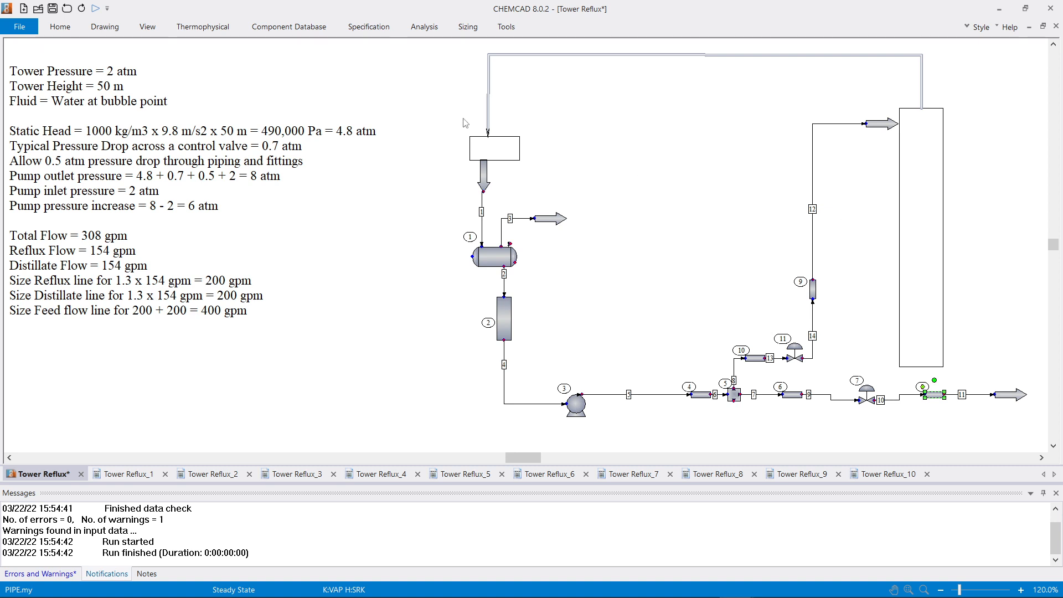
- Run the entire flowsheet simulation, continuing past the input warnings, and check the calculated conditions of distillate outlet stream 11
click(63, 28)
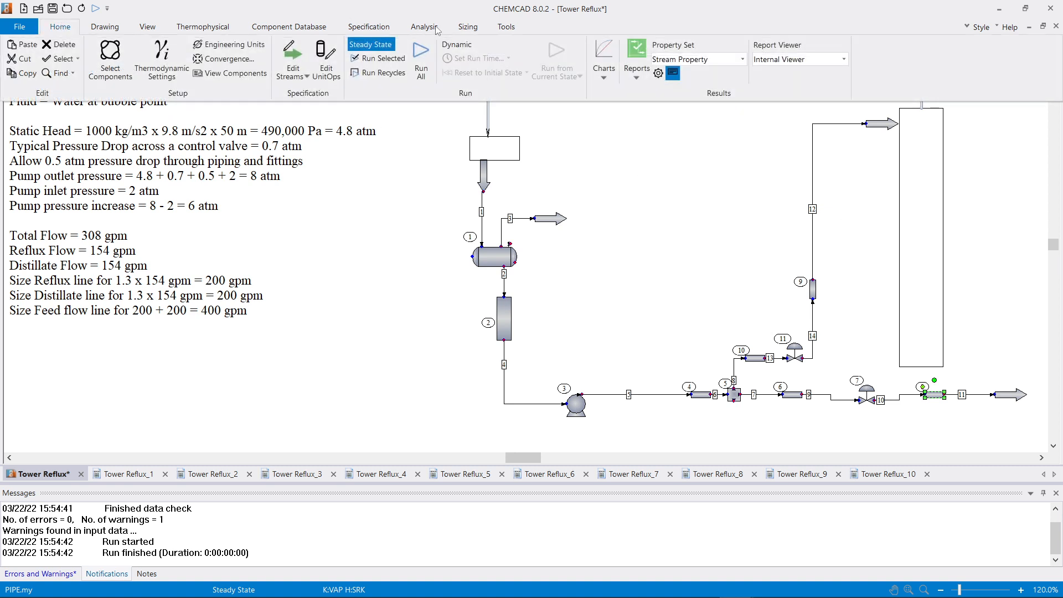
click(421, 57)
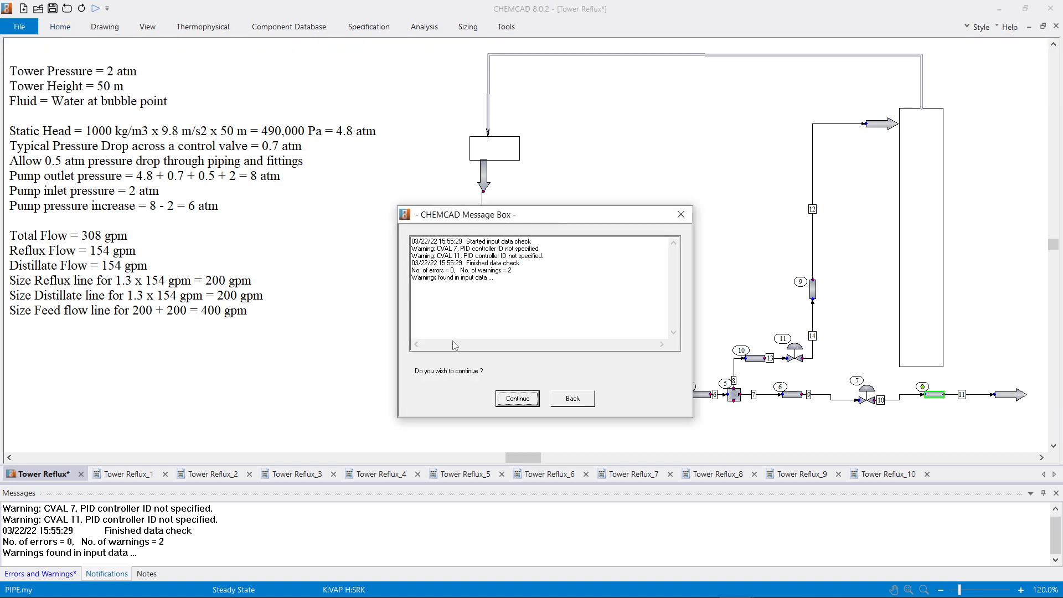
click(526, 401)
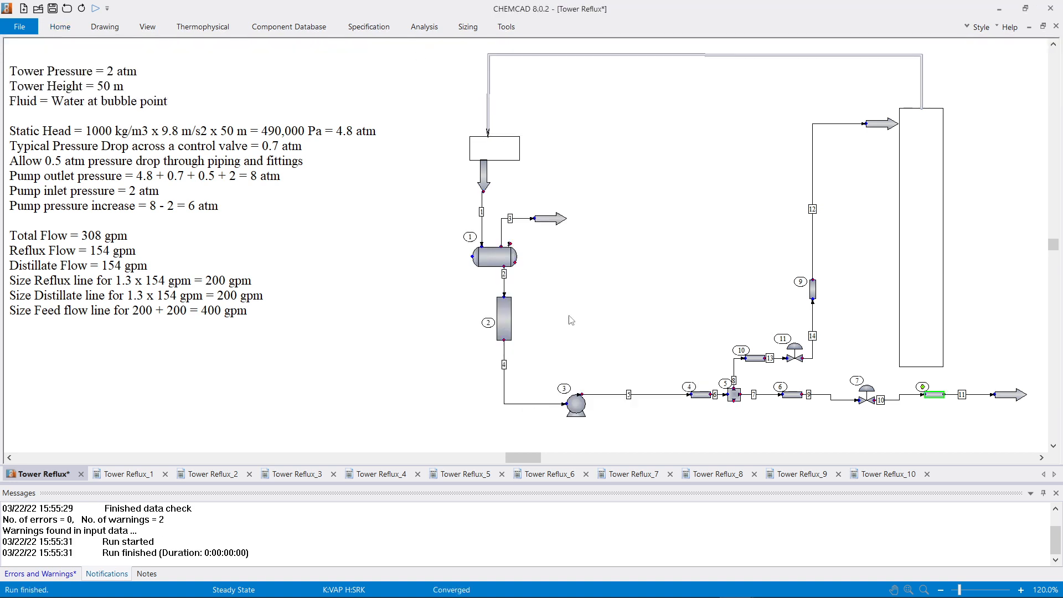
double_click(983, 395)
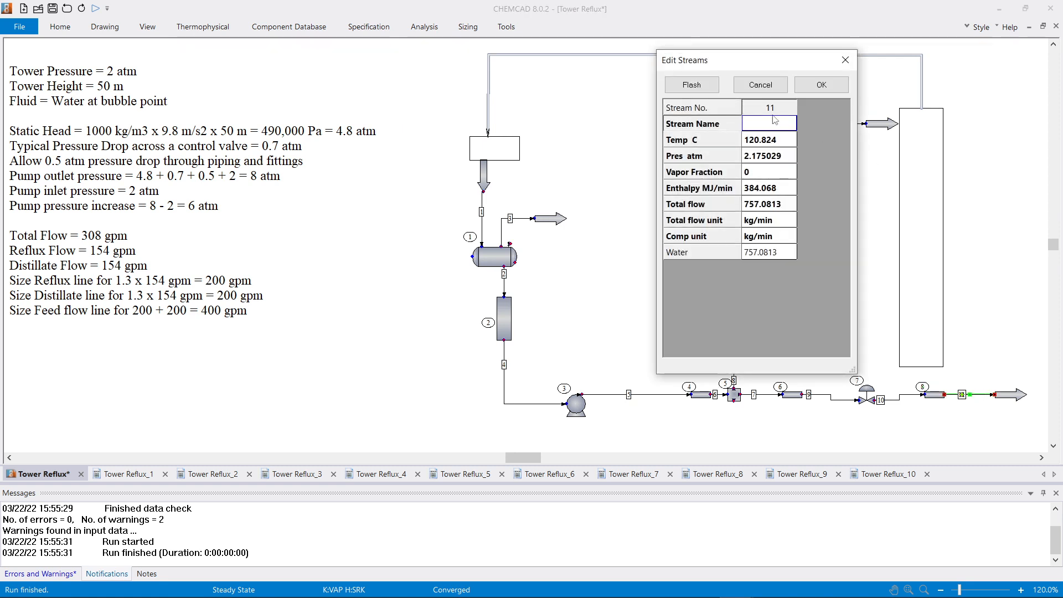
drag(778, 61, 561, 19)
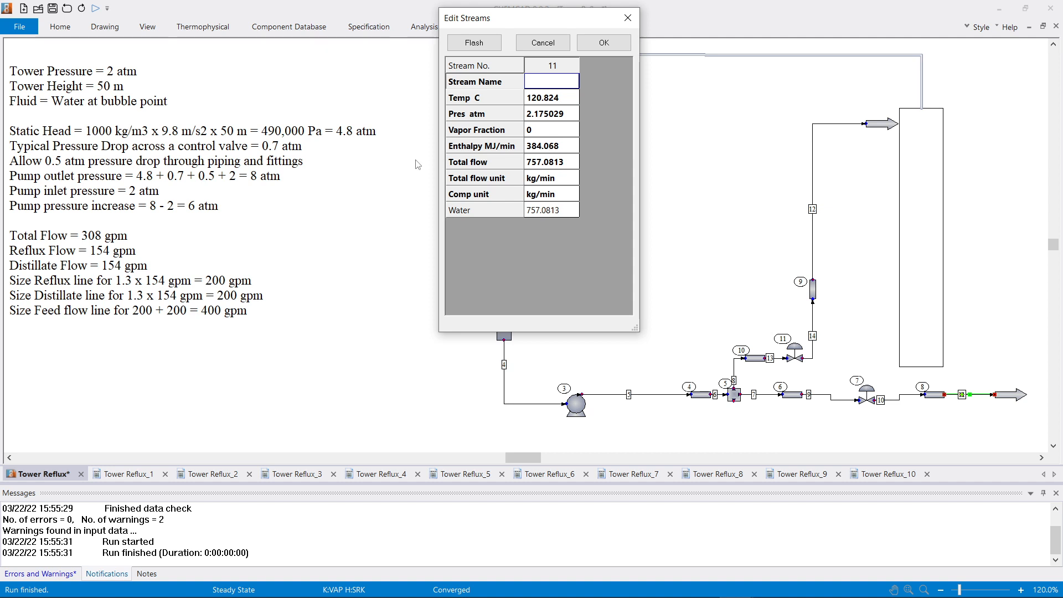
click(603, 43)
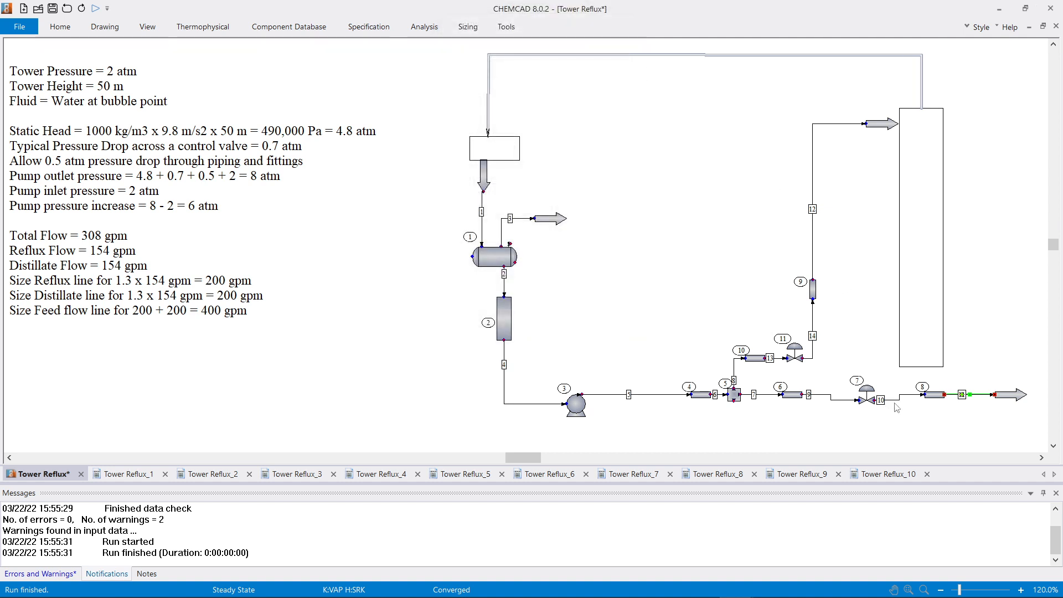
- Set the downstream pressure of control valve 7 to 2.43 atm and accept the settings past the warning
double_click(867, 395)
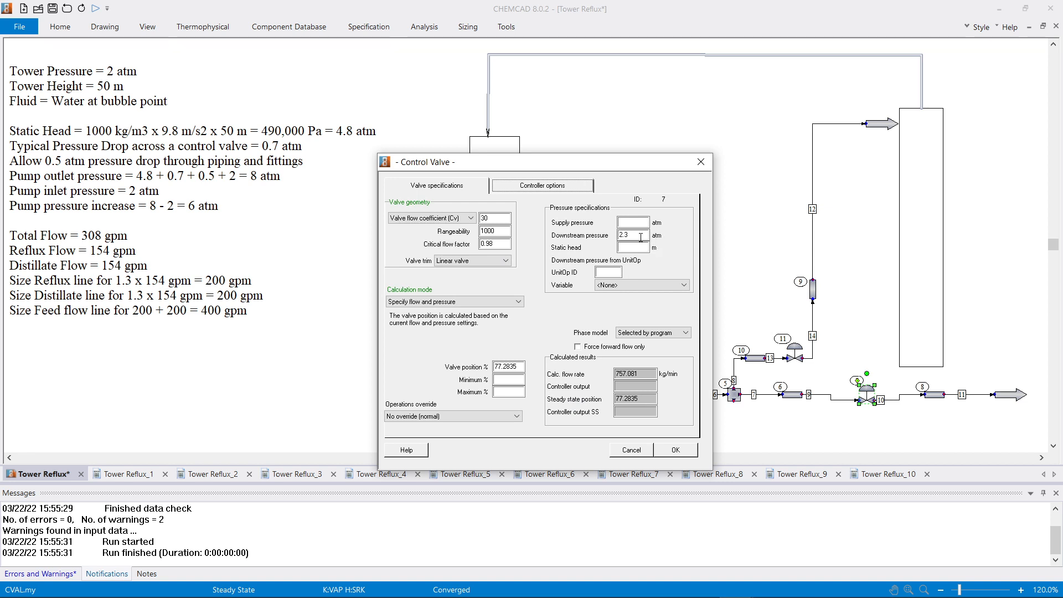
click(641, 237)
click(675, 450)
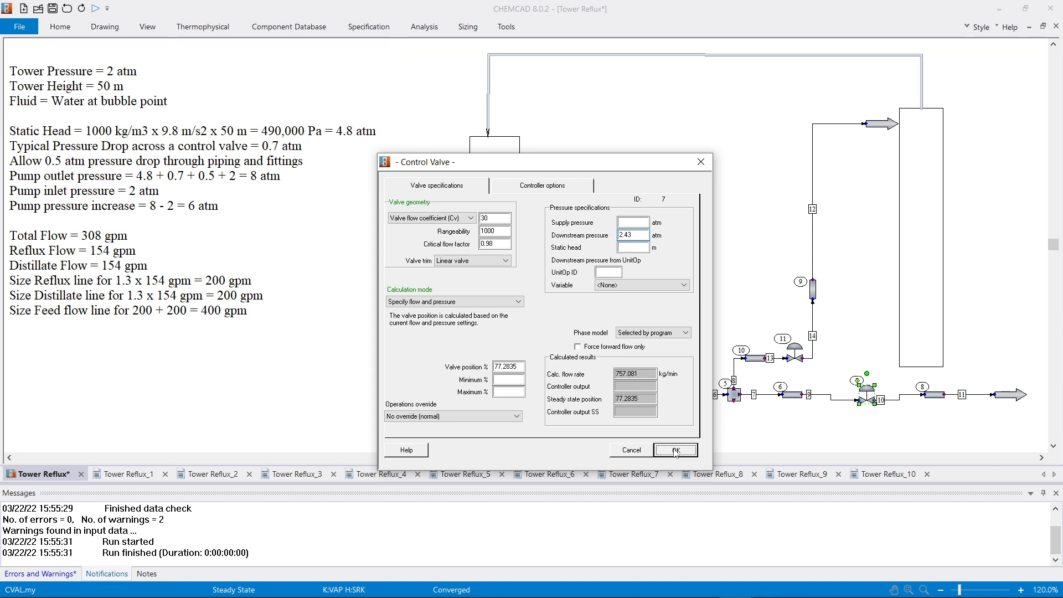
click(518, 399)
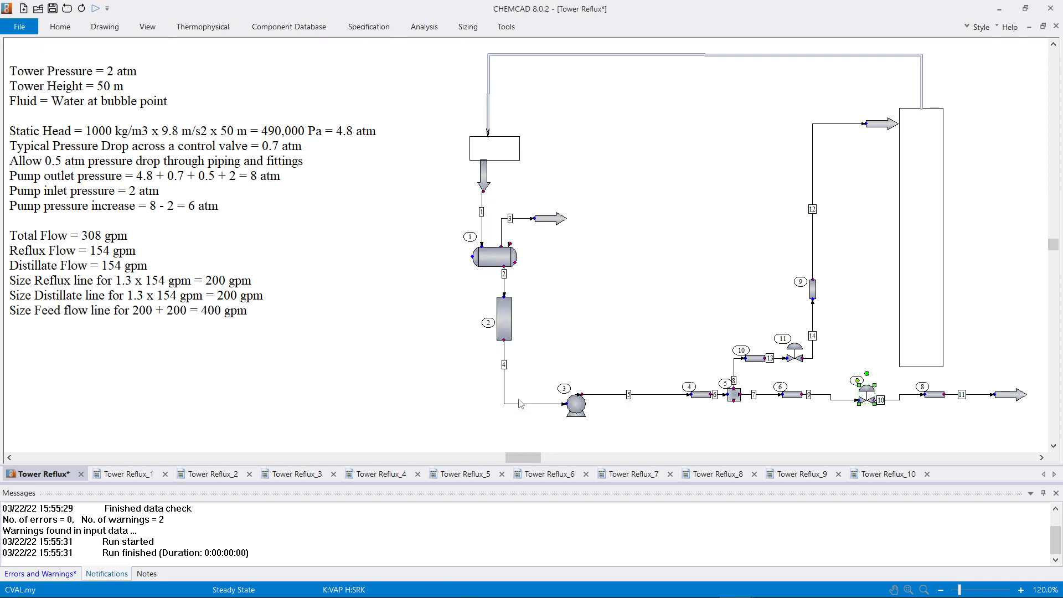
- Rerun the entire flowsheet with the revised control valve 7 pressure, continuing past the input warnings
click(71, 32)
click(425, 52)
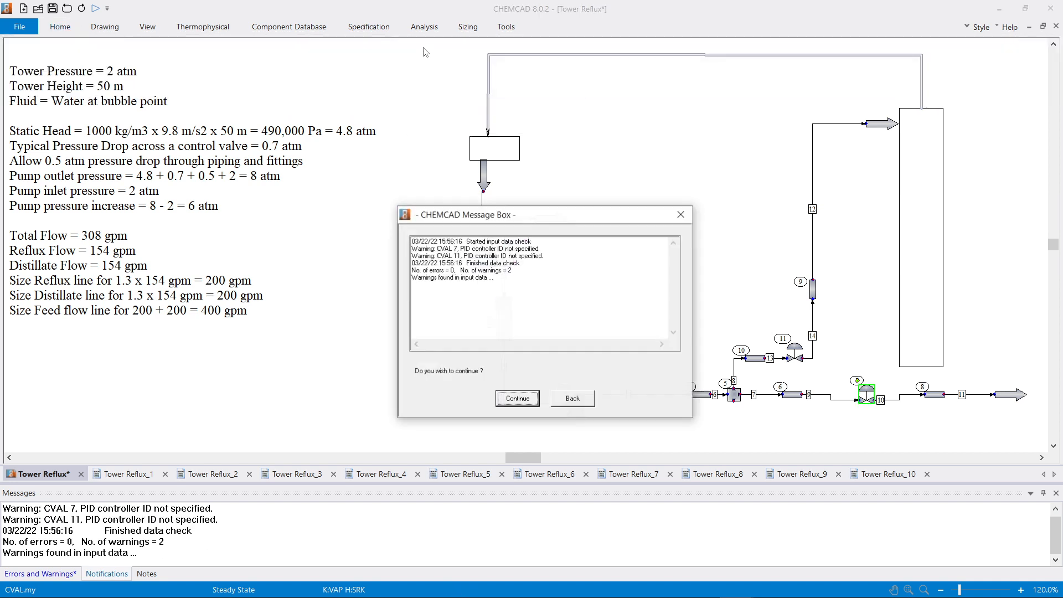
click(525, 399)
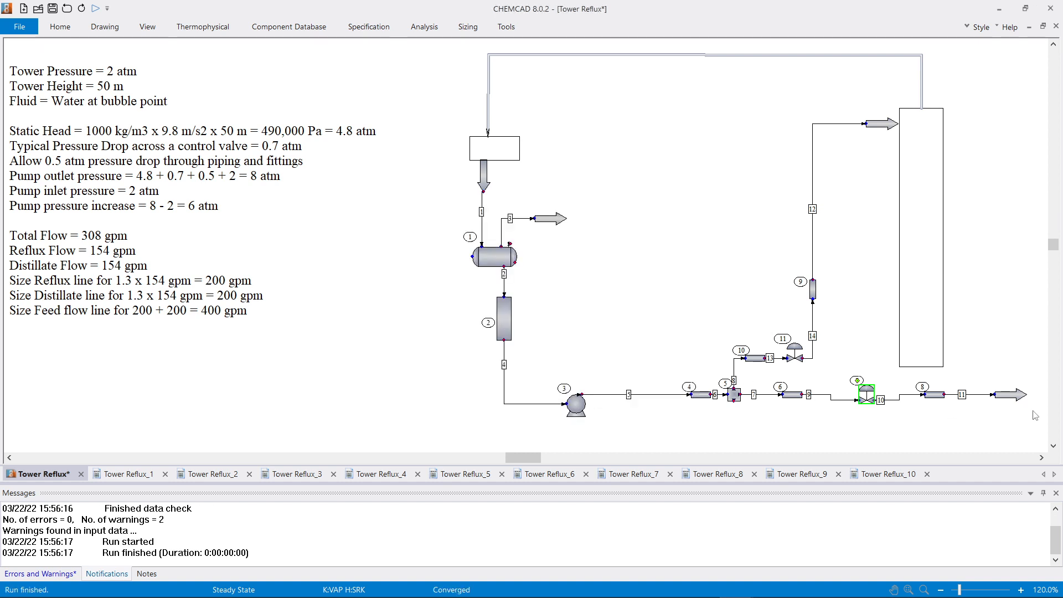
- Check the calculated conditions of distillate outlet stream 11 and reflux stream 12 entering the tower
double_click(974, 395)
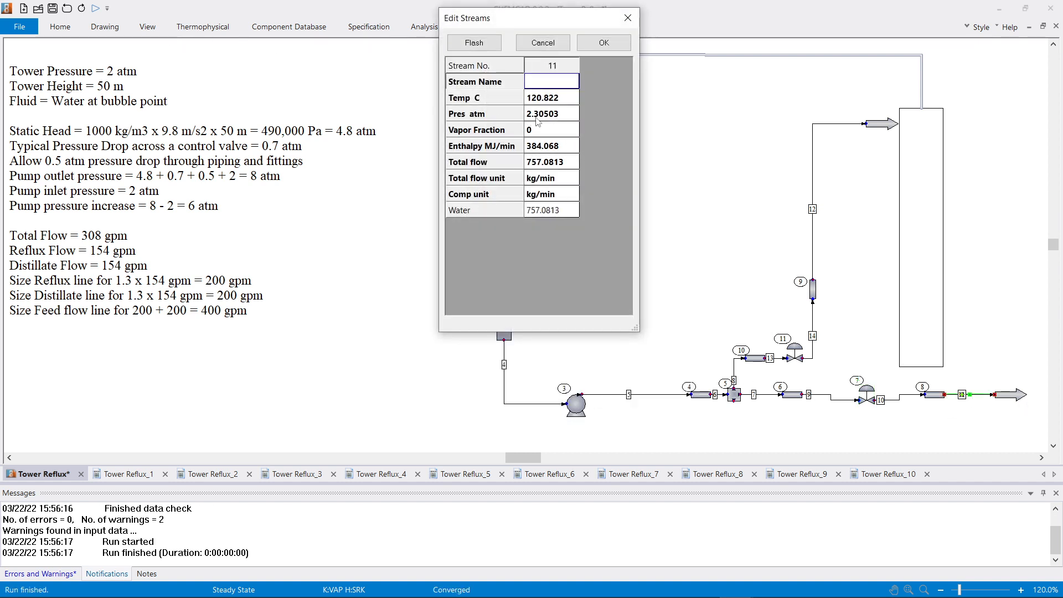
click(603, 43)
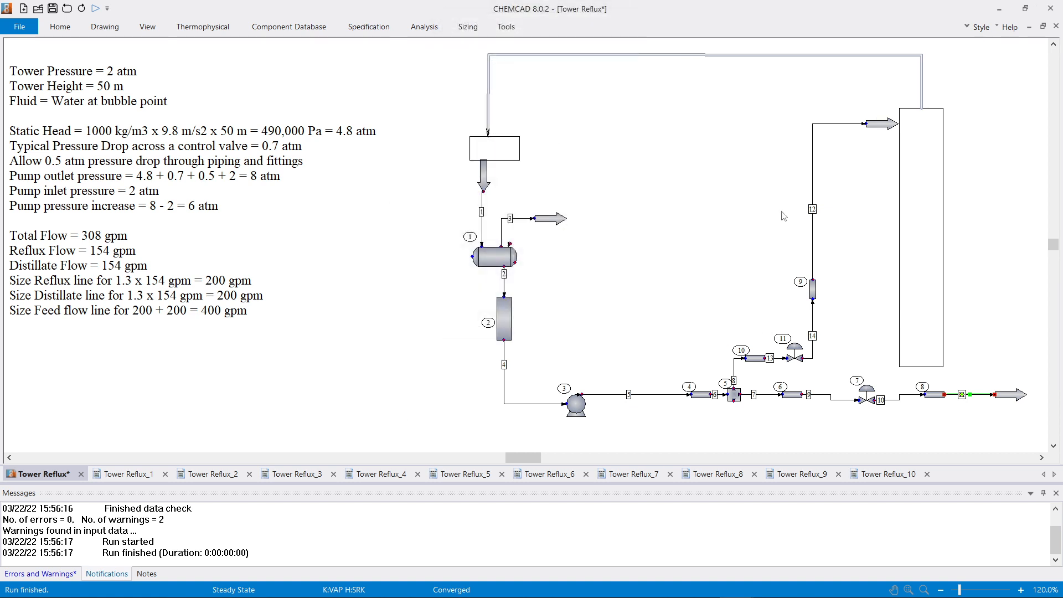
double_click(844, 124)
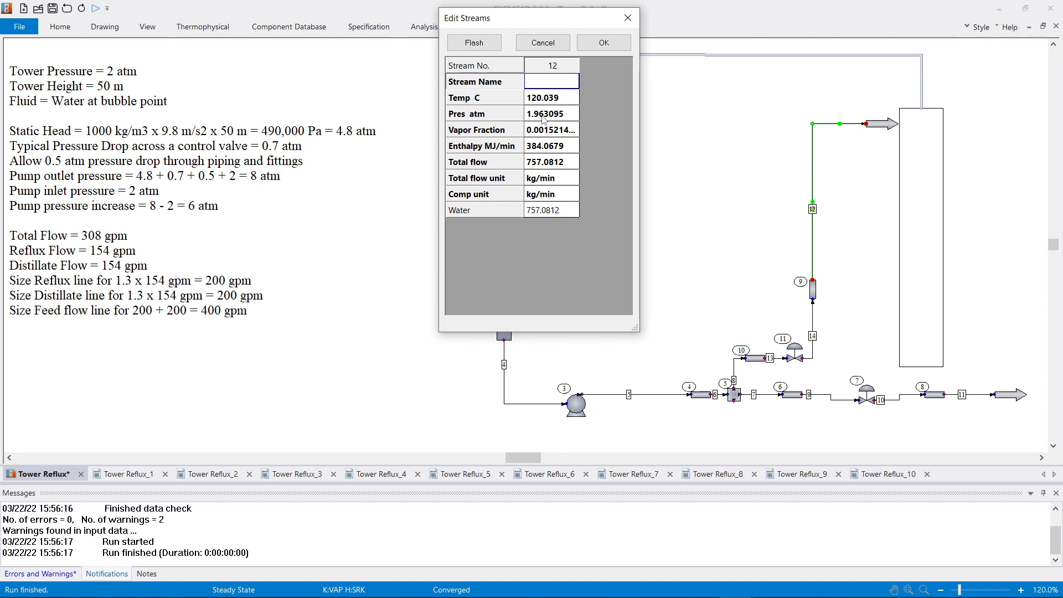
click(604, 42)
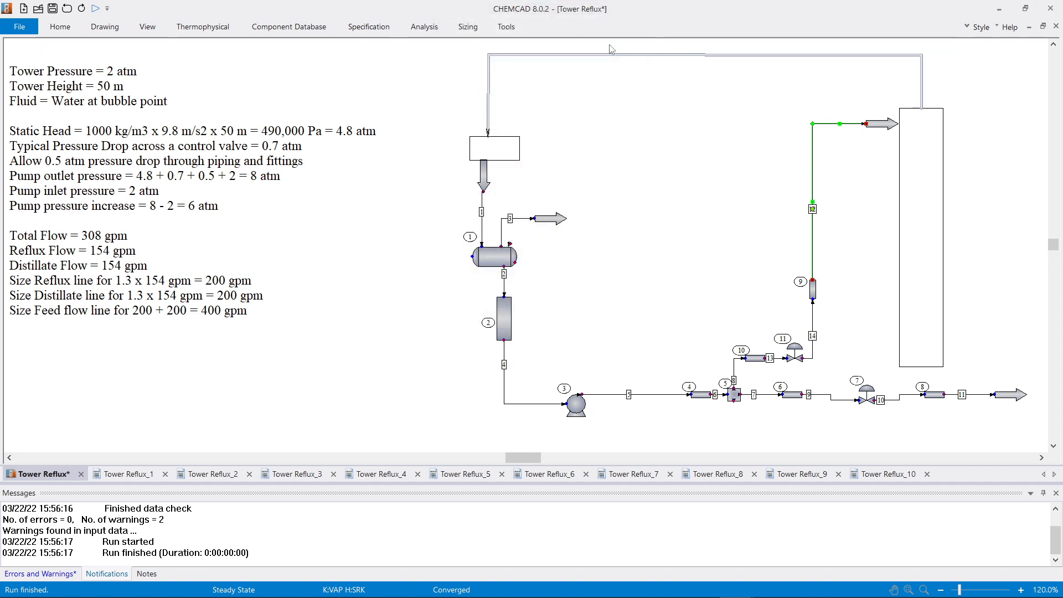
- Set the downstream pressure of control valve 11 to 7.04 atm and accept the settings past the warning
double_click(796, 358)
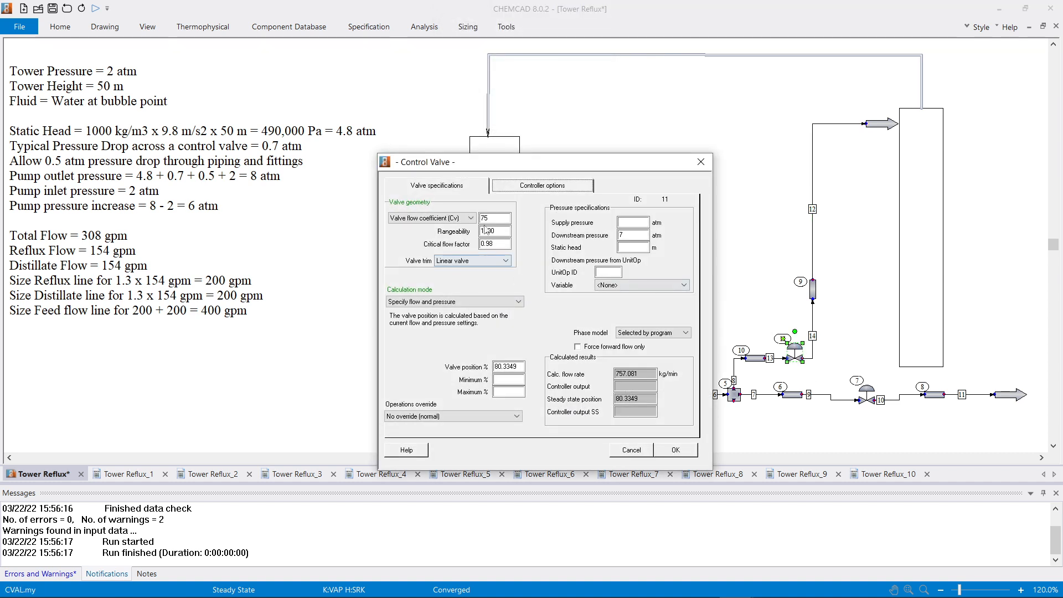
click(636, 236)
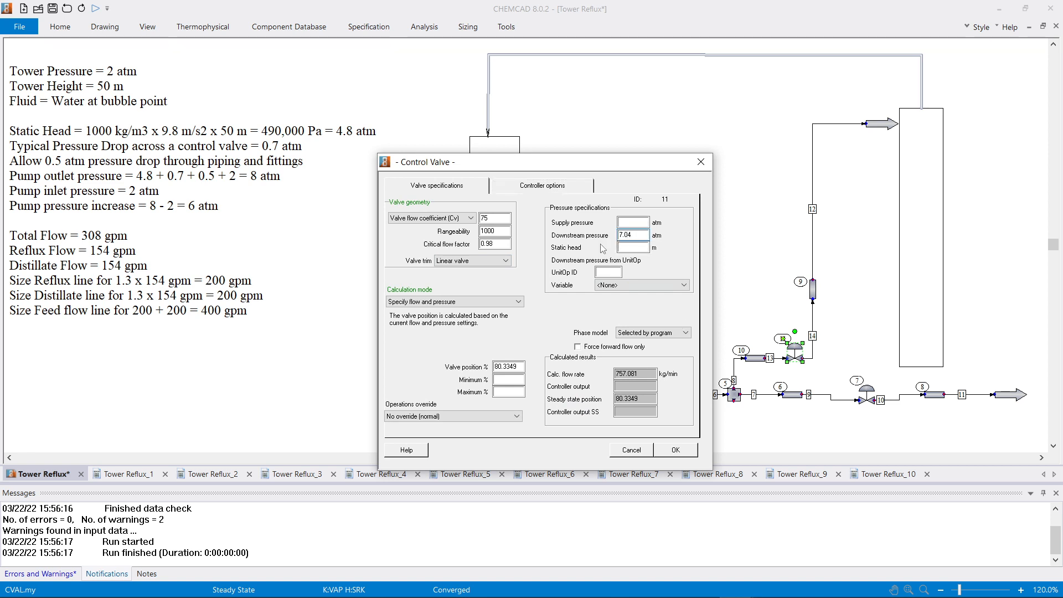
click(676, 450)
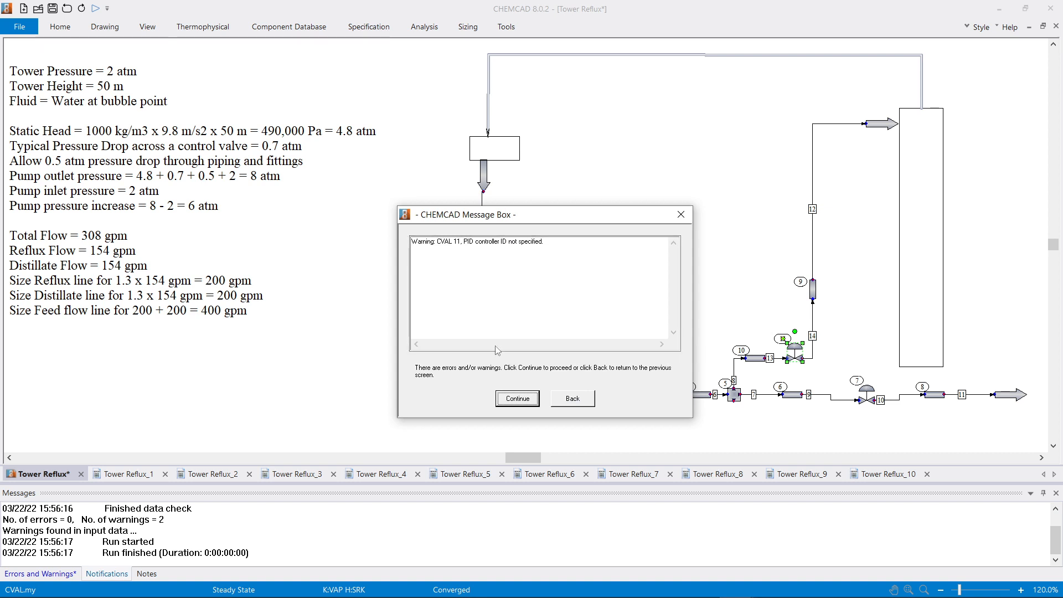
click(521, 401)
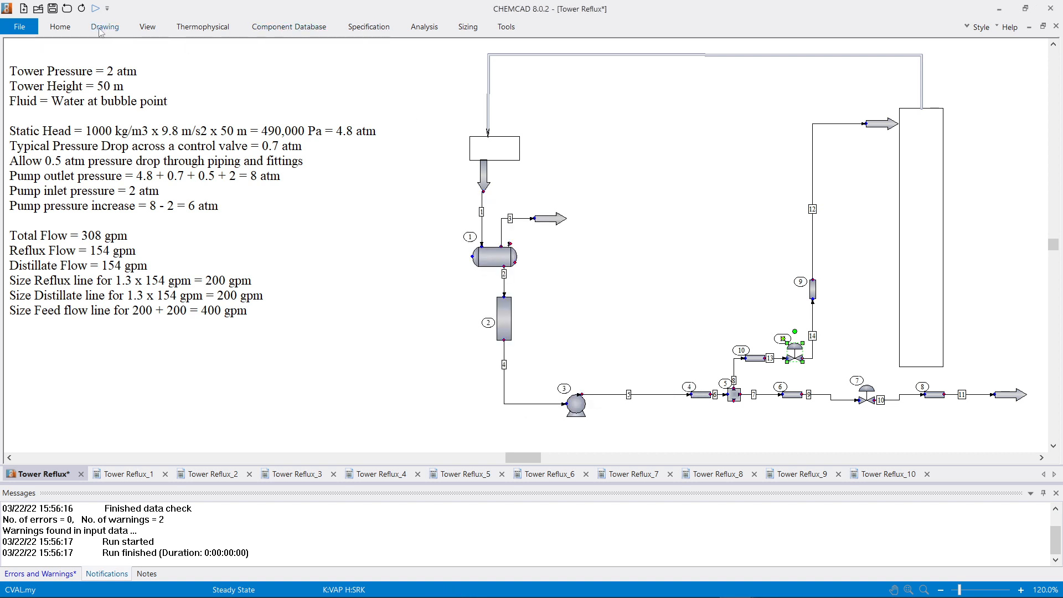
- Rerun the entire flowsheet, continuing past the input warnings, and check the calculated conditions of reflux stream 12
click(76, 30)
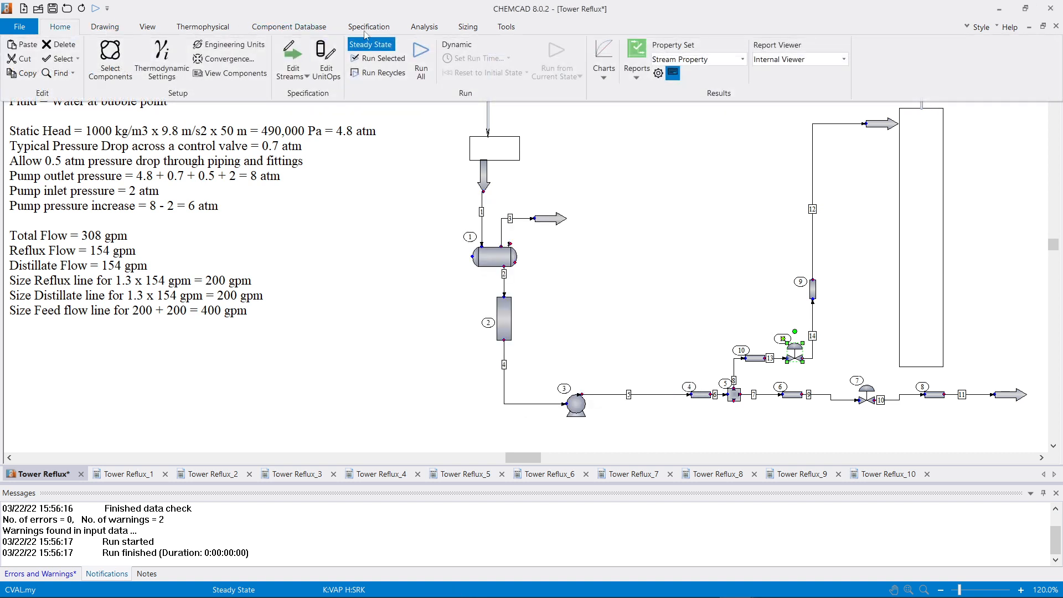
click(420, 45)
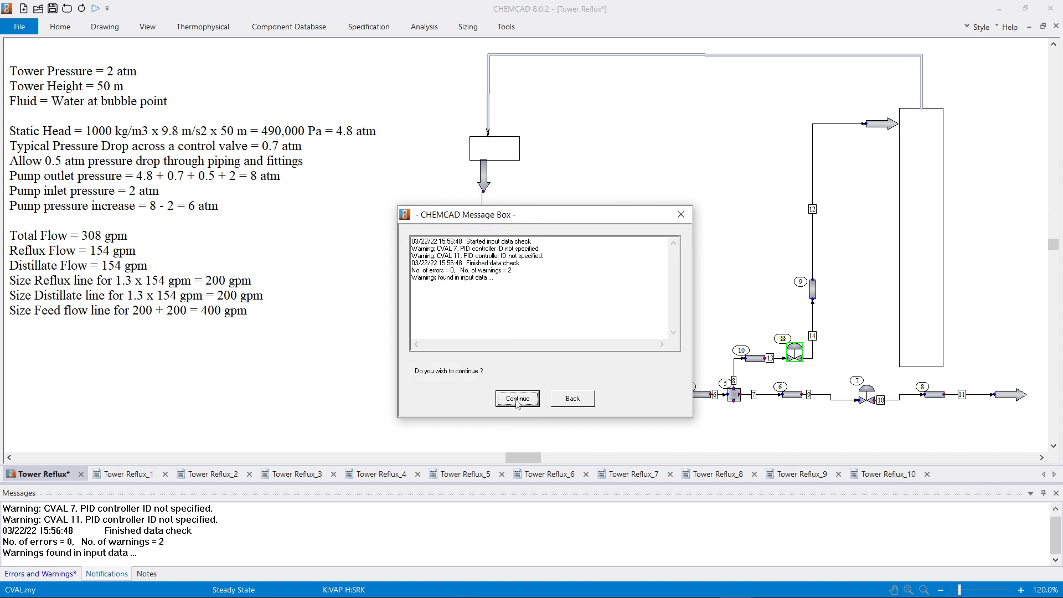
click(518, 401)
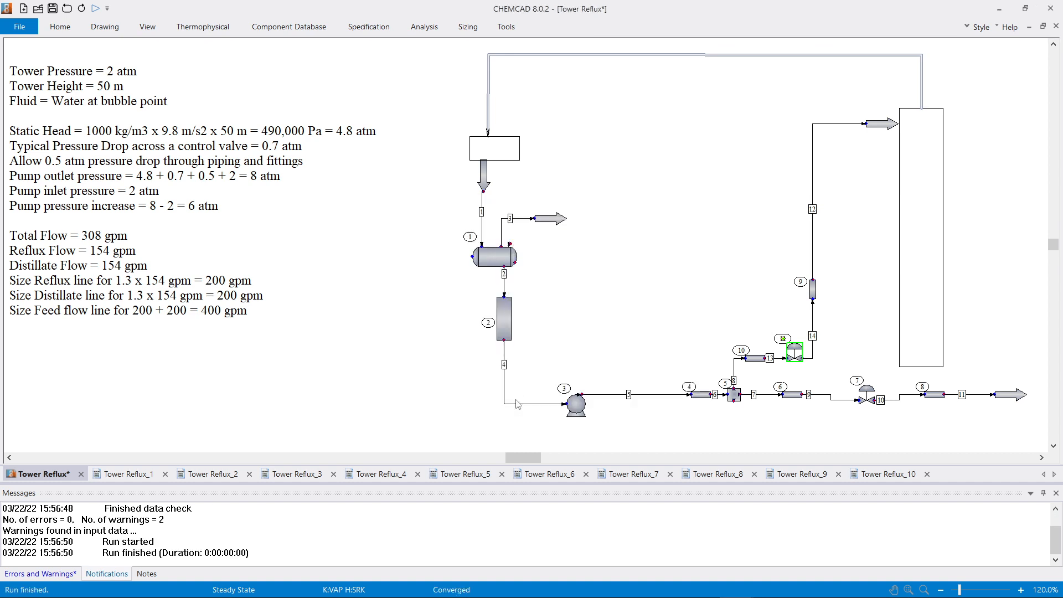
double_click(835, 124)
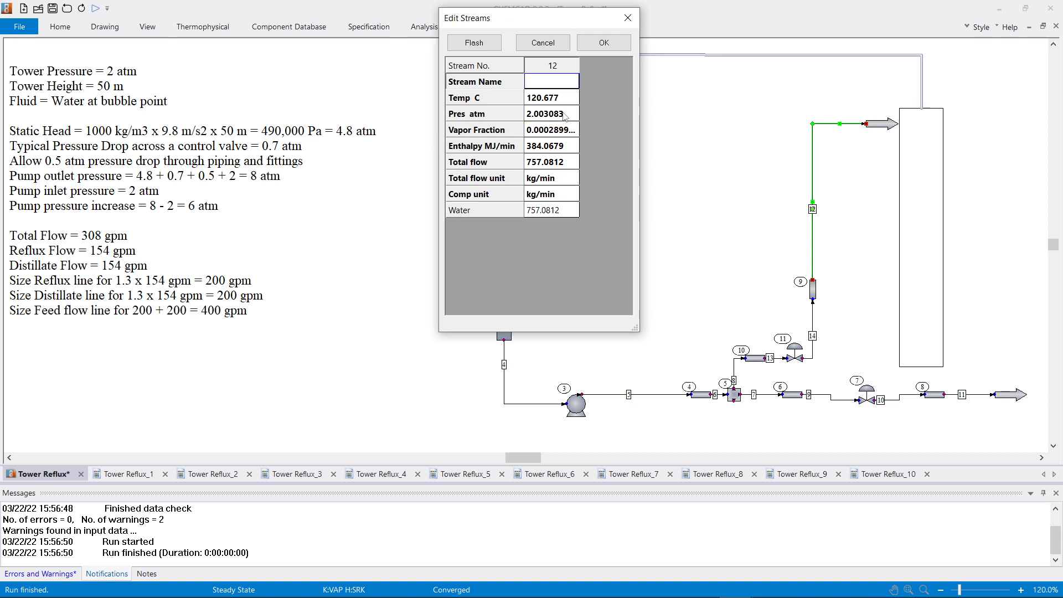
click(603, 43)
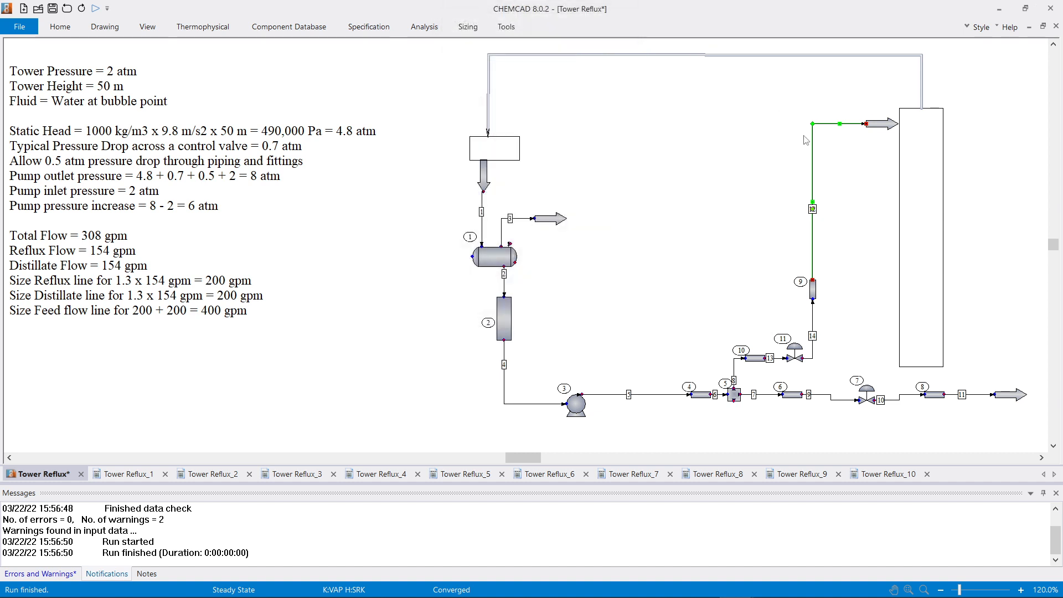
- Express distillate outlet stream 11's total flow in StdL gpm and its composition in Weight %, and accept the stream settings
double_click(984, 395)
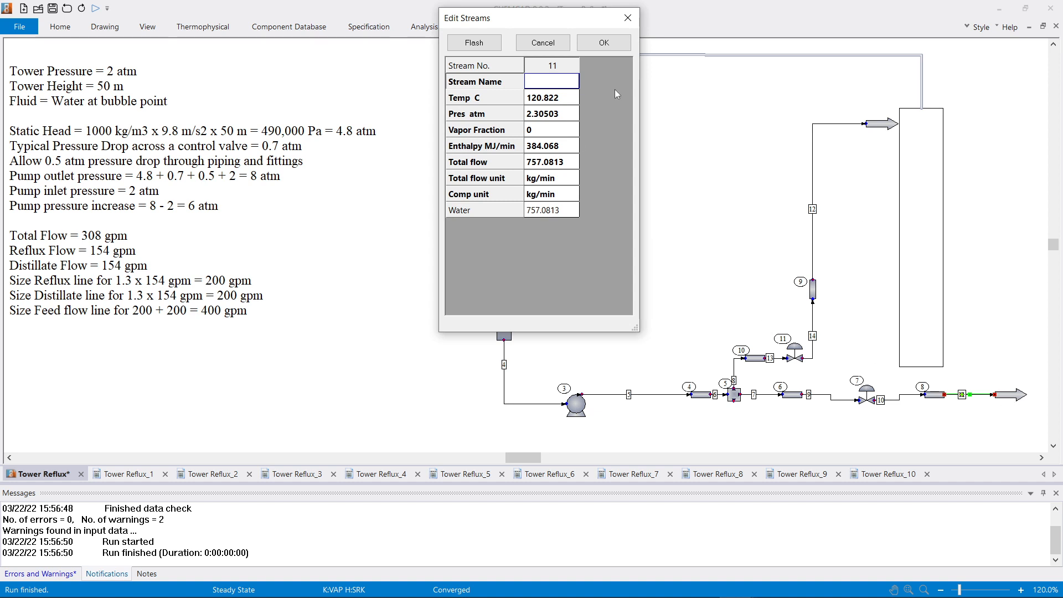
click(573, 195)
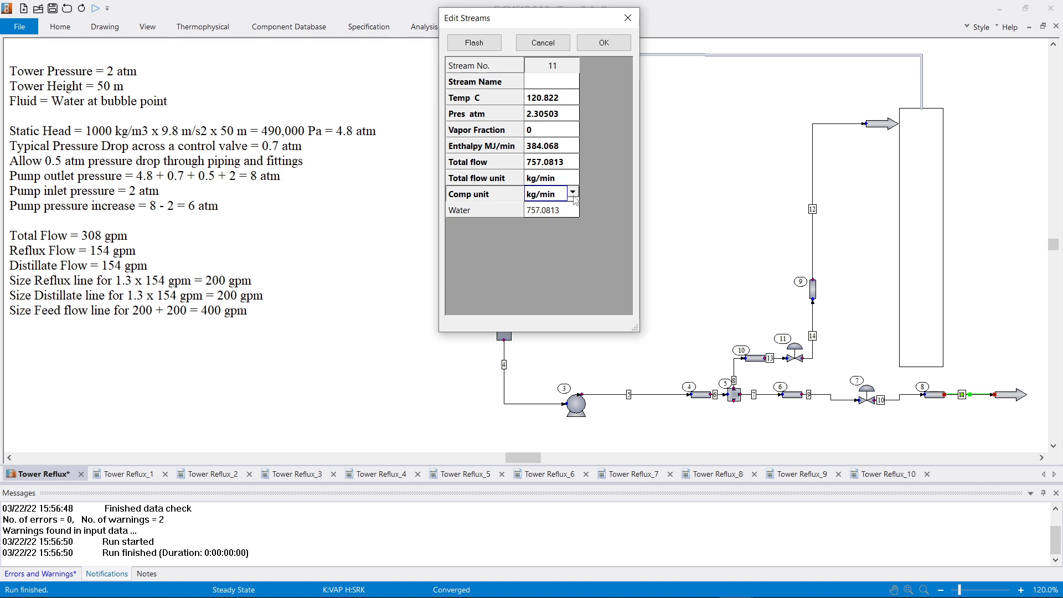
click(573, 193)
click(562, 317)
click(576, 176)
click(576, 176)
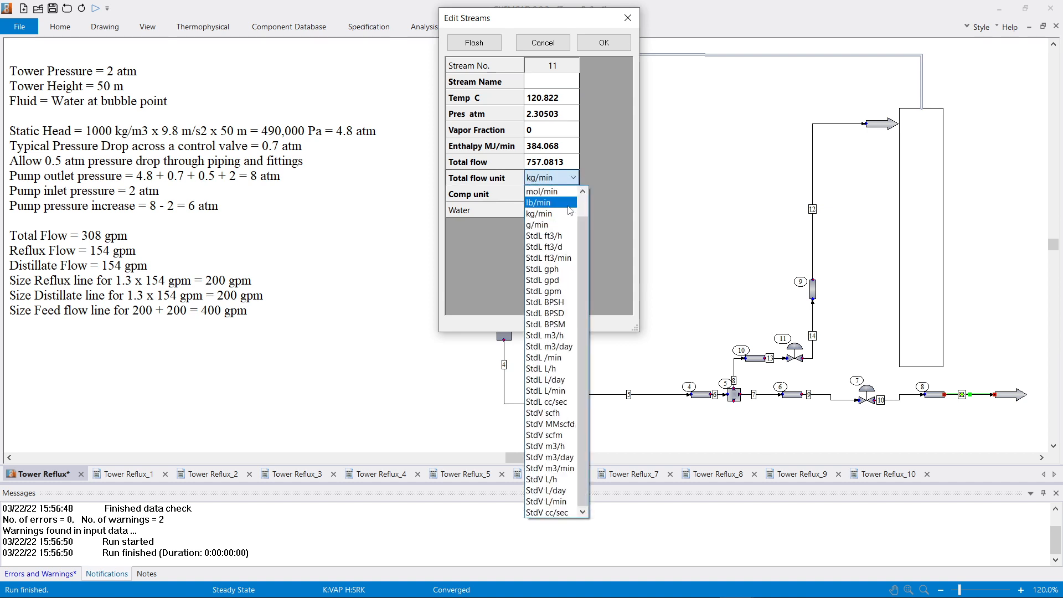
click(565, 291)
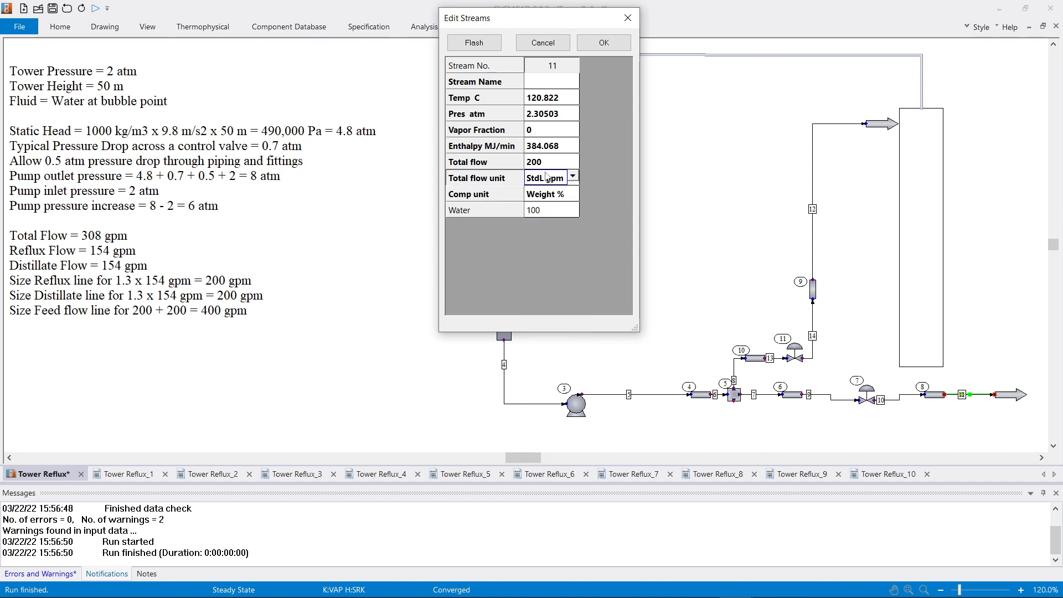
click(599, 48)
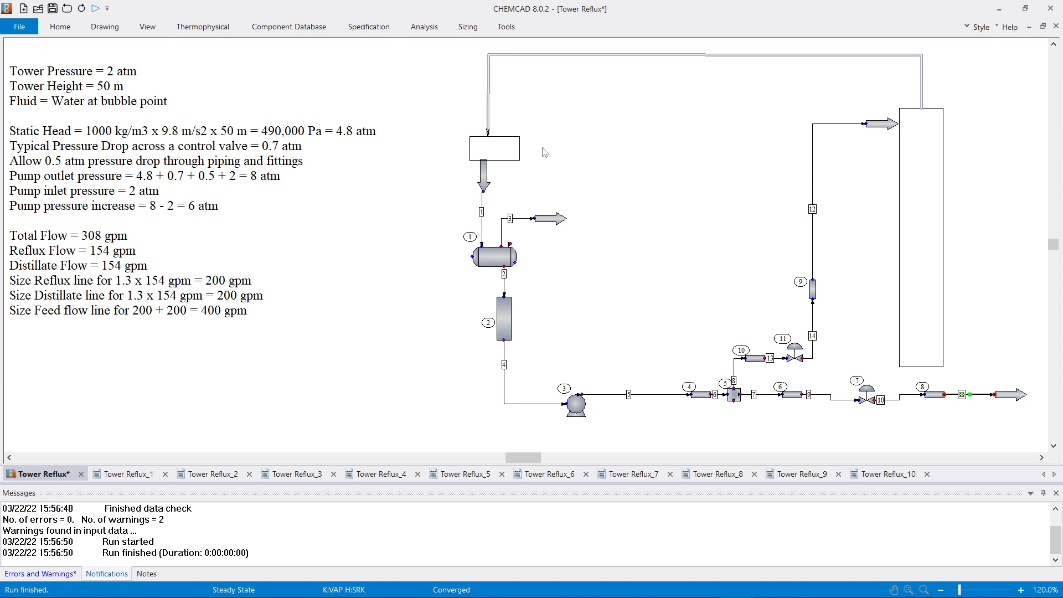